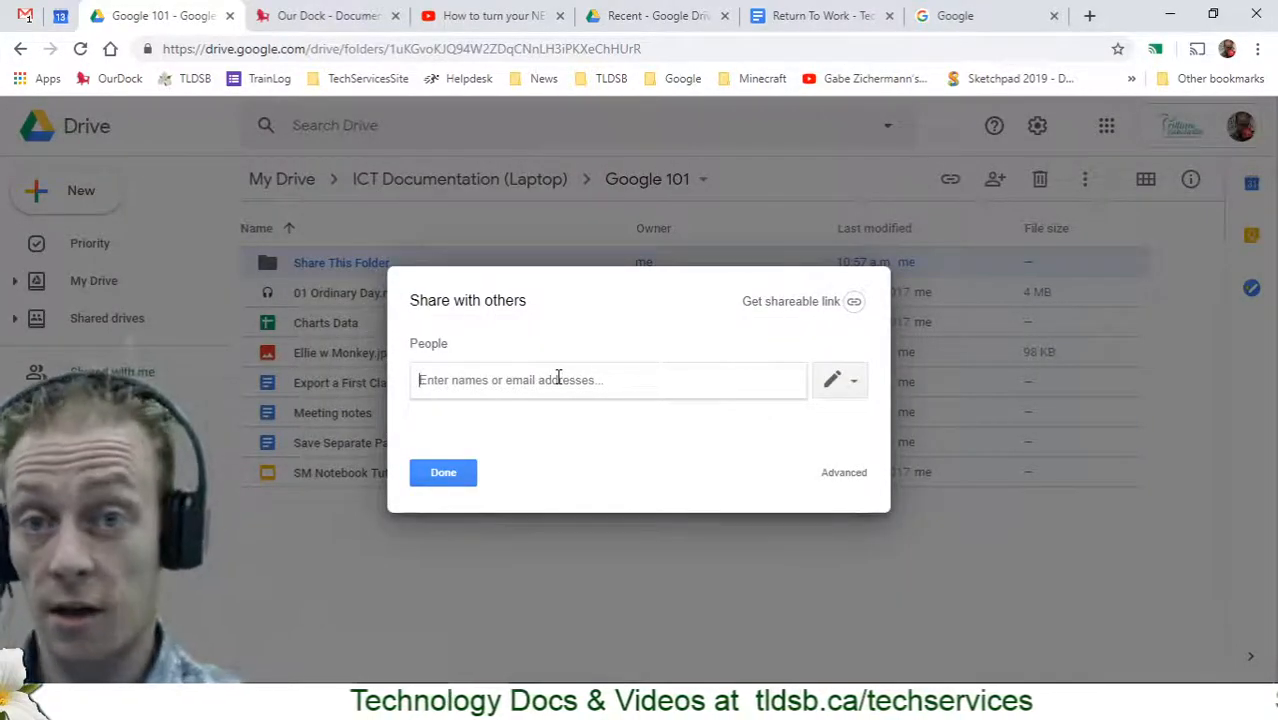
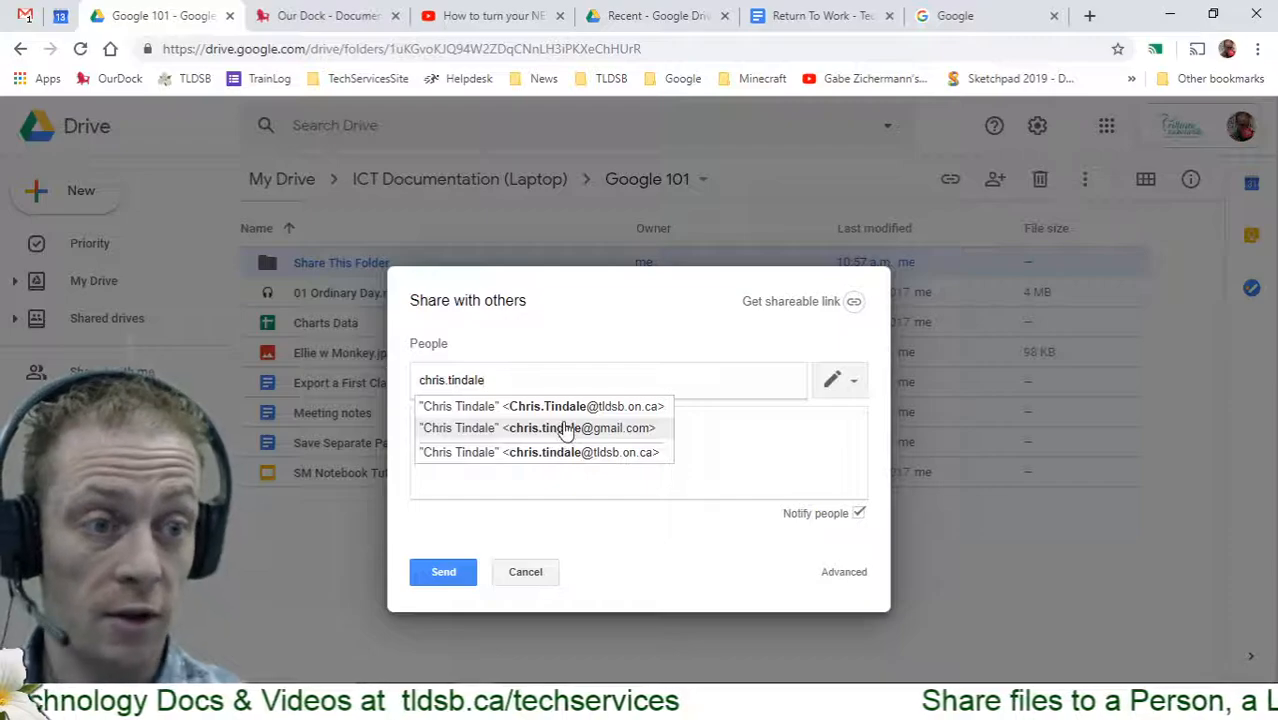
Share the Share This Folder folder with the contact's outside Gmail account, accepting the outside-organisation warning
click(565, 430)
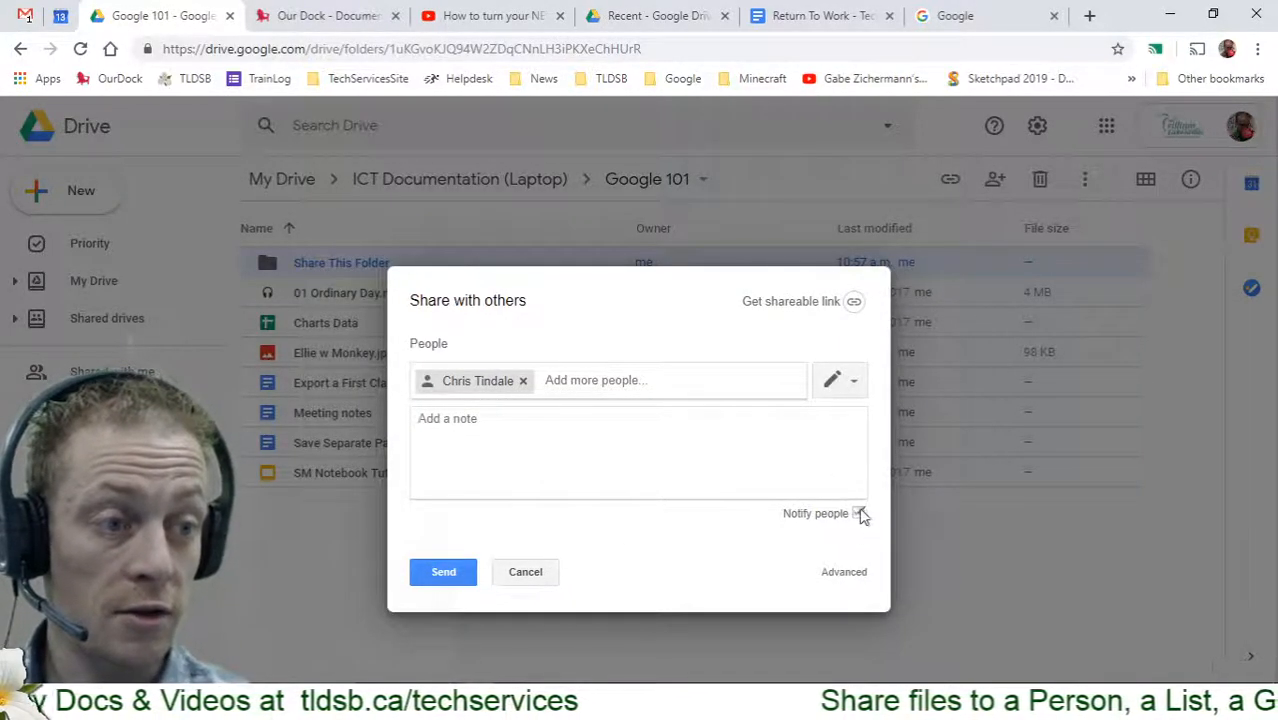
click(444, 573)
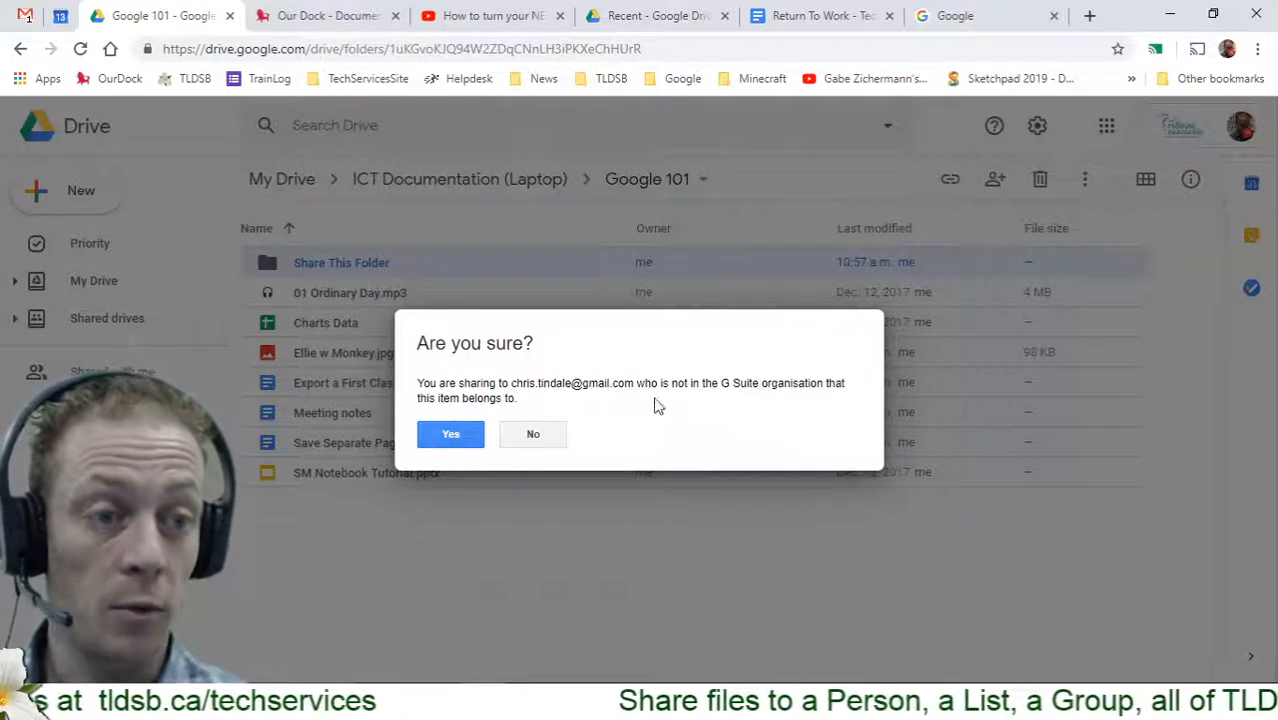
drag(721, 384, 829, 388)
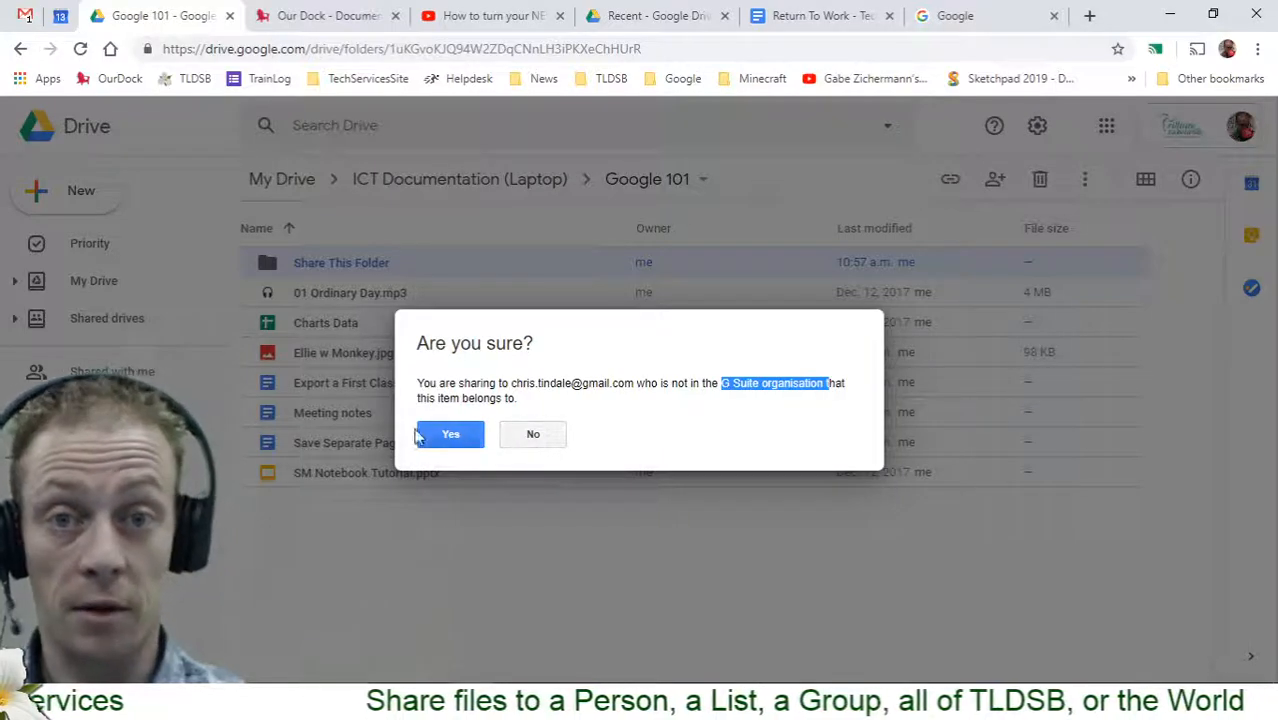
click(446, 438)
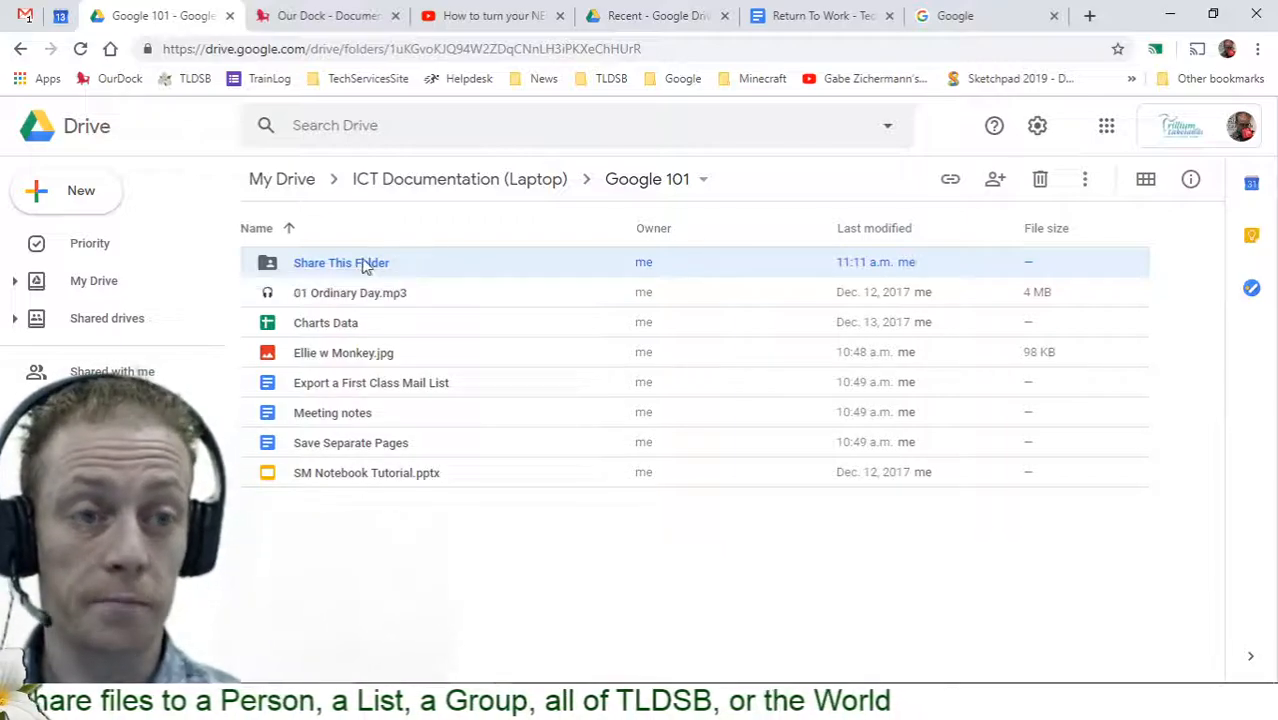
Open Share This Folder and bring up sharing for the Share with a Person document
double_click(366, 263)
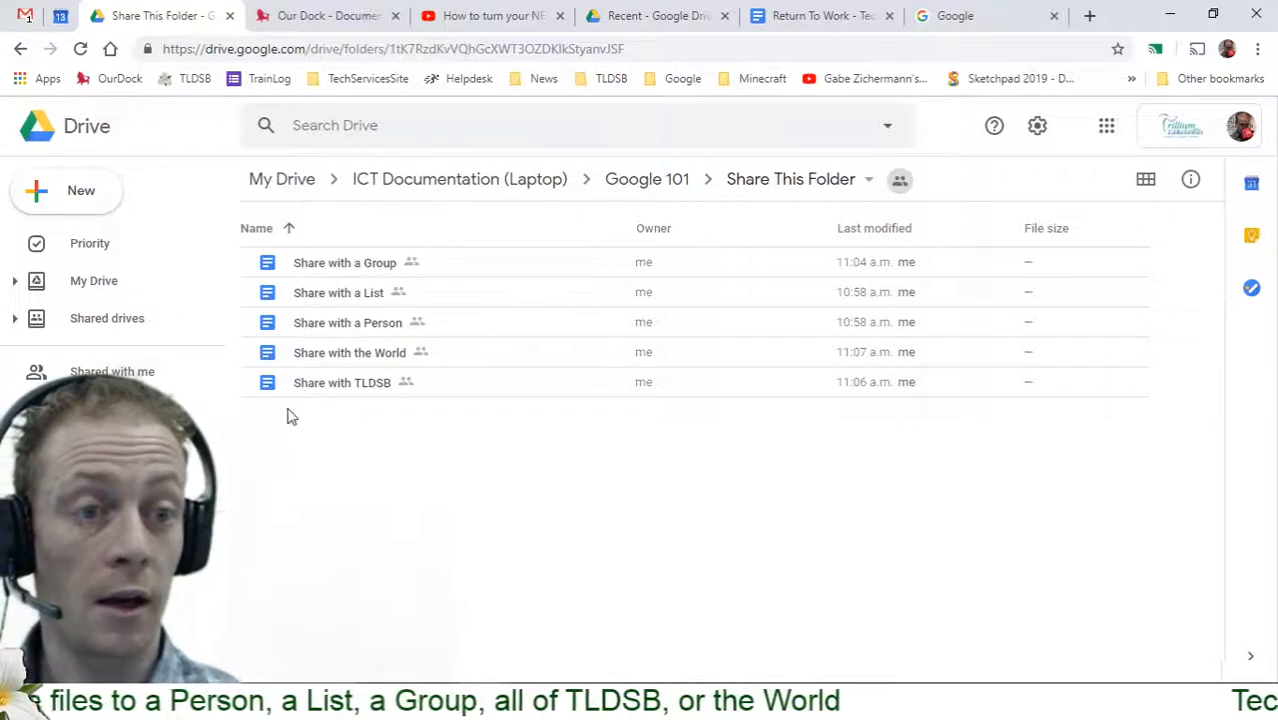
click(349, 334)
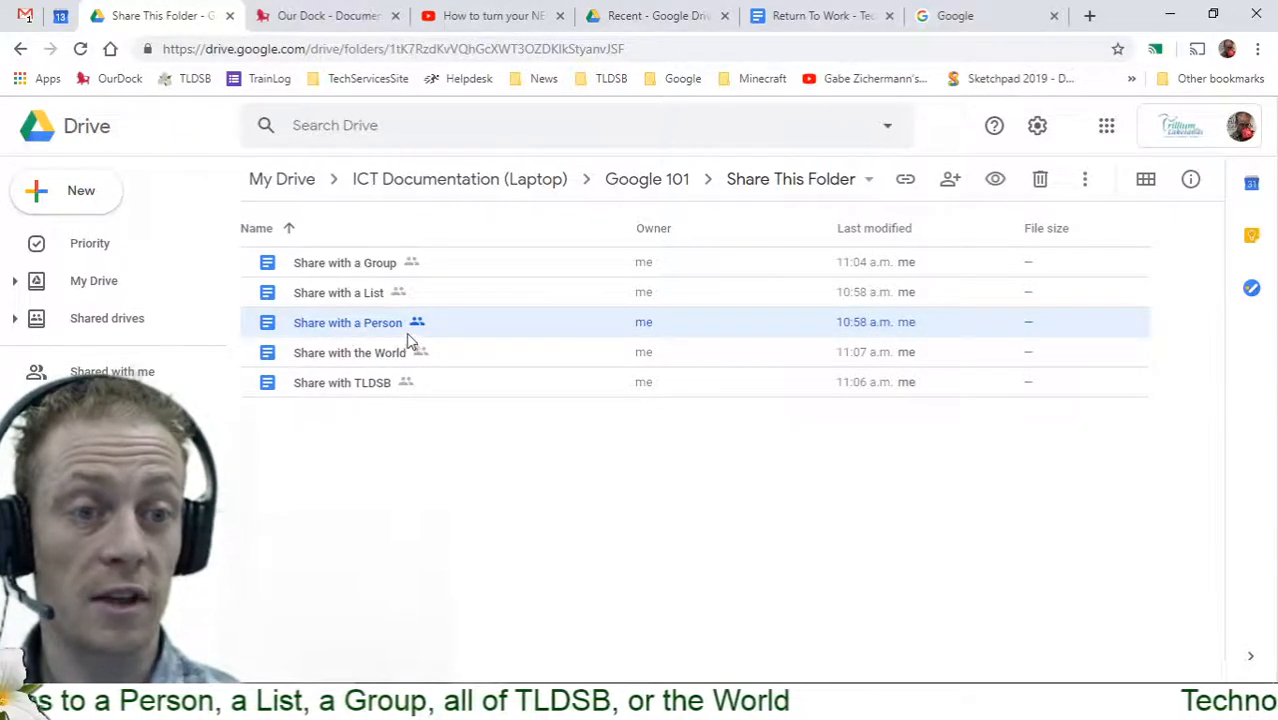
right_click(356, 330)
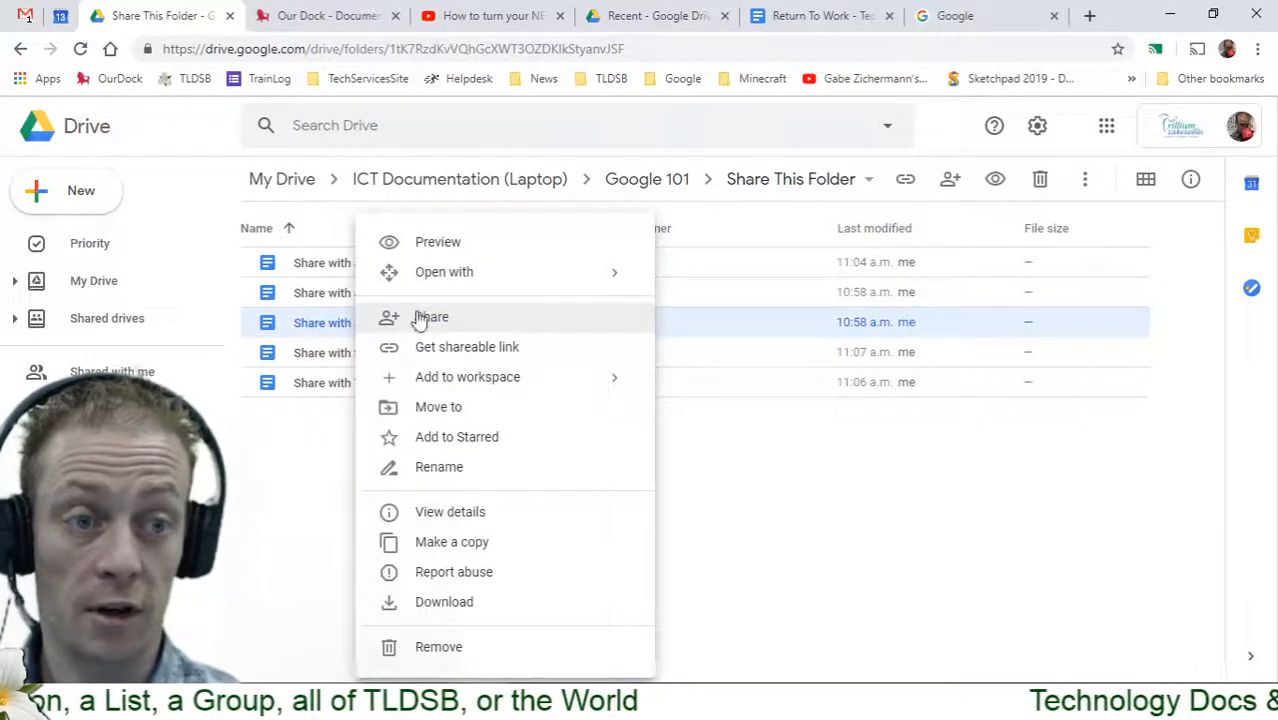
click(716, 456)
click(310, 326)
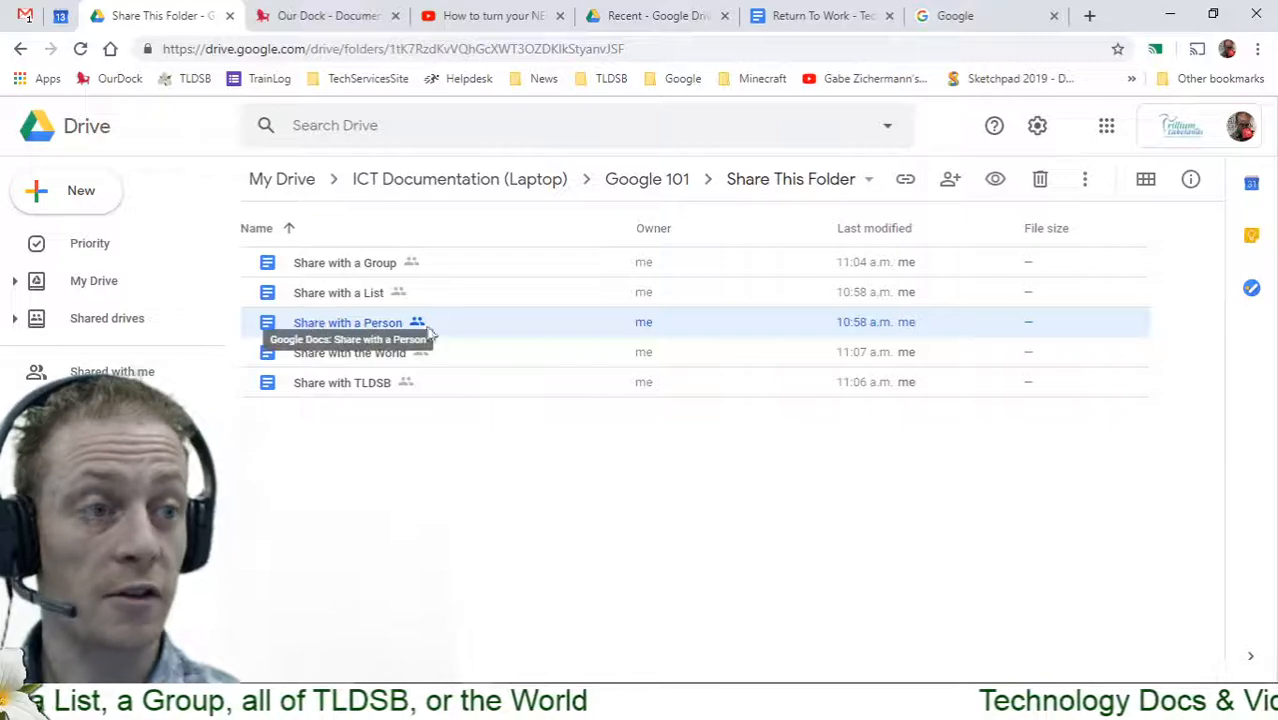
click(950, 182)
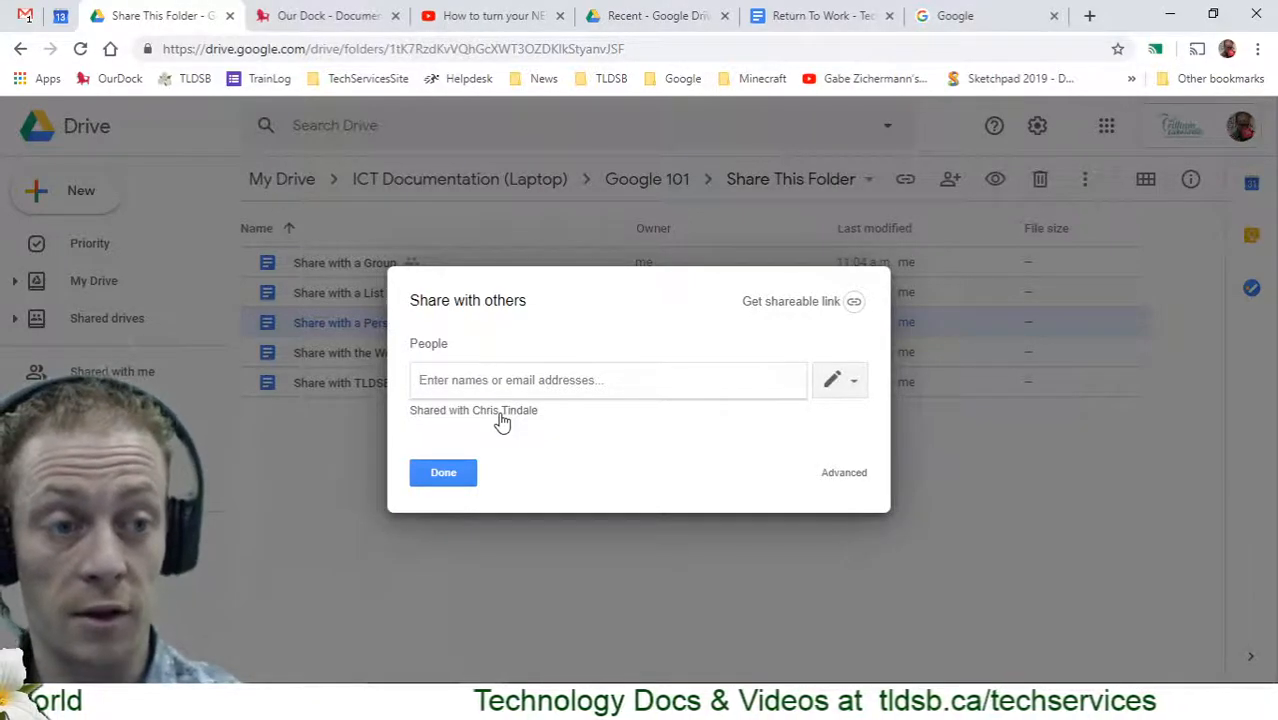
In Share with a Person's advanced sharing, add a colleague as an invitee with notification unchecked
click(502, 411)
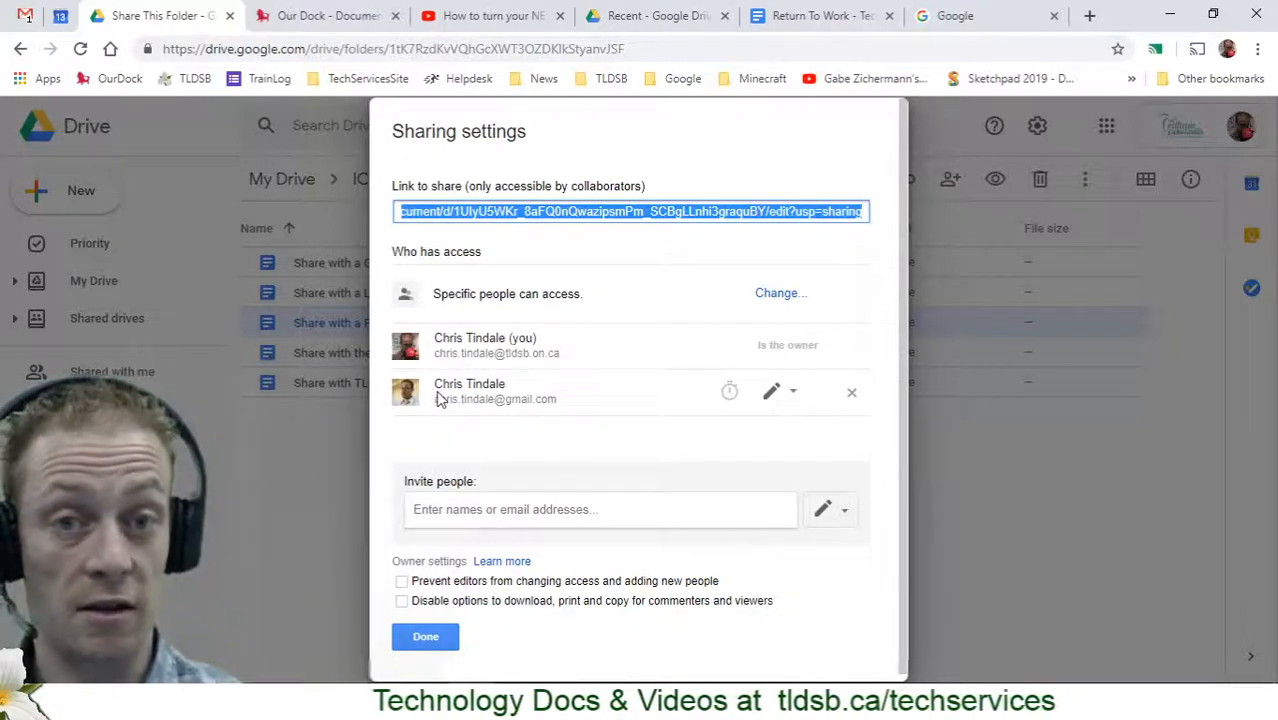
click(537, 518)
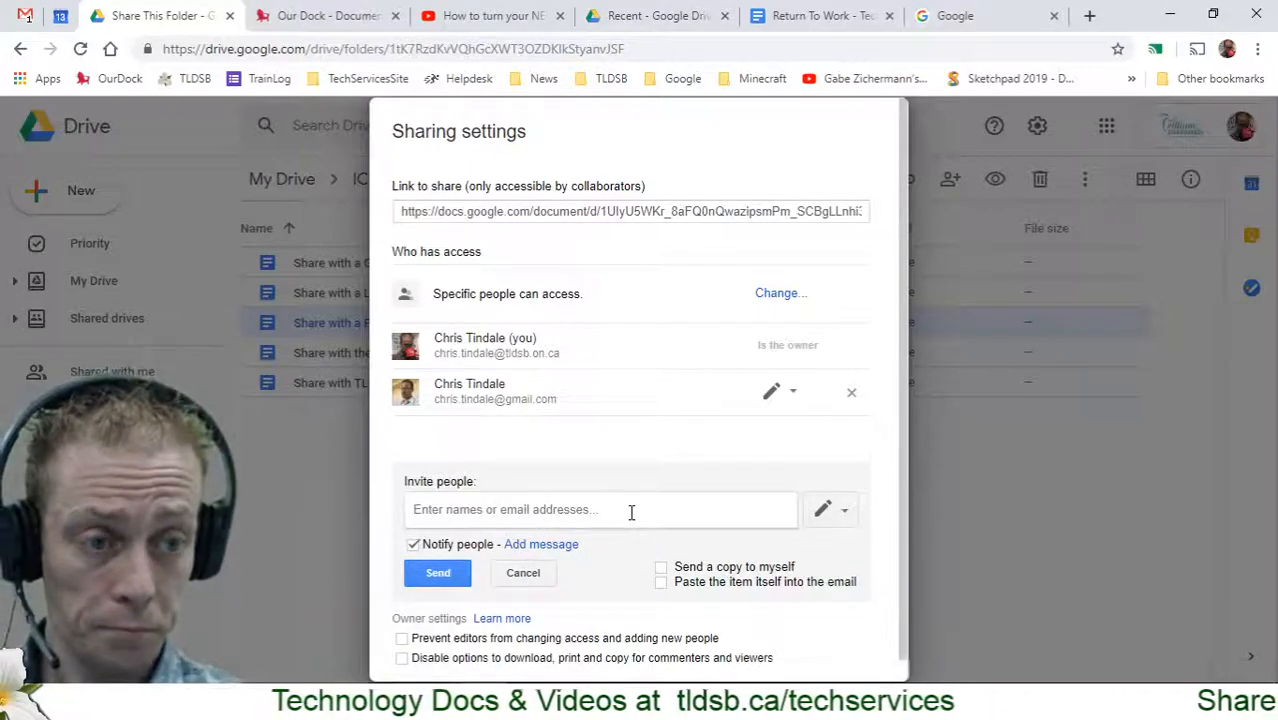
text(moni)
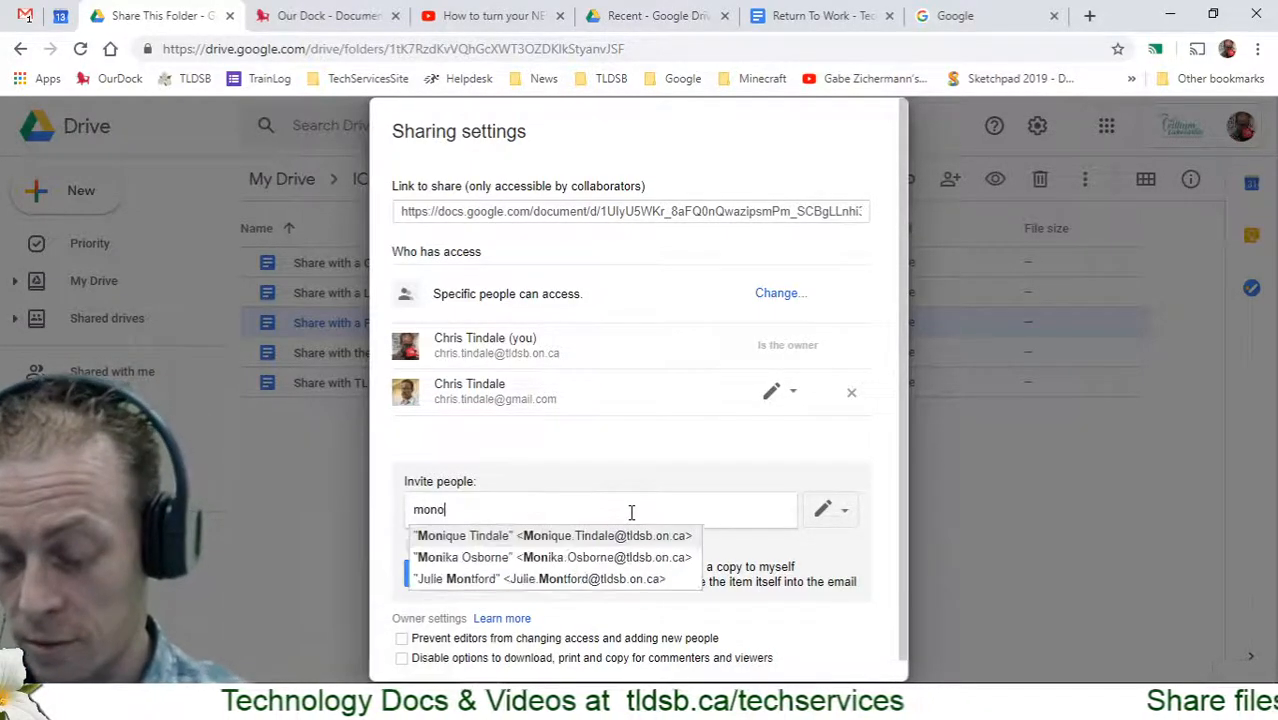
key(BackSpace)
key(BackSpace)
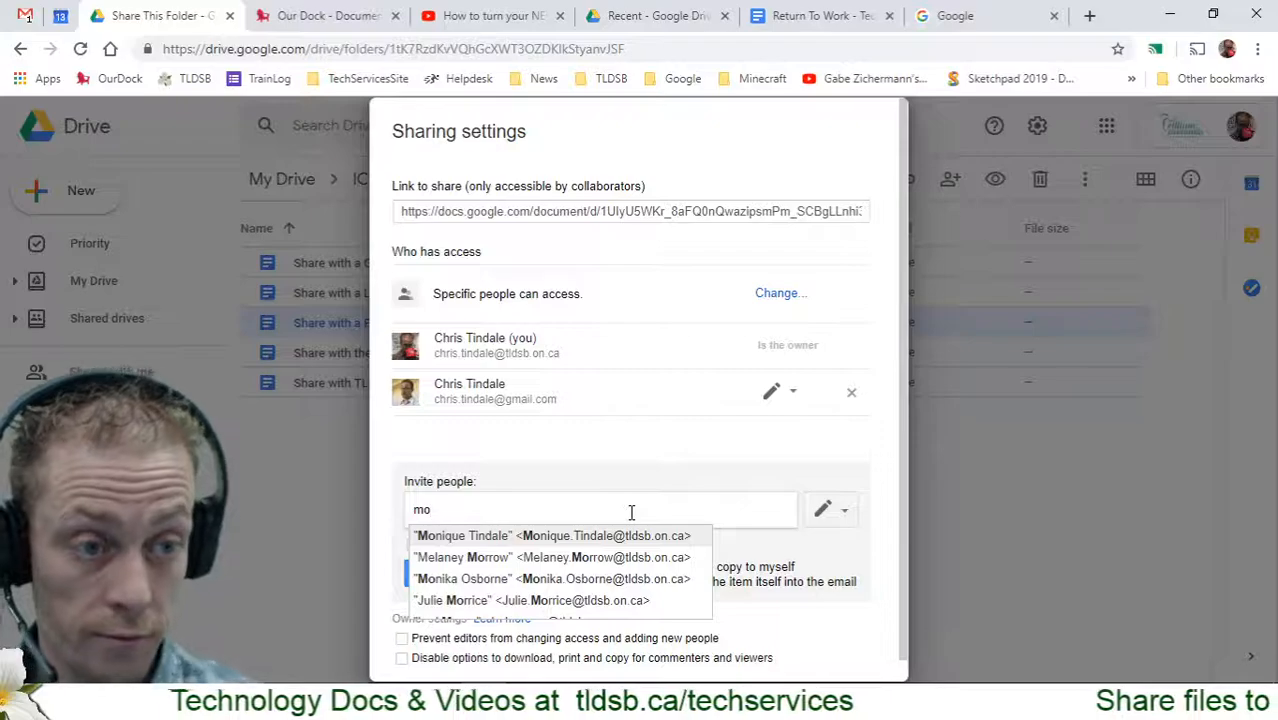
click(630, 537)
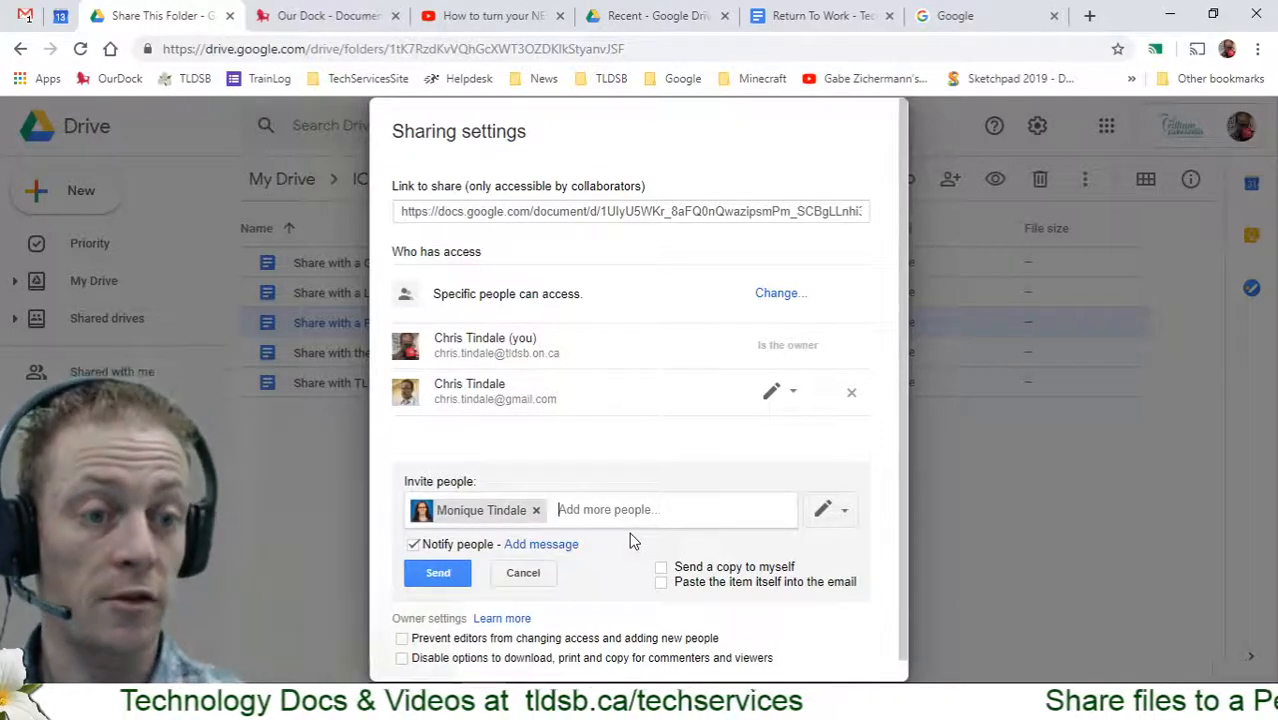
click(413, 545)
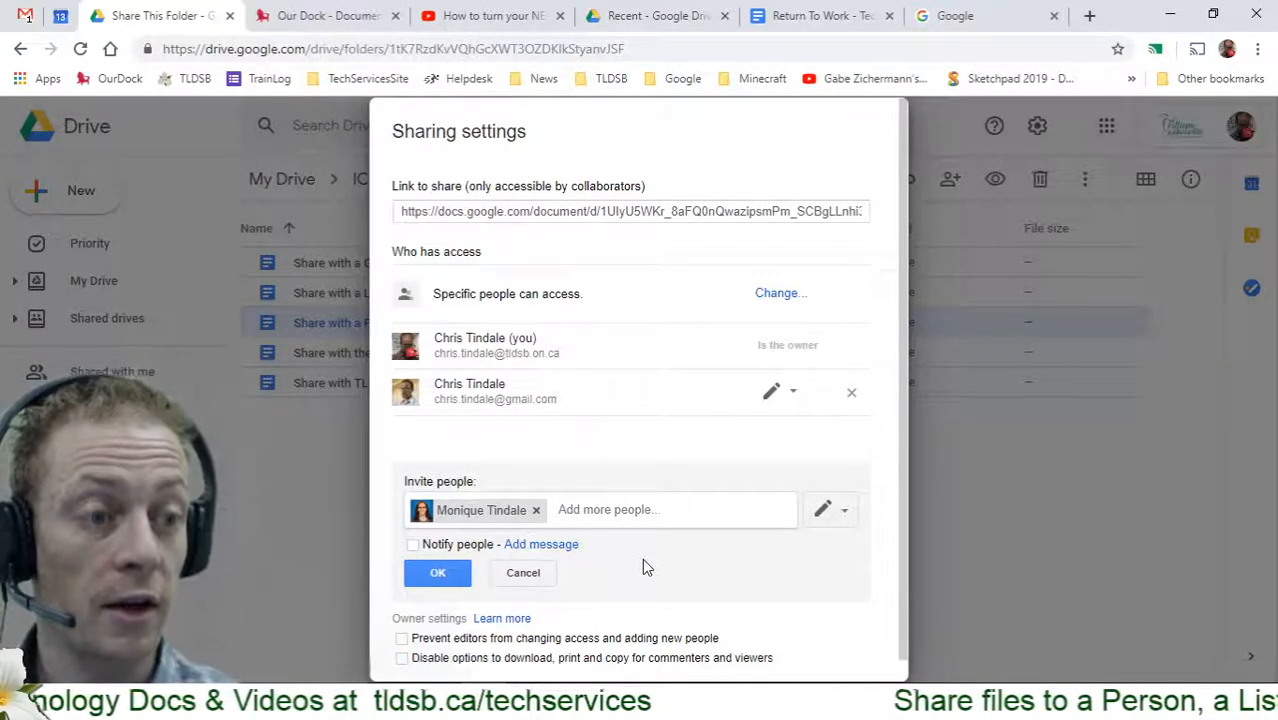
click(843, 518)
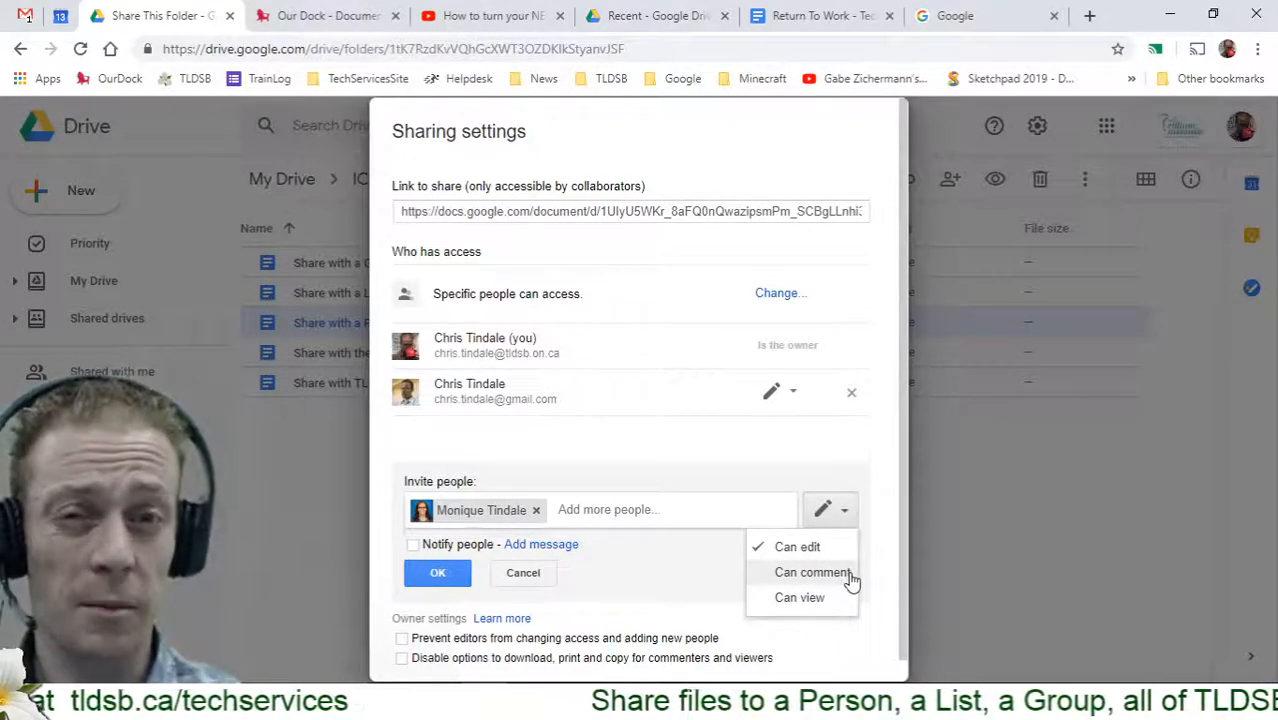
Give the invited colleague Can view access and add them without sending an invitation email
click(812, 572)
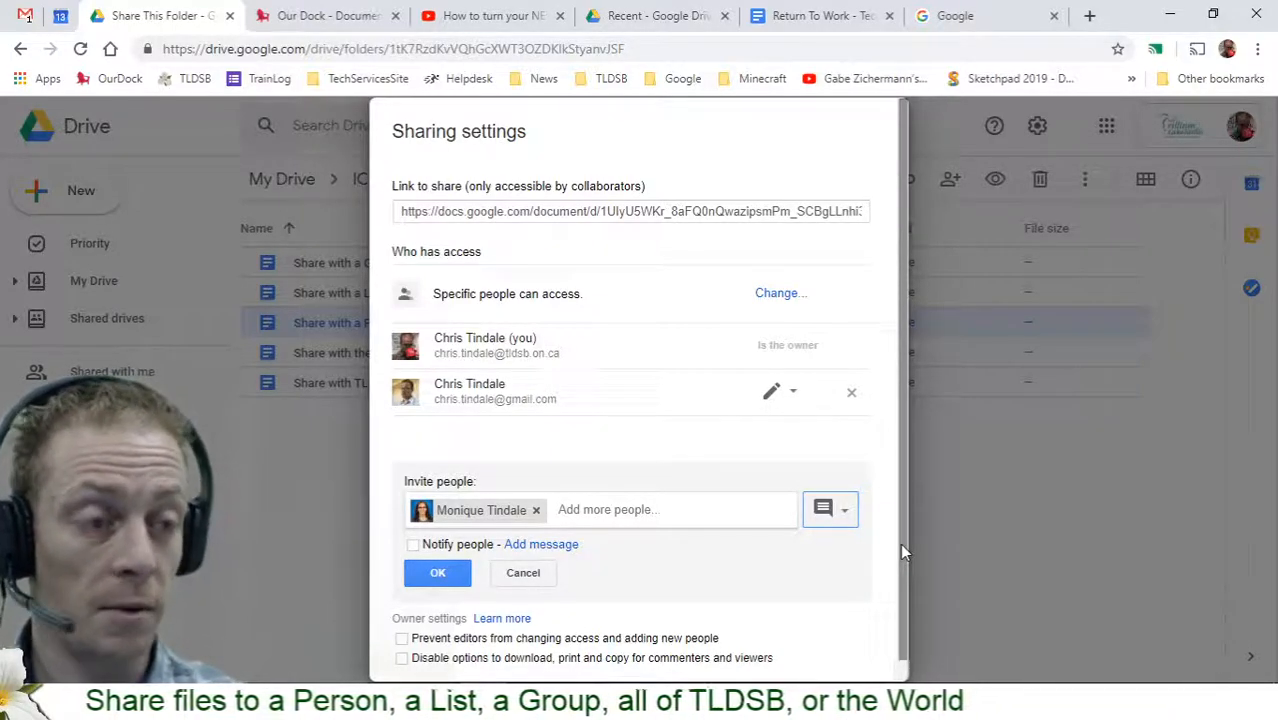
click(843, 509)
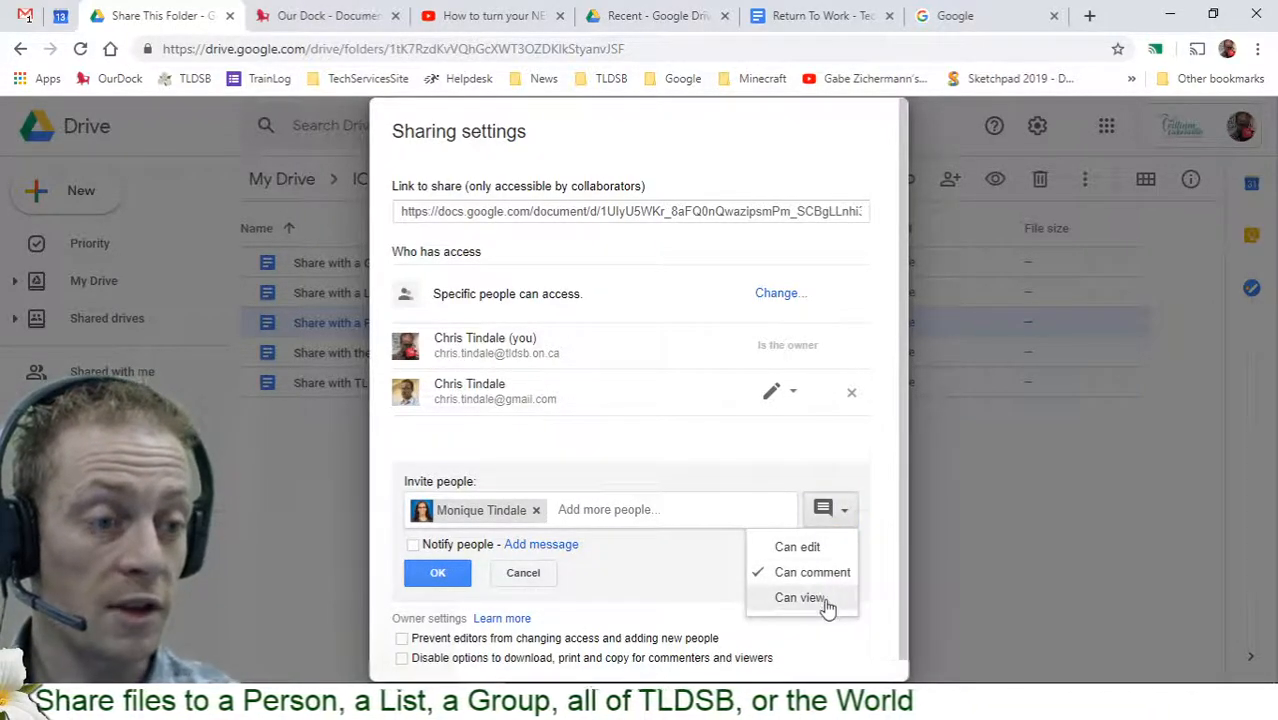
click(812, 598)
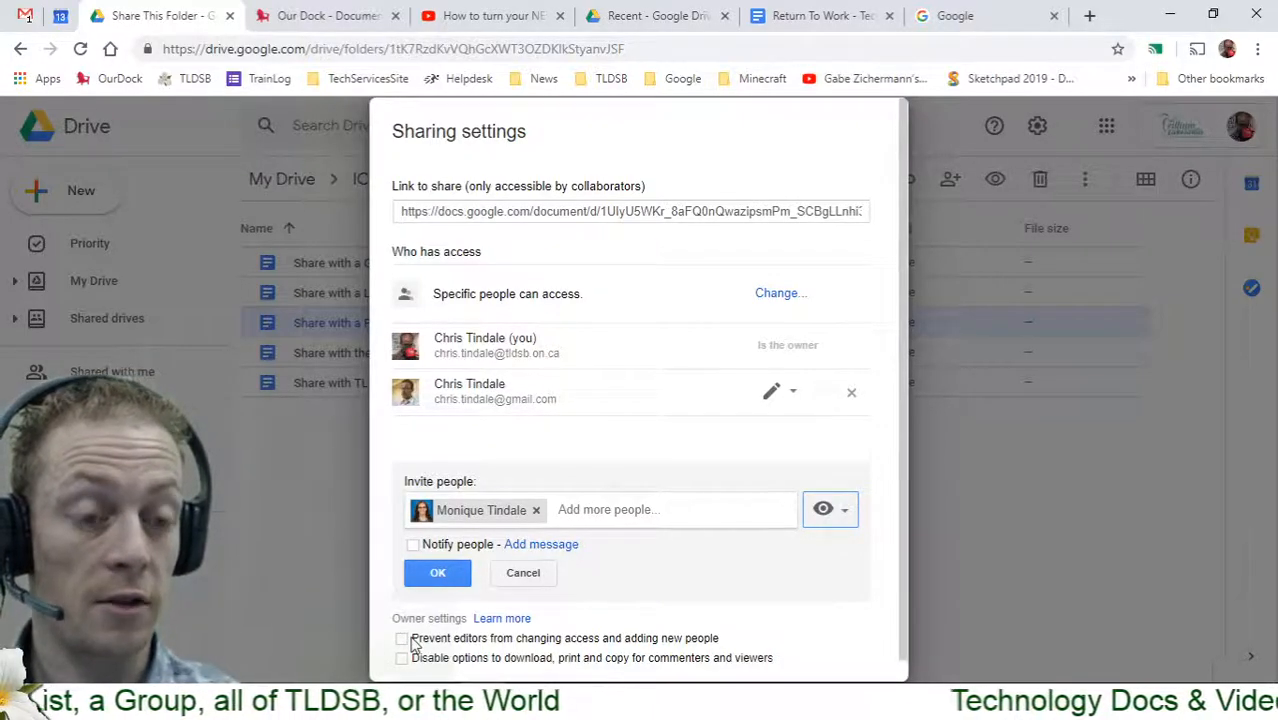
click(405, 640)
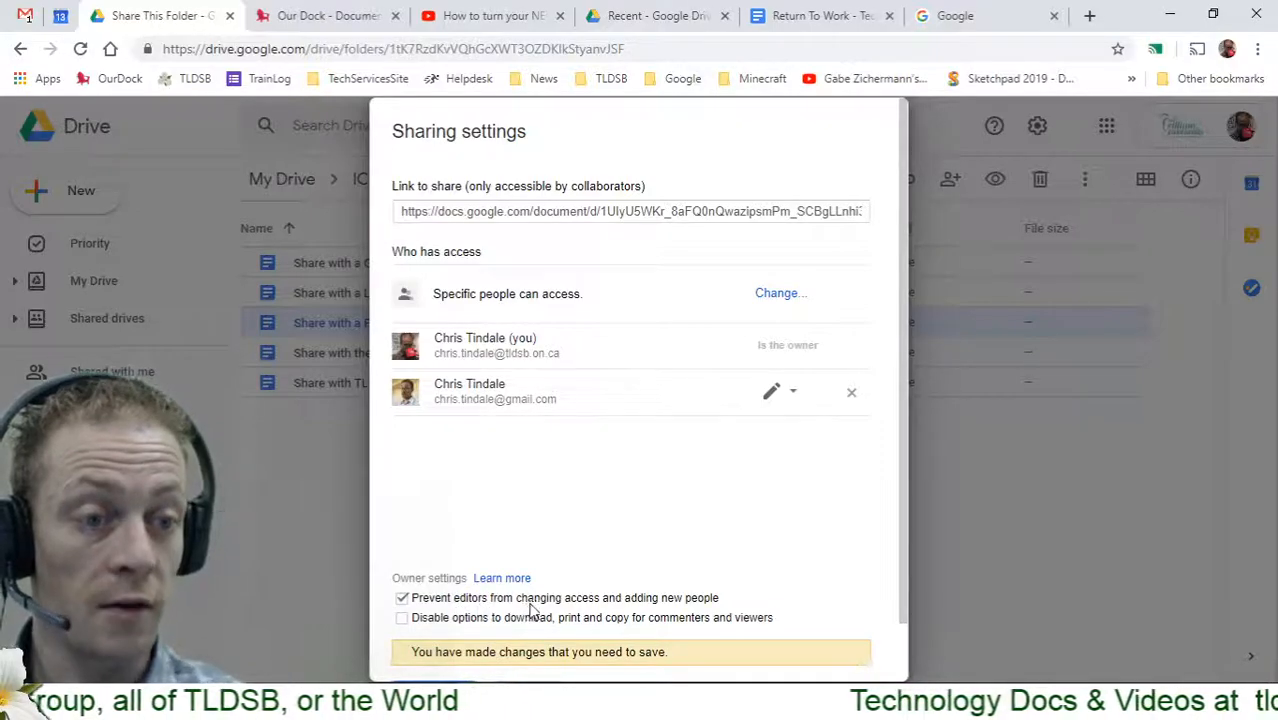
click(700, 600)
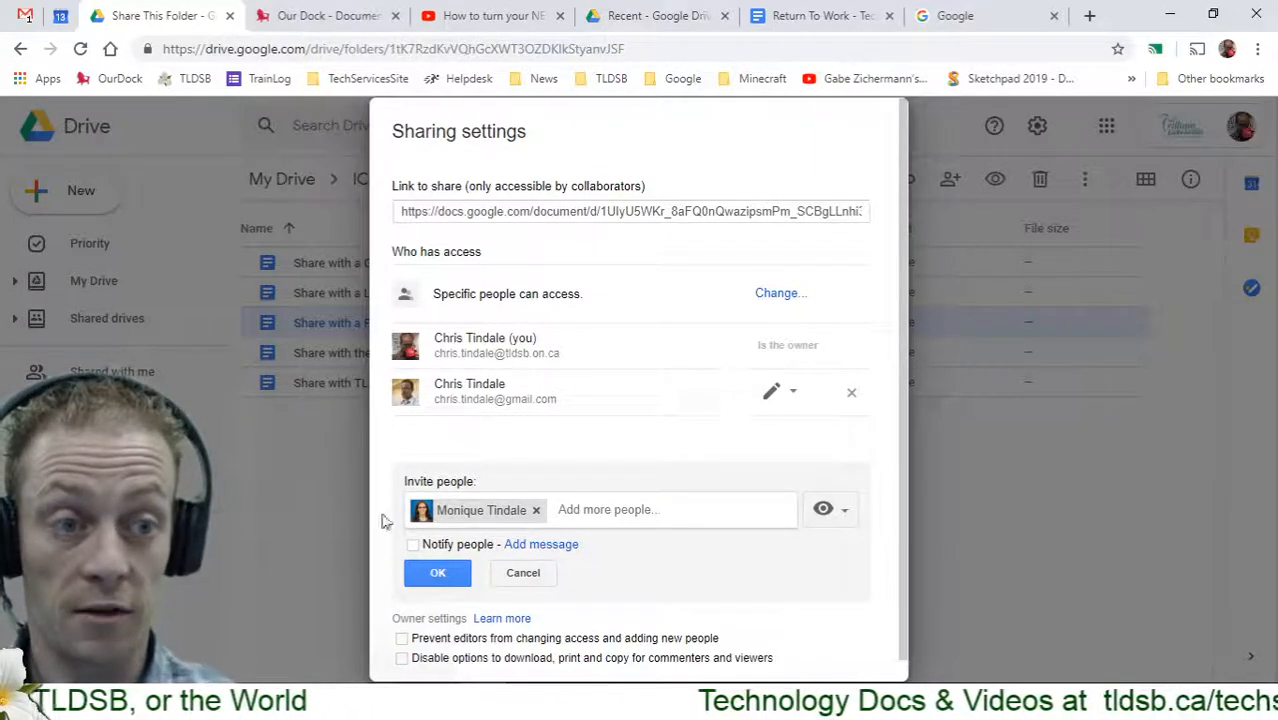
click(440, 576)
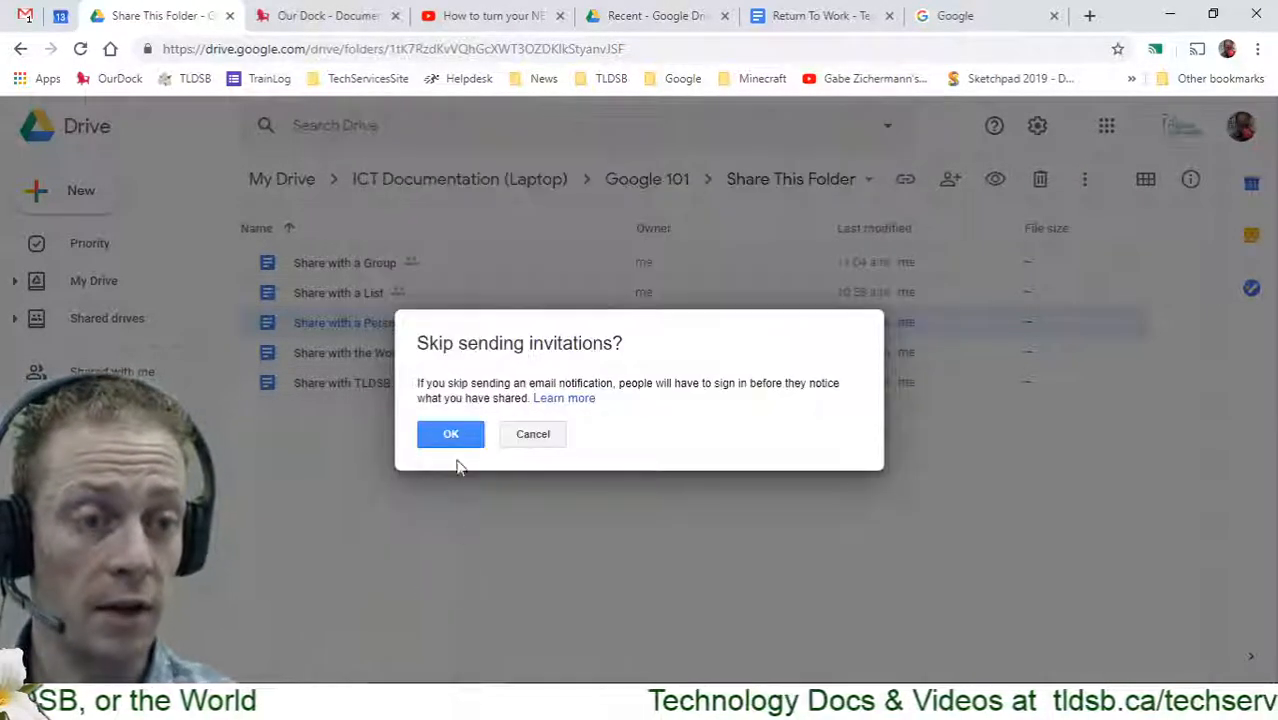
click(450, 436)
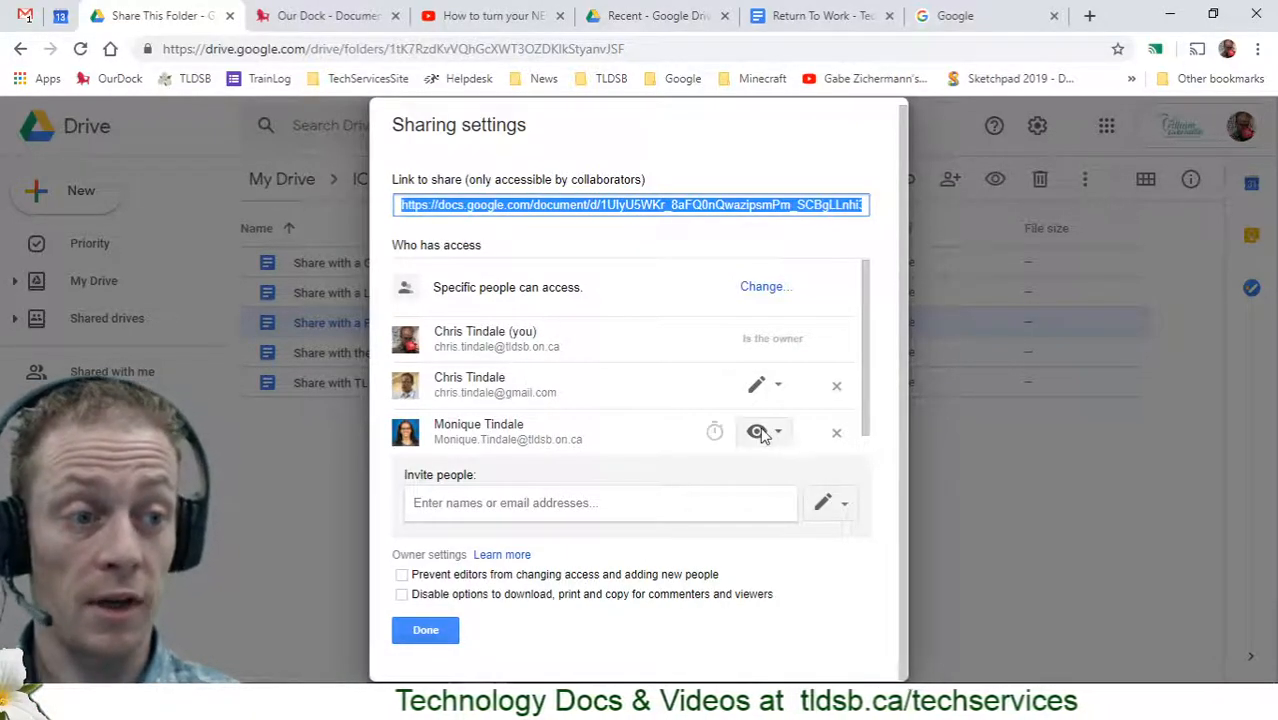
Block download, print and copy for viewers and commenters, and make the viewer's access expire after 7 days
click(402, 596)
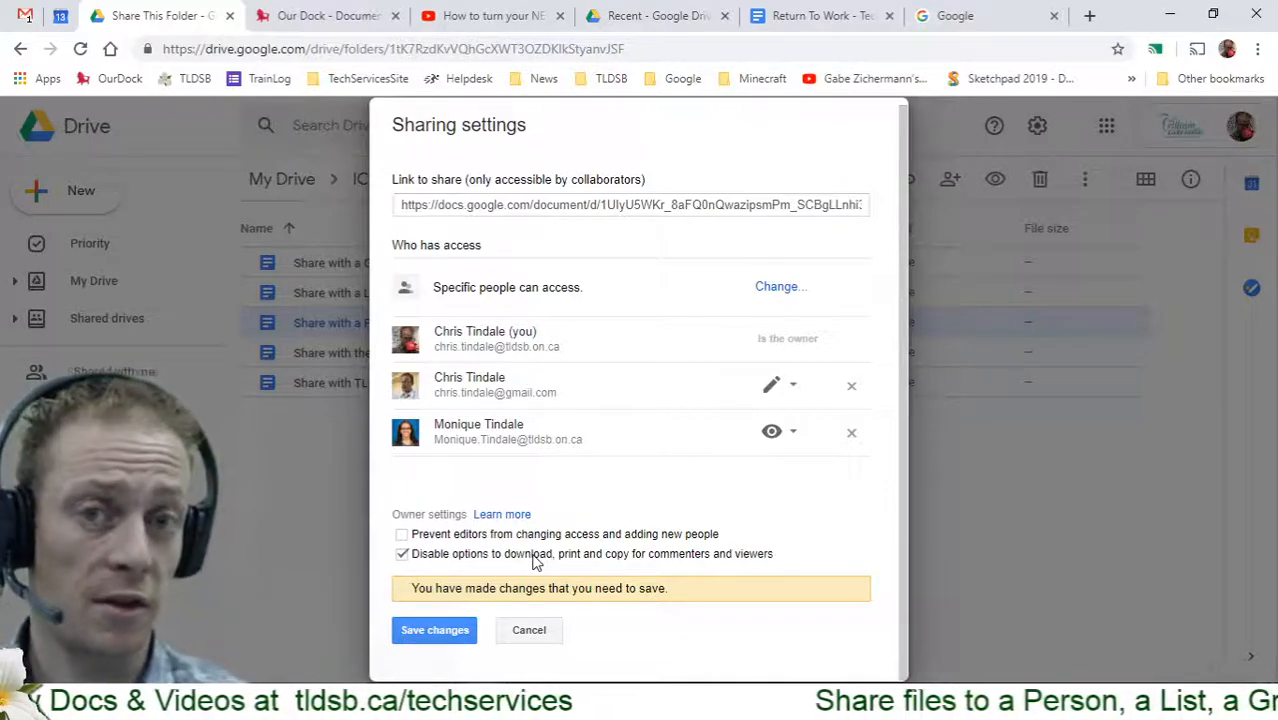
click(432, 630)
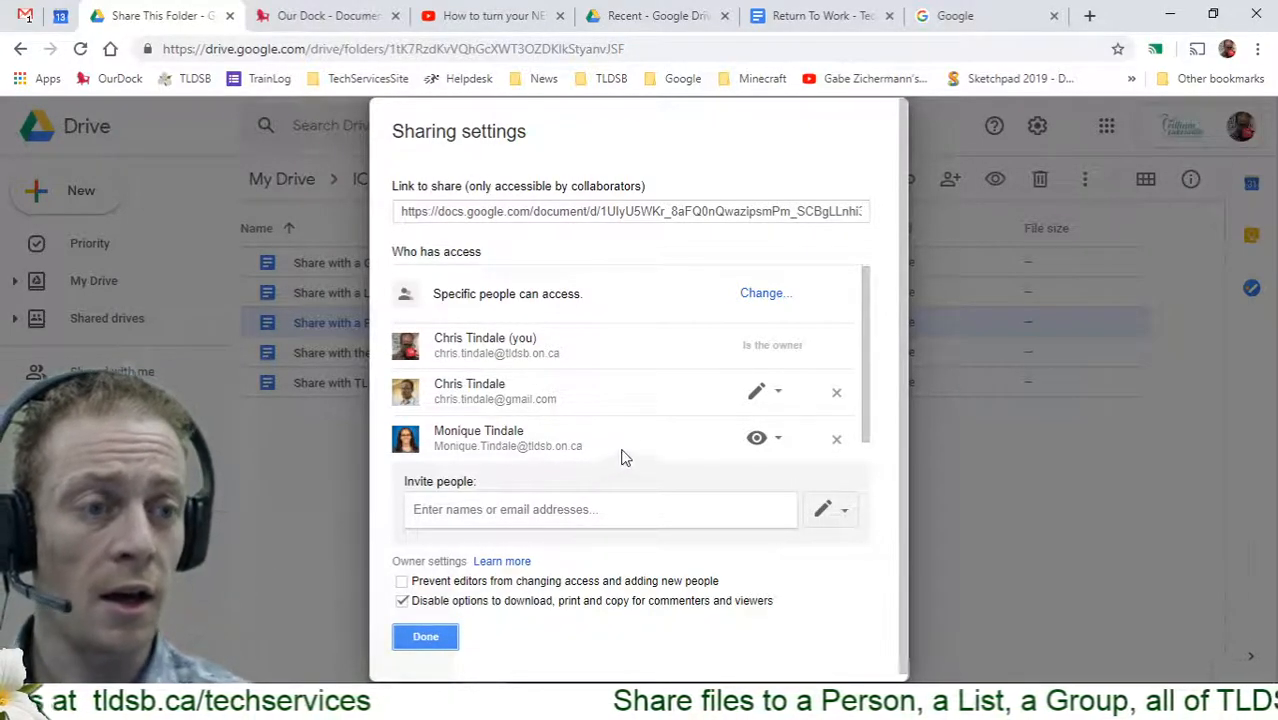
mouse_move(648, 443)
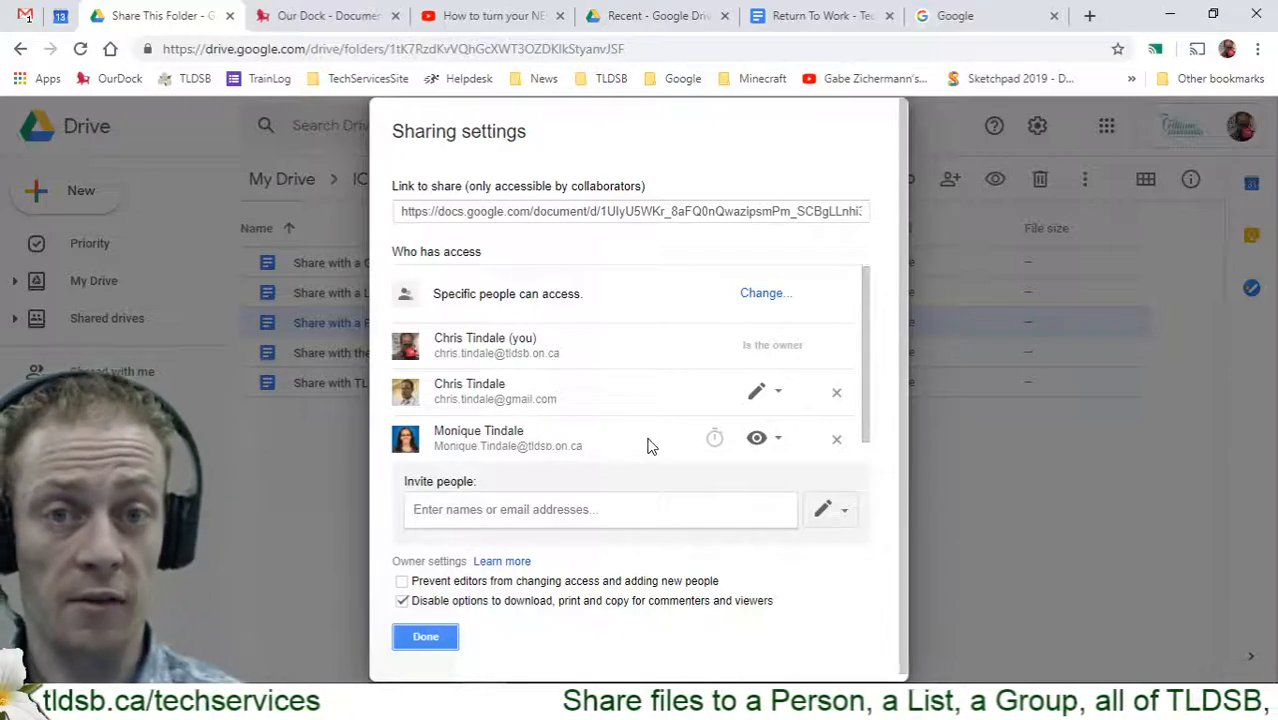
click(715, 440)
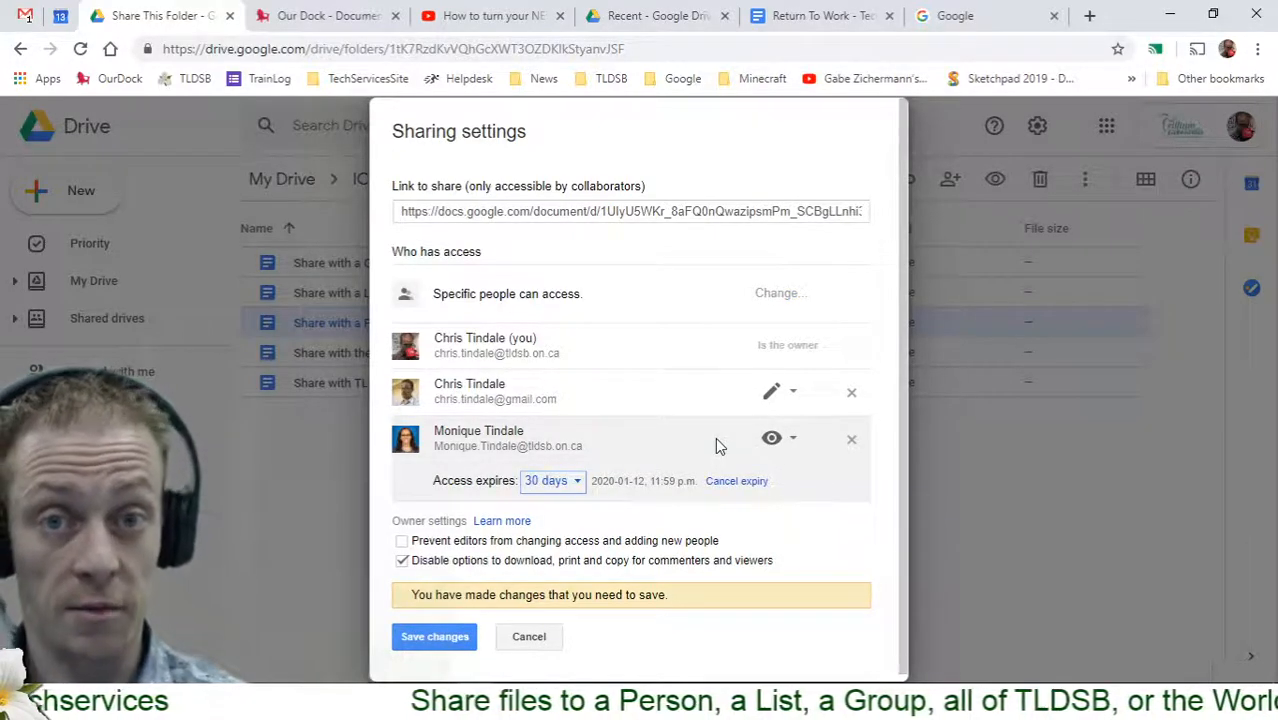
click(552, 481)
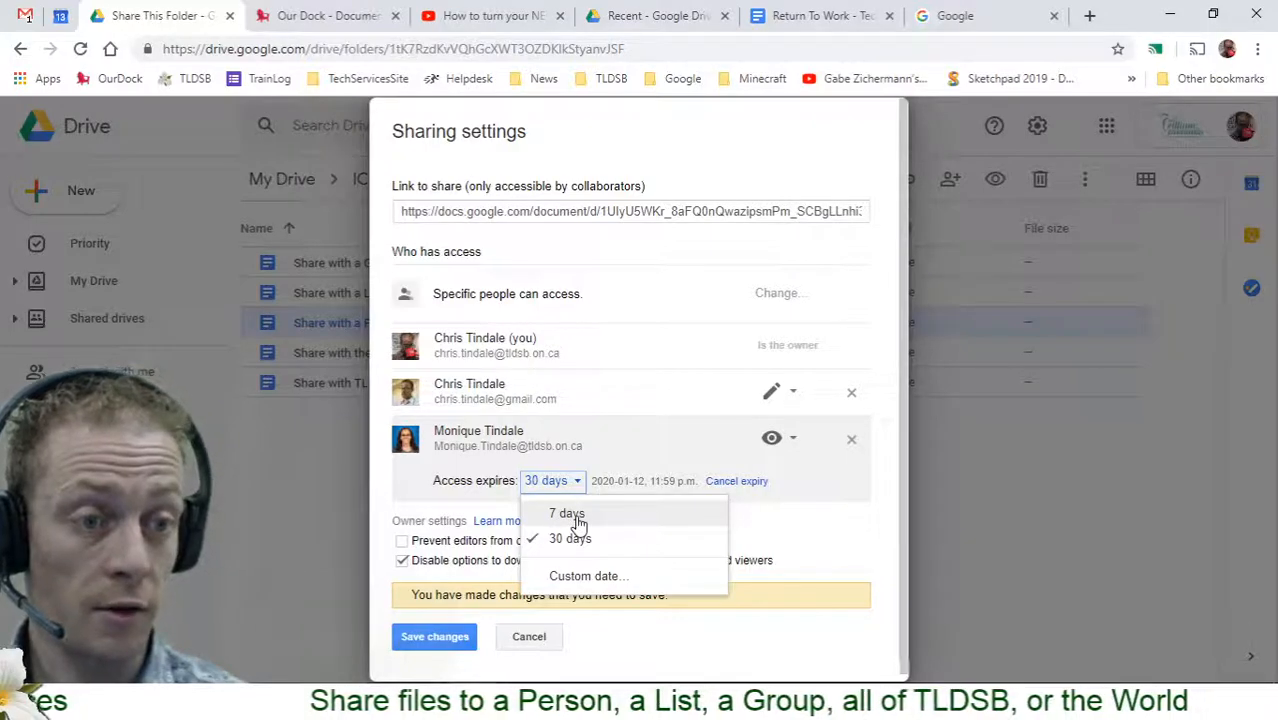
click(567, 514)
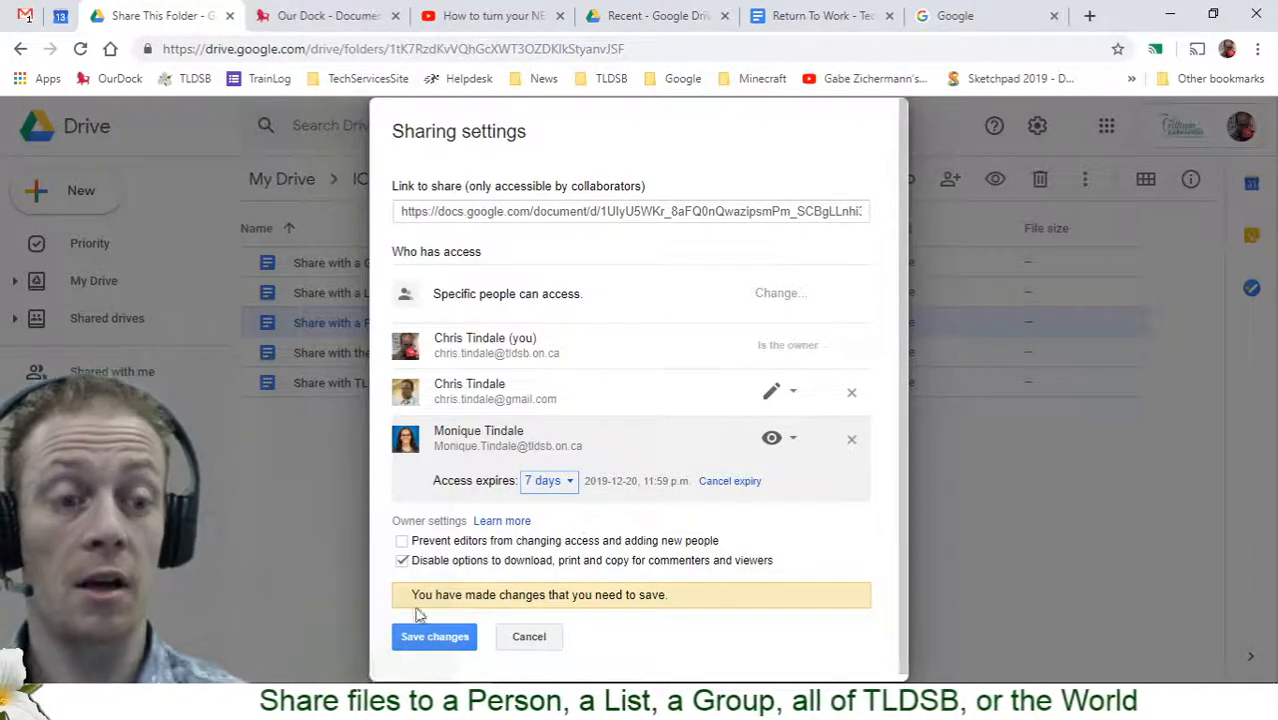
click(432, 637)
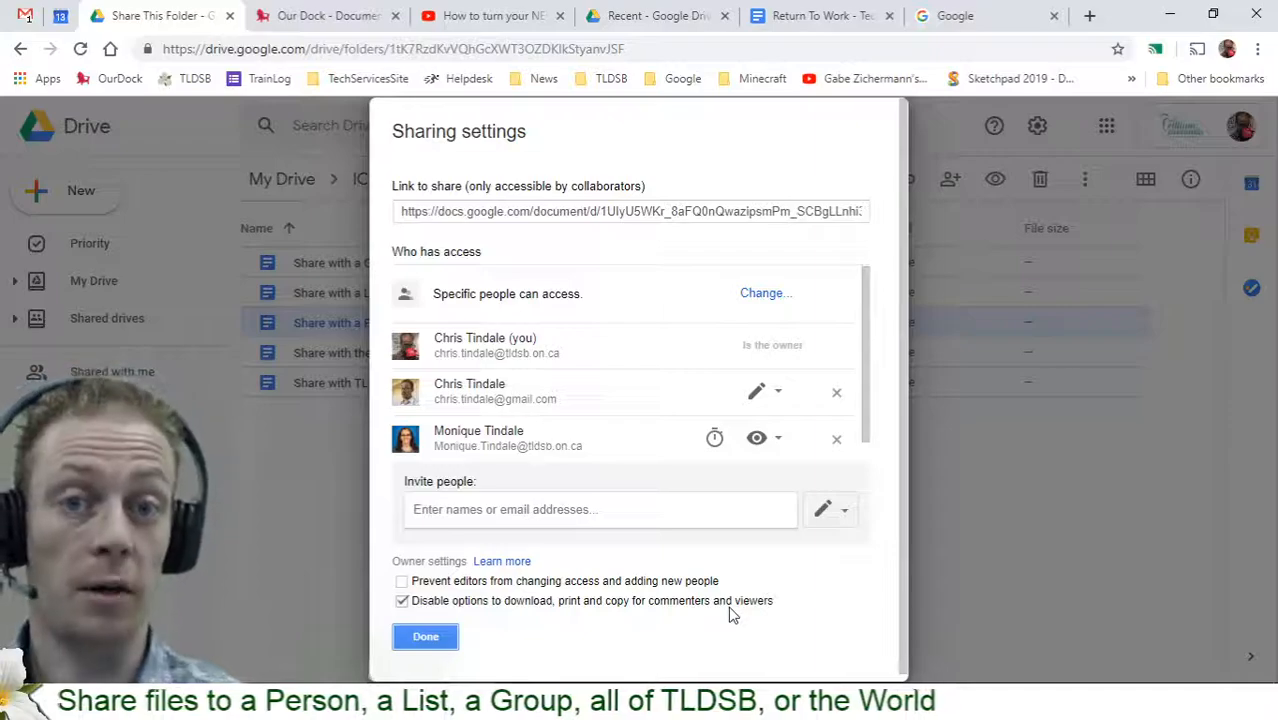
click(426, 640)
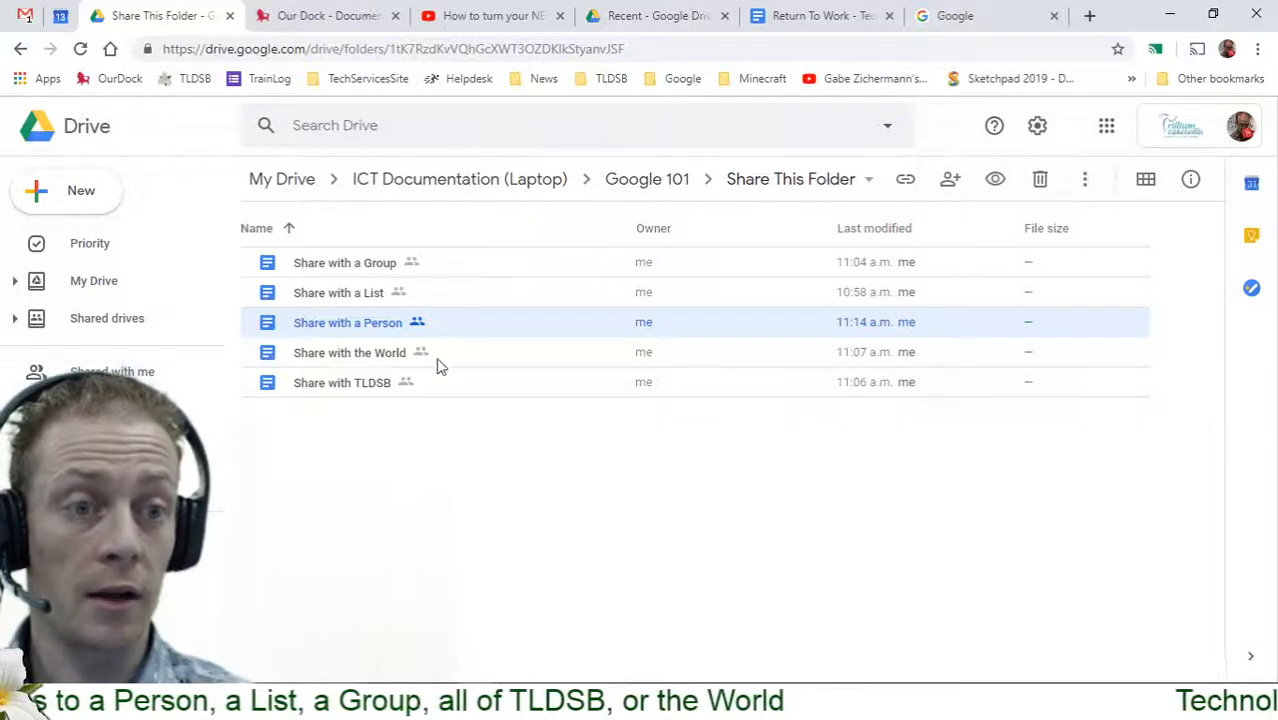
Open sharing for Share with a List, add the Tips and Tricks list, then discard it
click(352, 297)
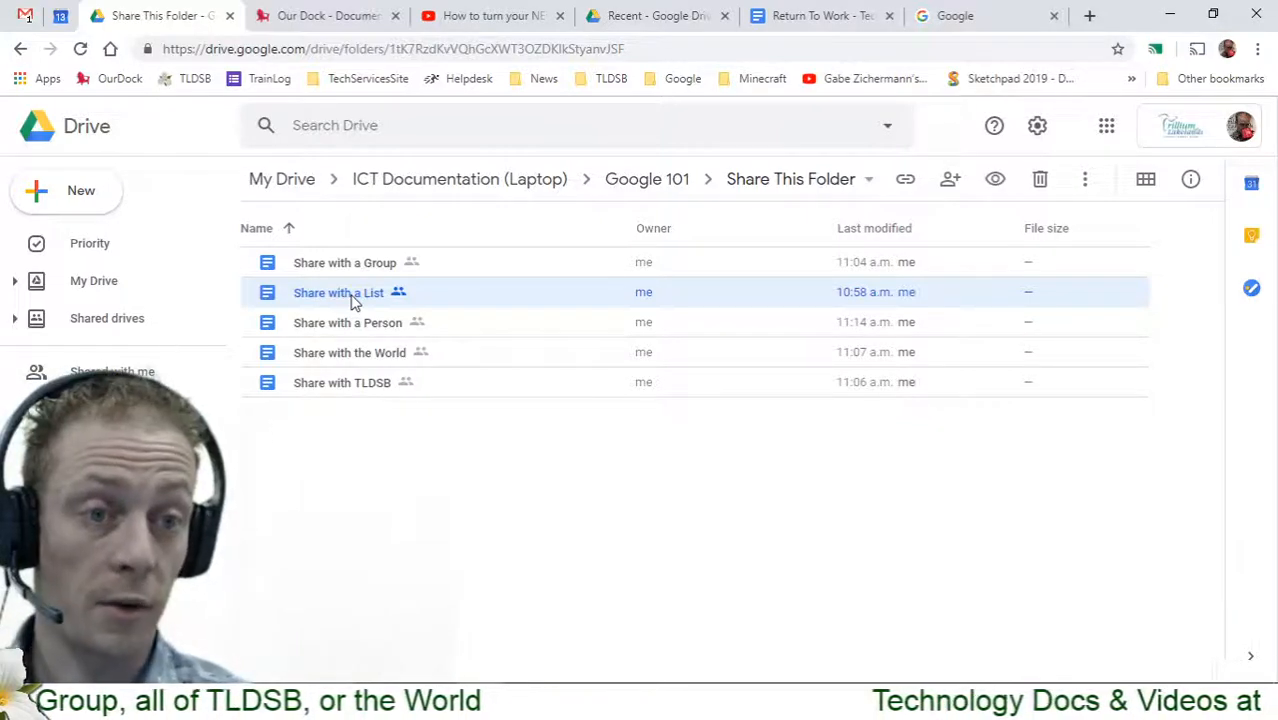
right_click(352, 302)
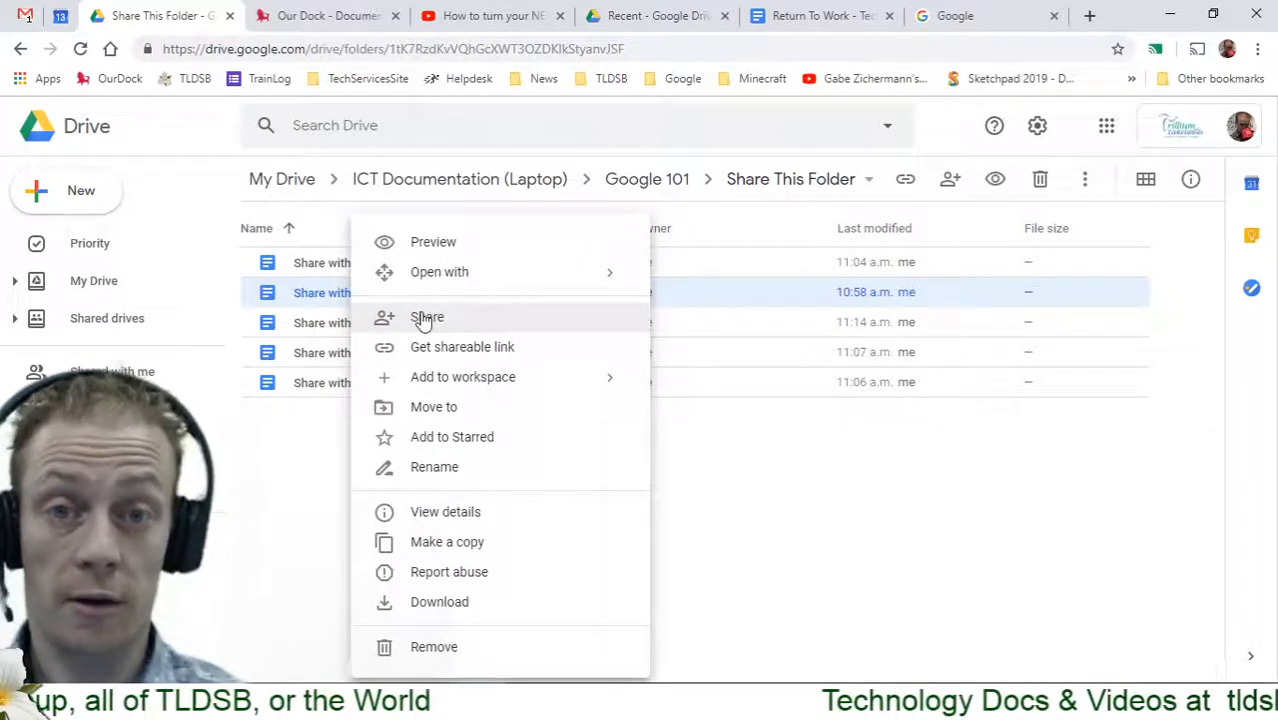
click(425, 318)
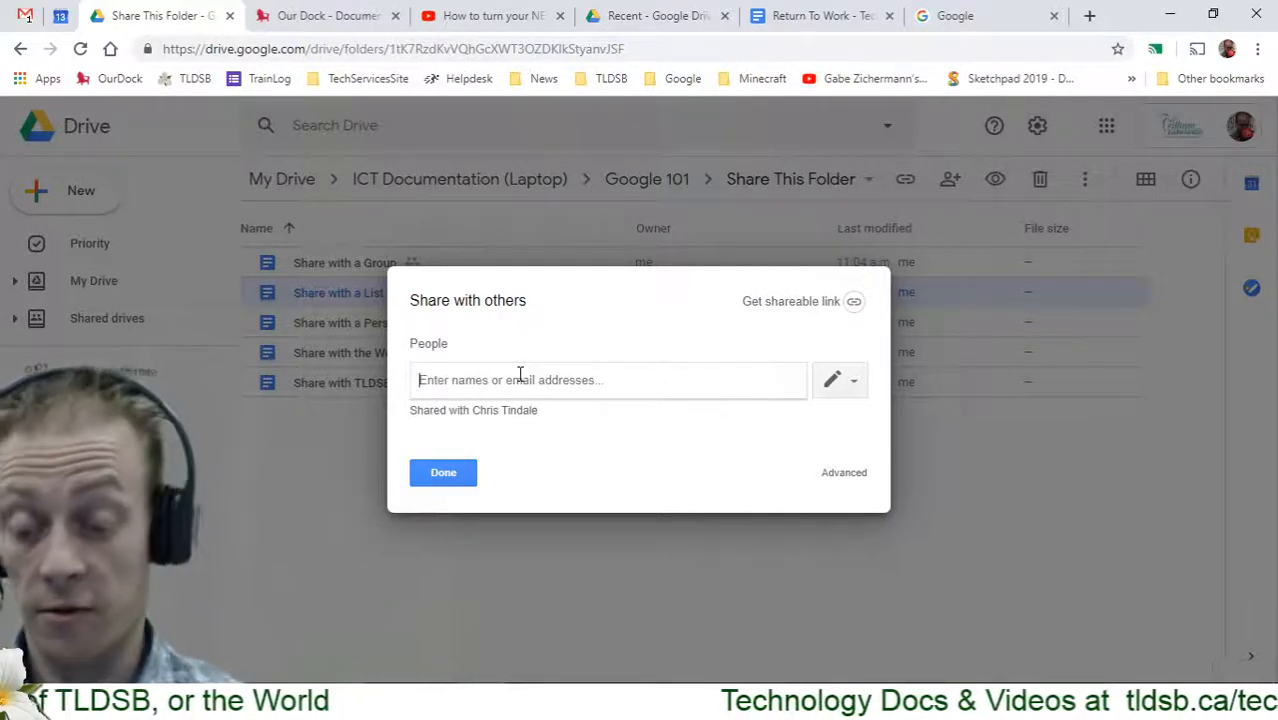
text(tip)
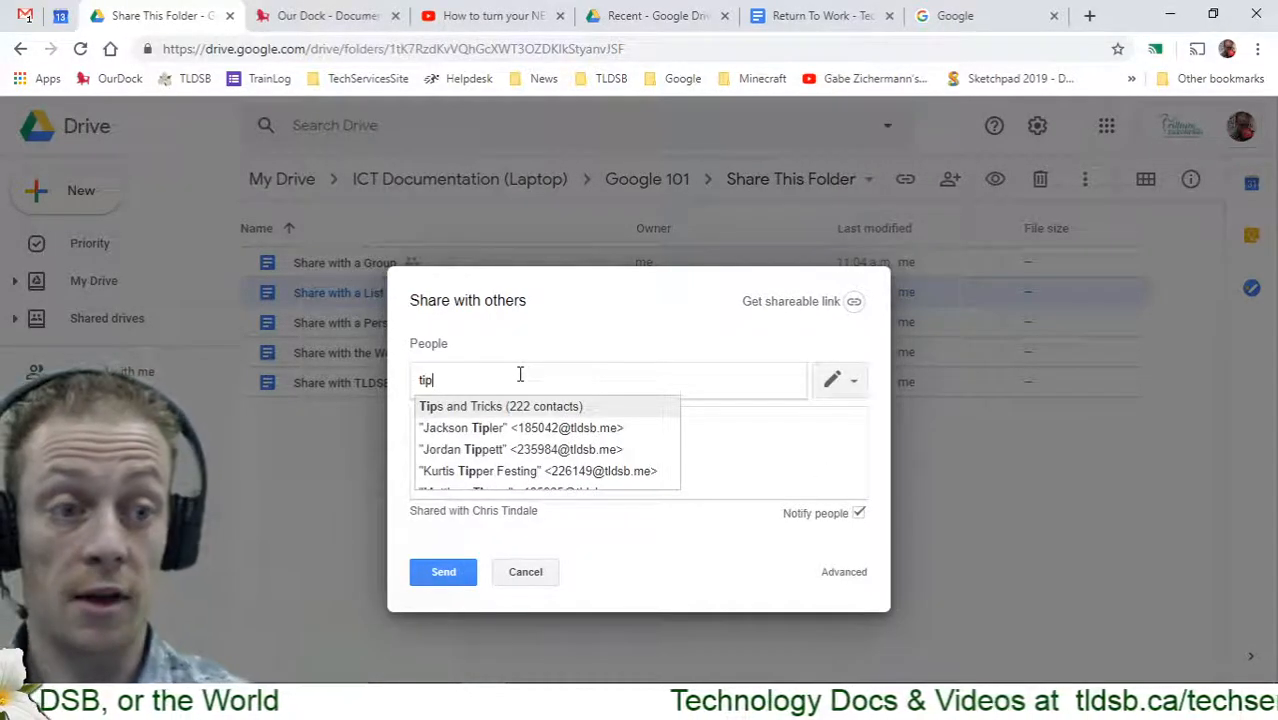
click(558, 410)
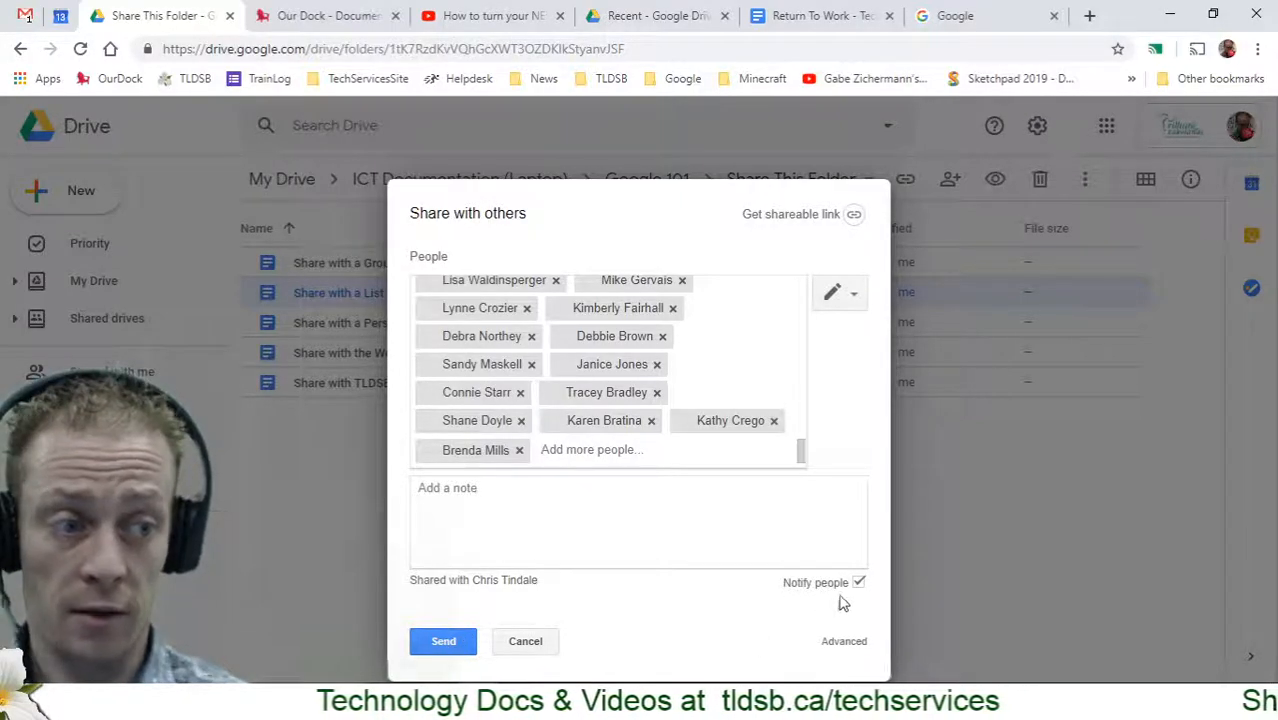
click(527, 643)
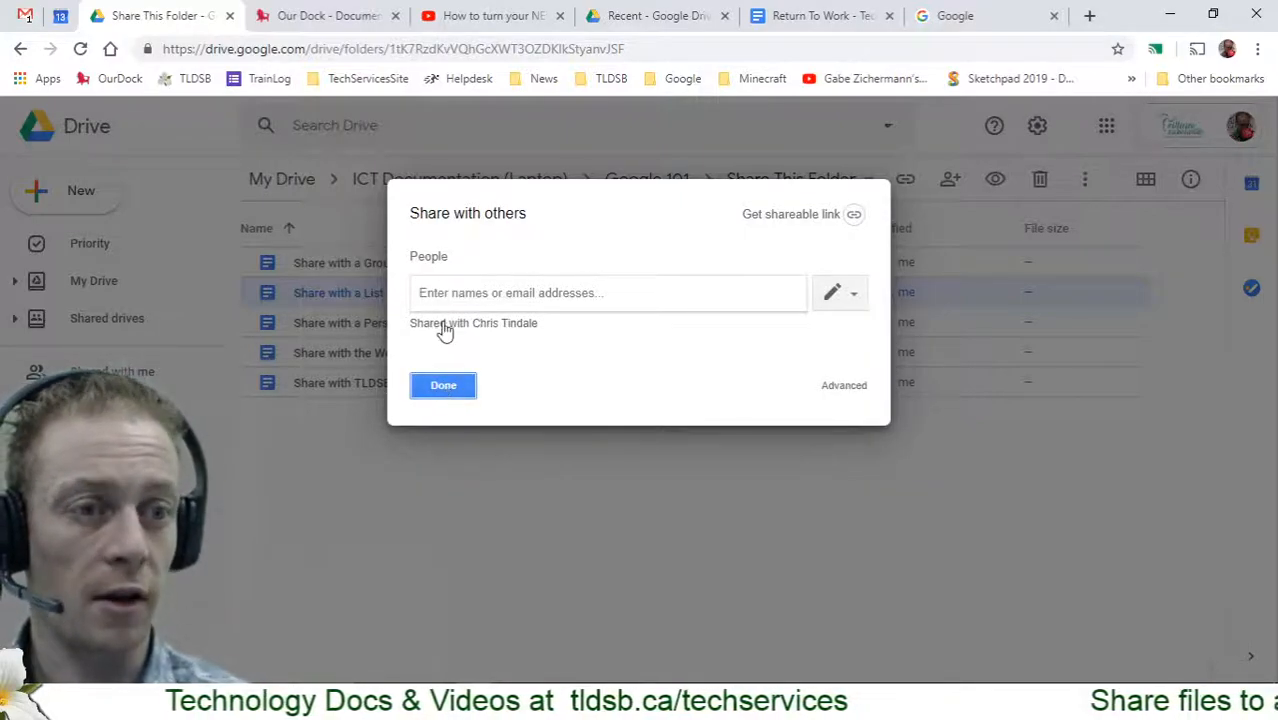
Start a new recipient search by entering 'lec' in the names field
click(434, 292)
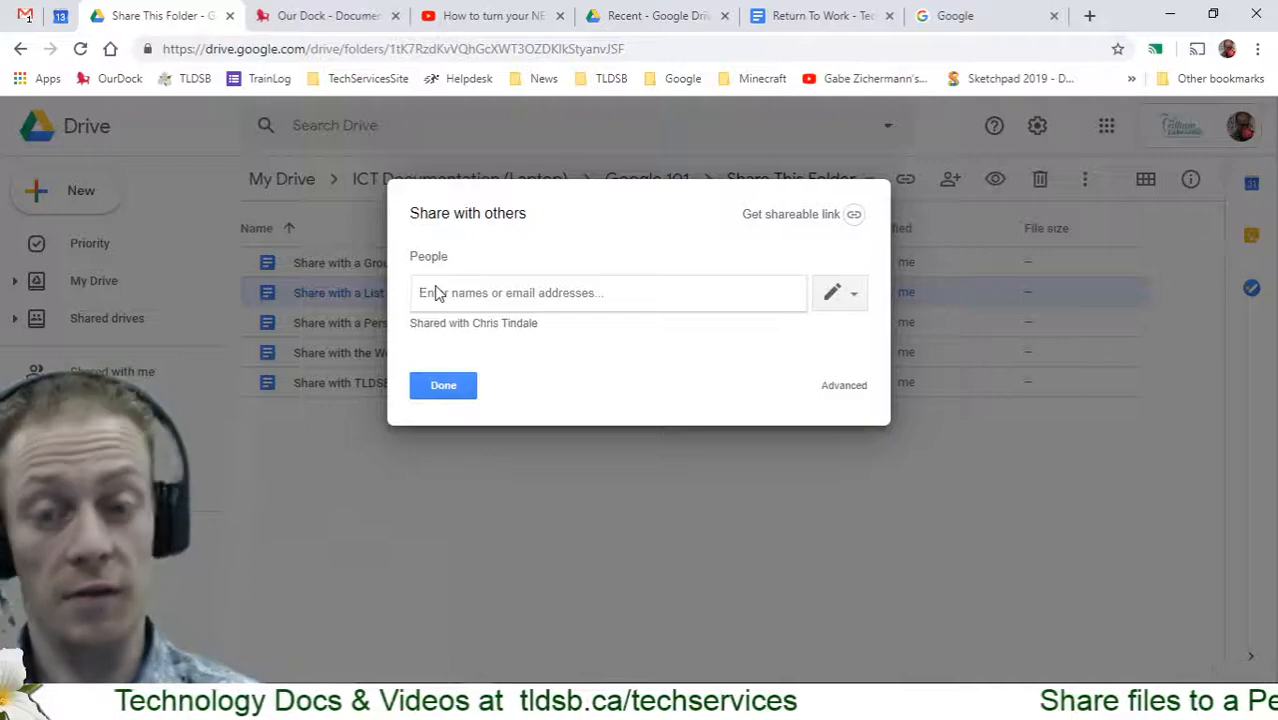
text(lec)
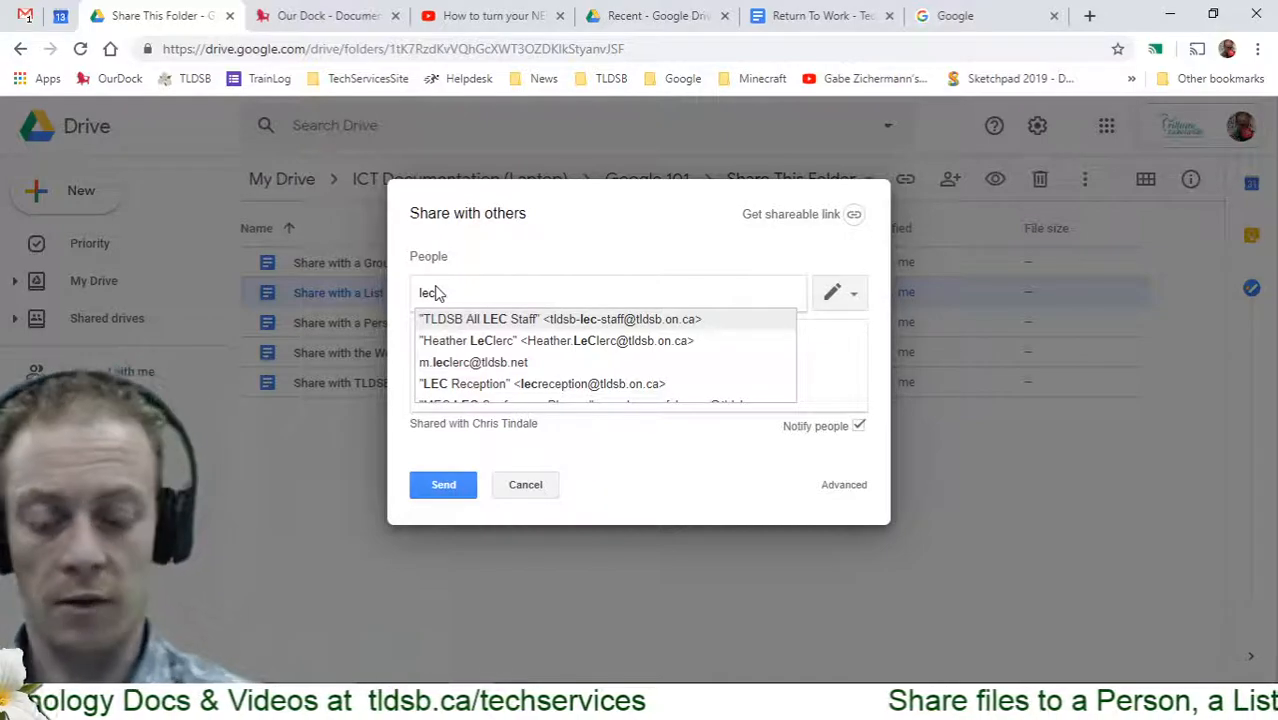
key(BackSpace)
key(BackSpace)
key(BackSpace)
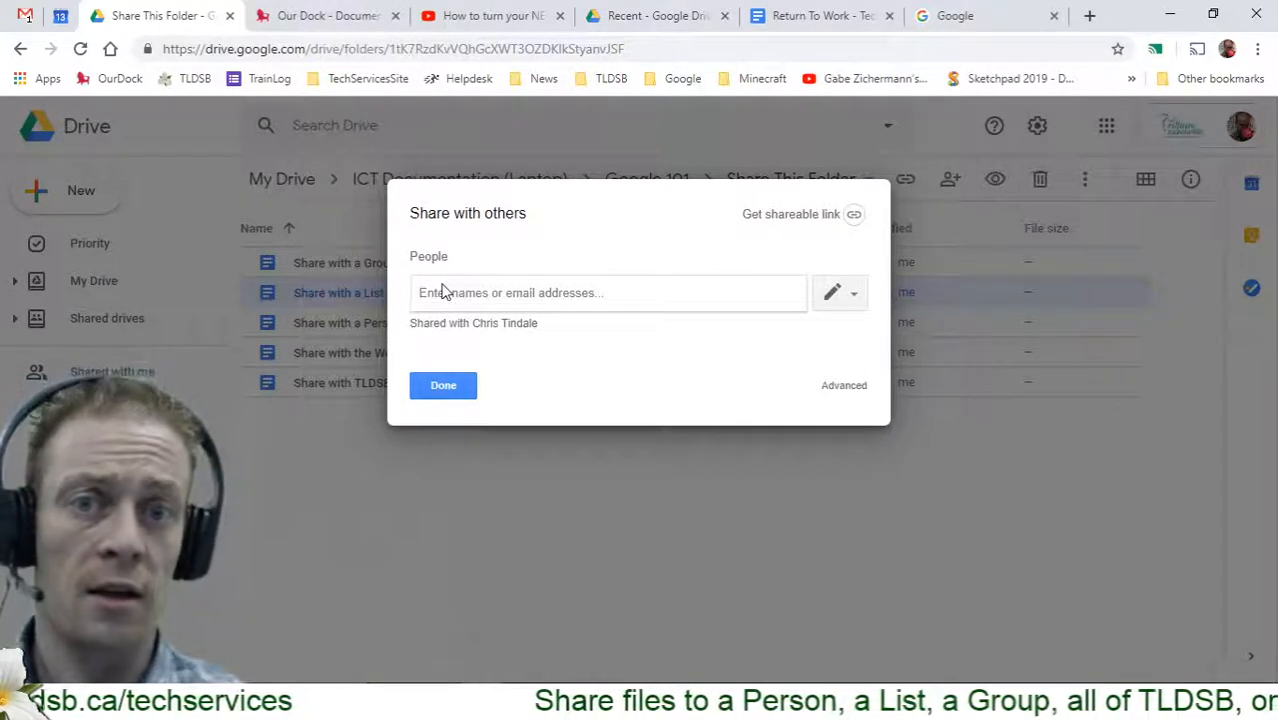
Close the Share with a List sharing options and open sharing for Share with a Group
click(443, 390)
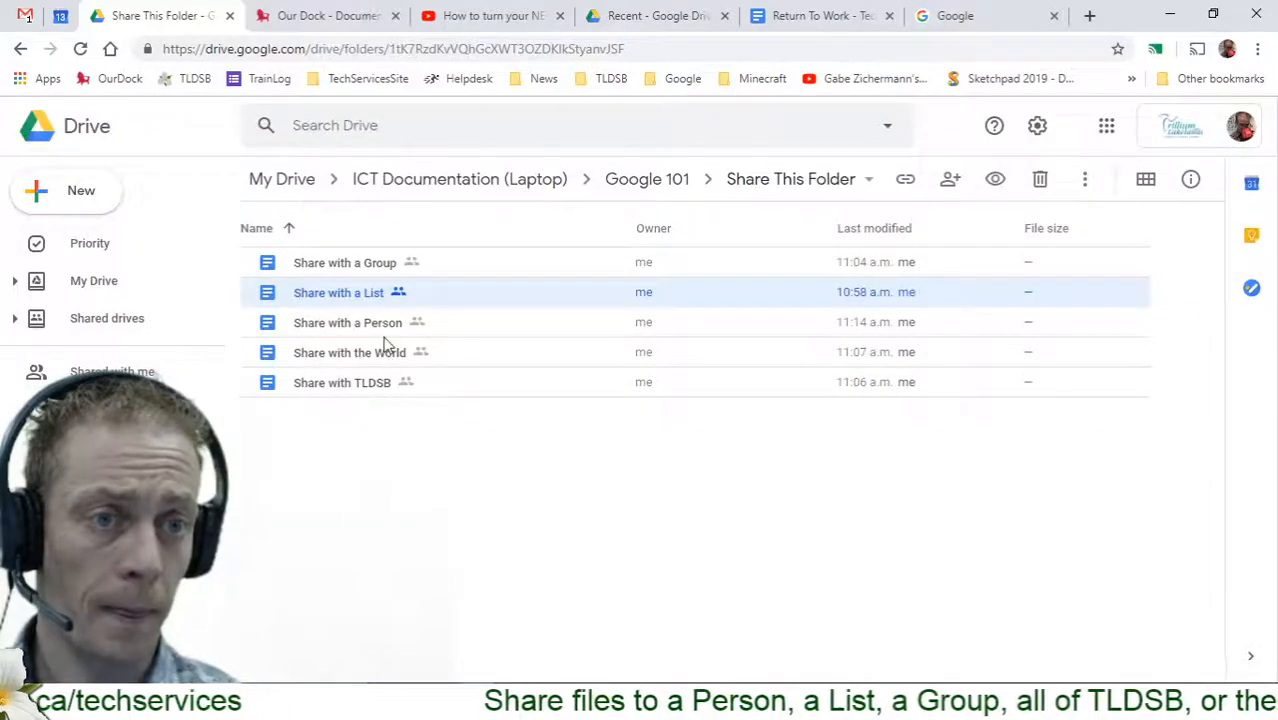
click(358, 388)
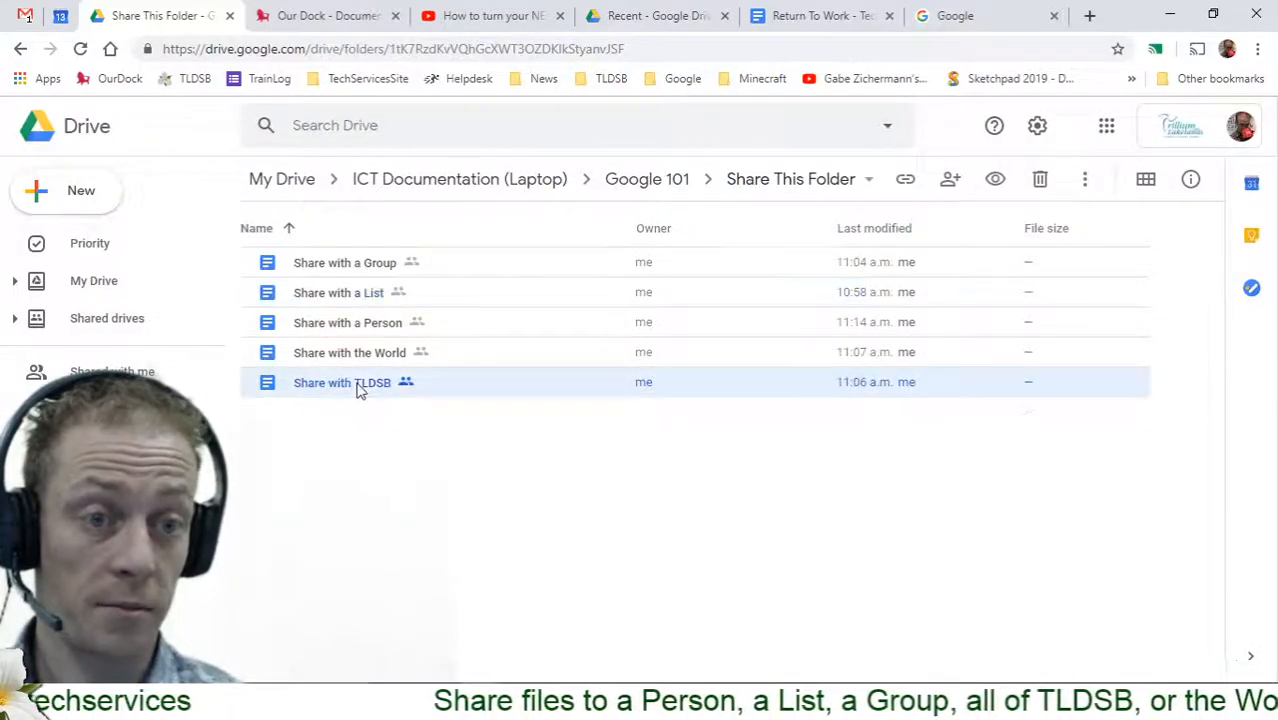
right_click(358, 388)
mouse_move(358, 388)
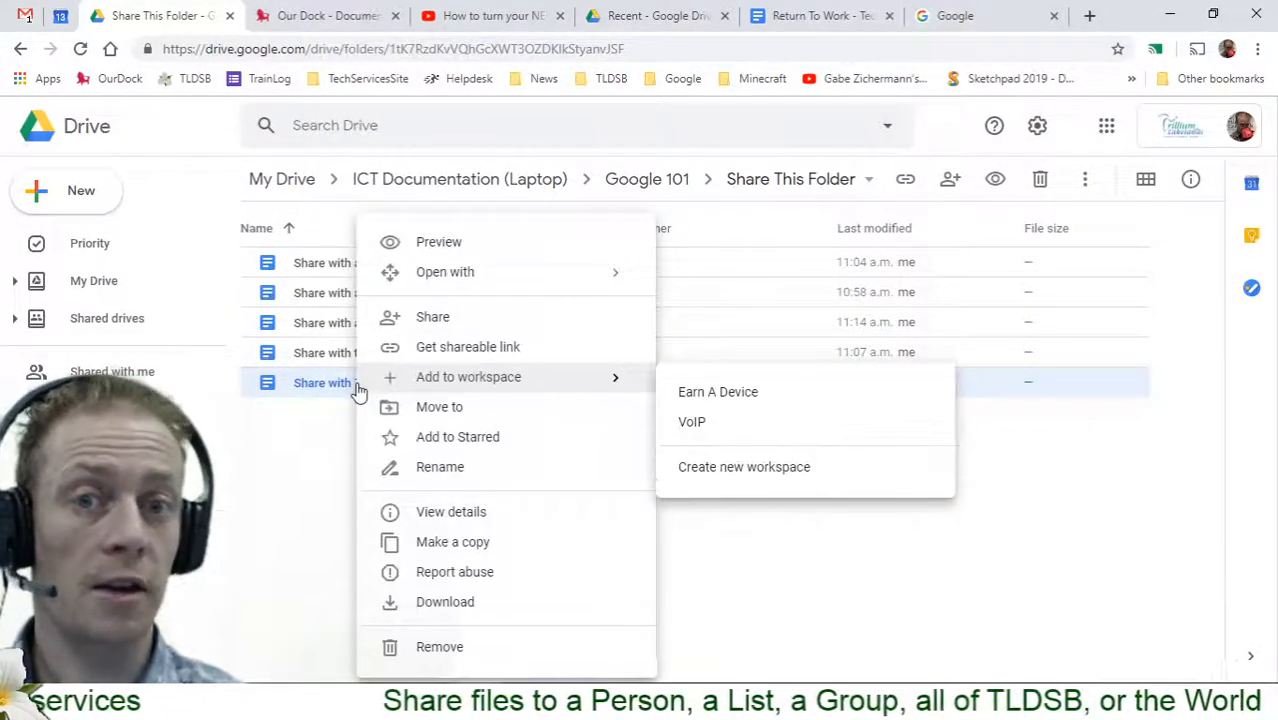
click(362, 262)
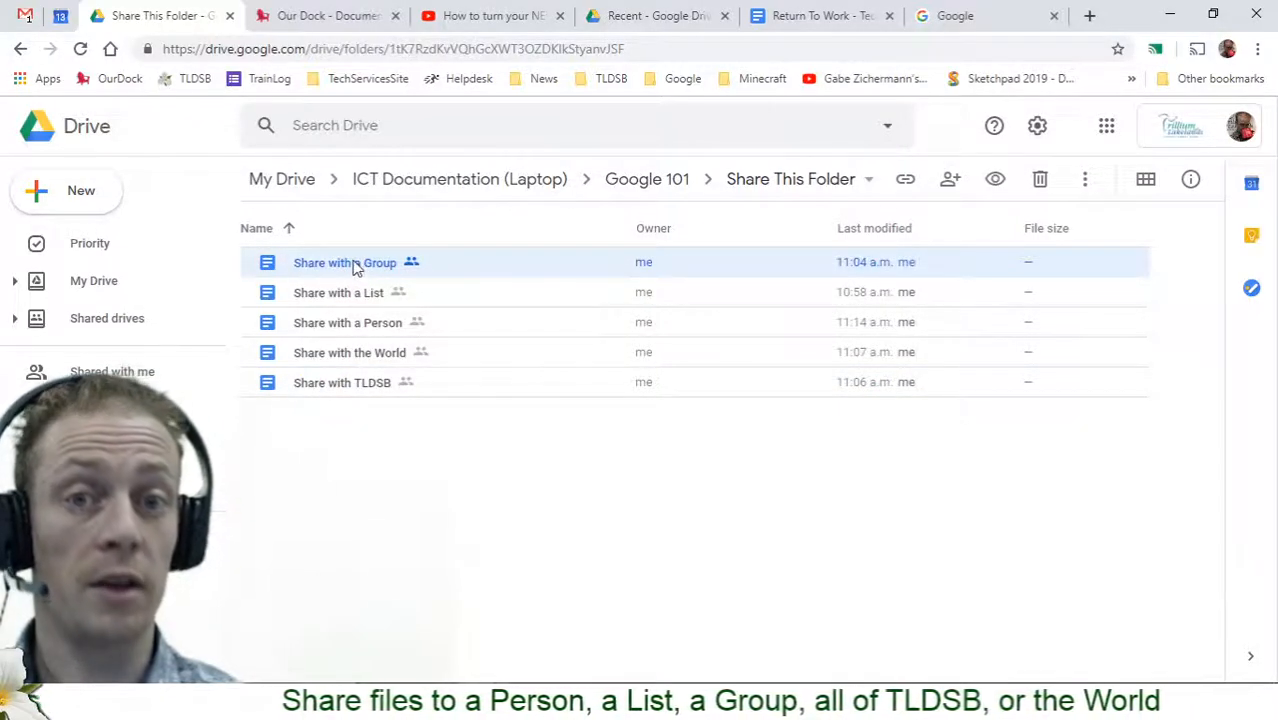
right_click(354, 265)
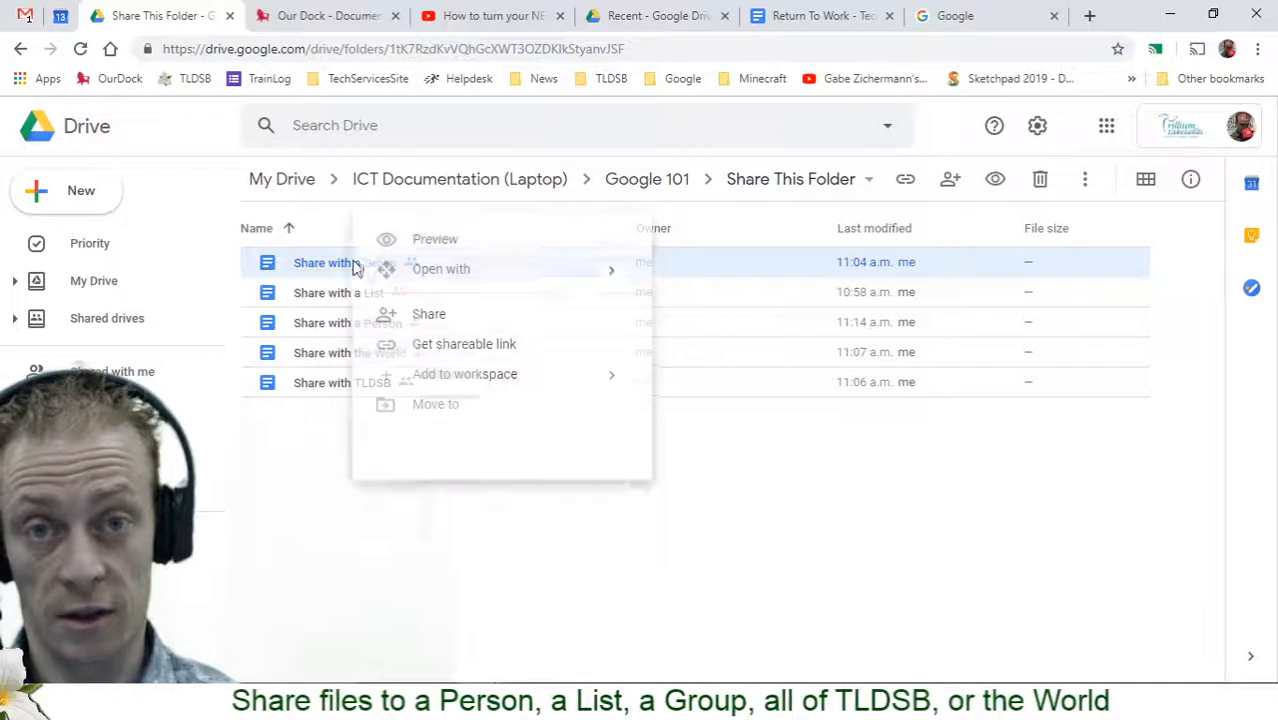
mouse_move(356, 270)
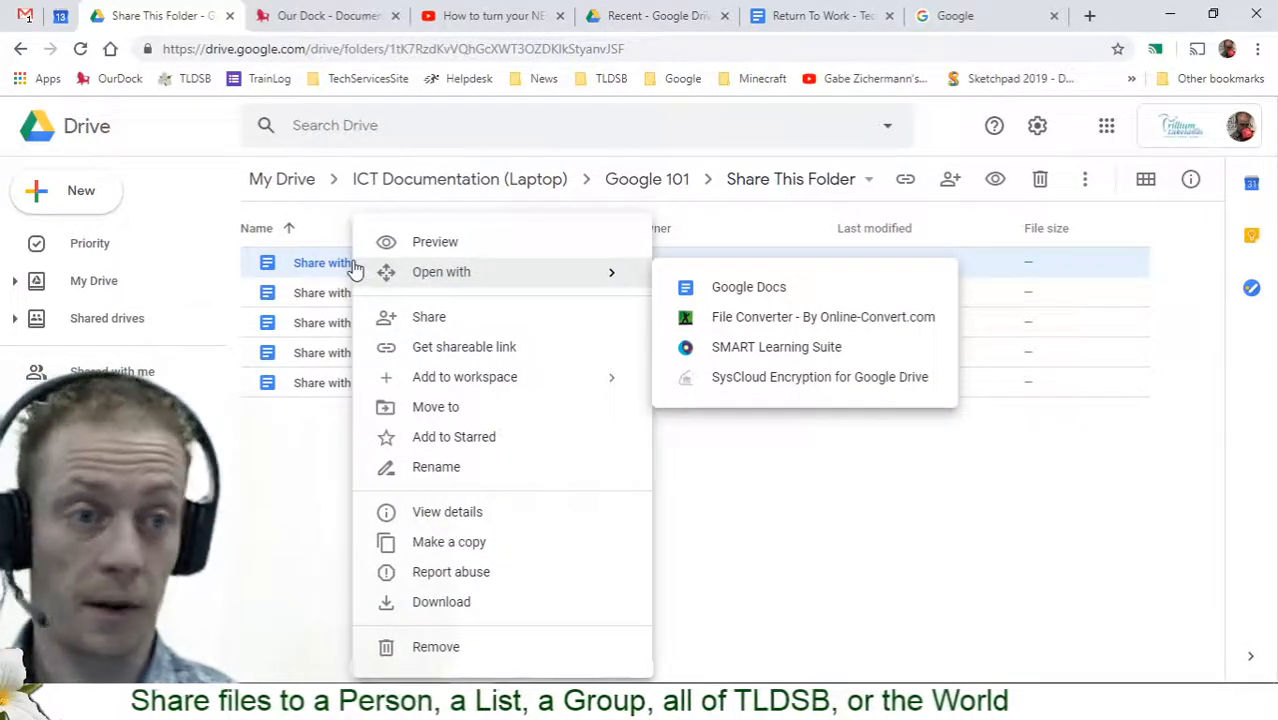
click(435, 320)
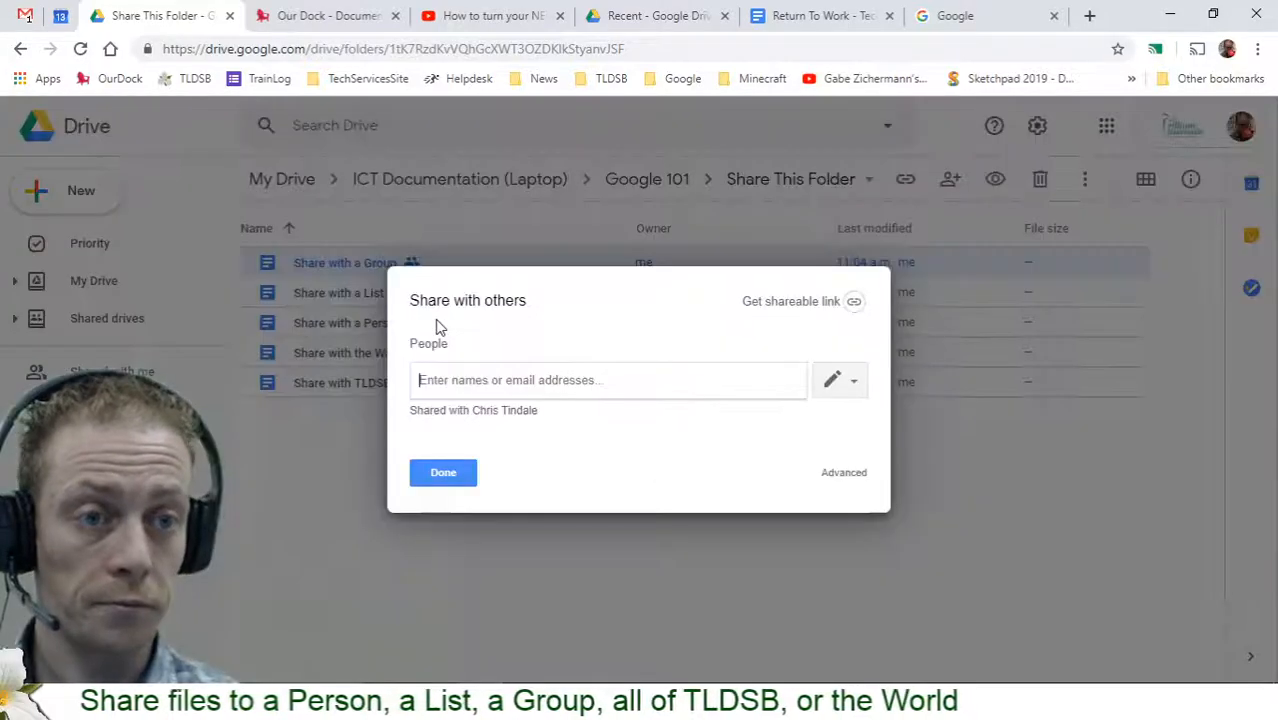
Search 'all ts', add the ALL TS group as a recipient, then remove it
text(all )
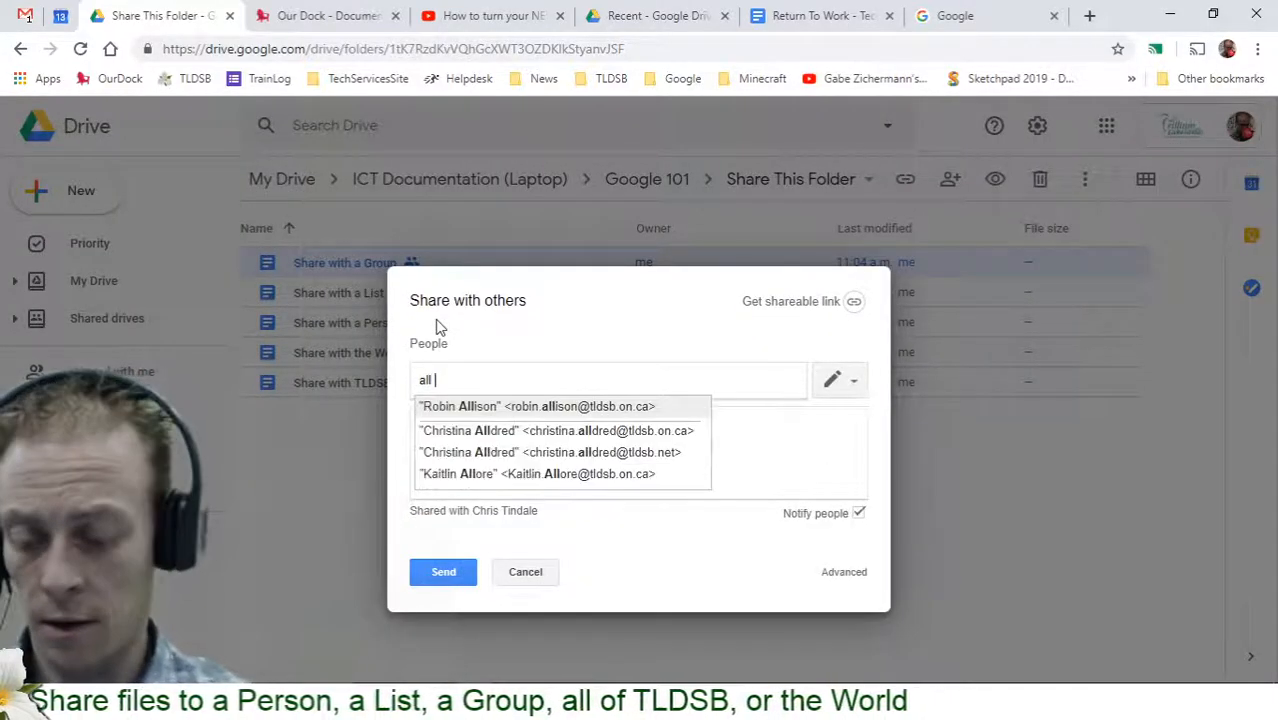
text(t)
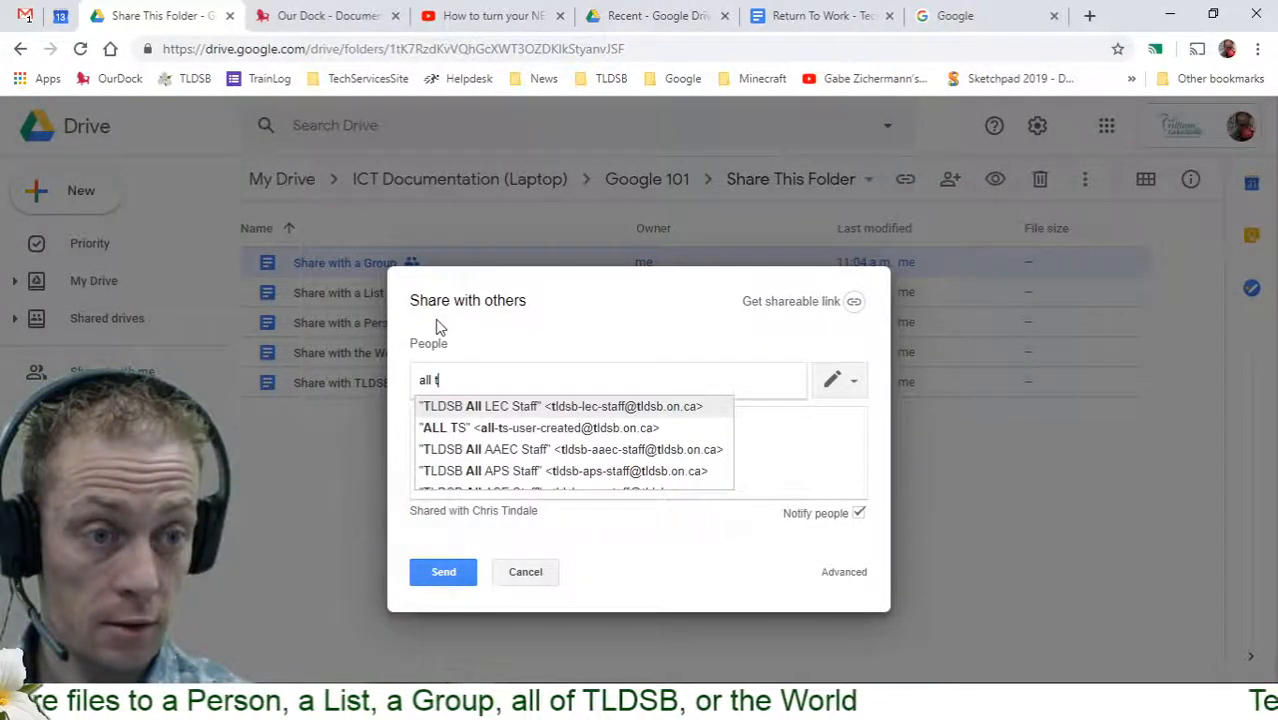
text(e)
key(BackSpace)
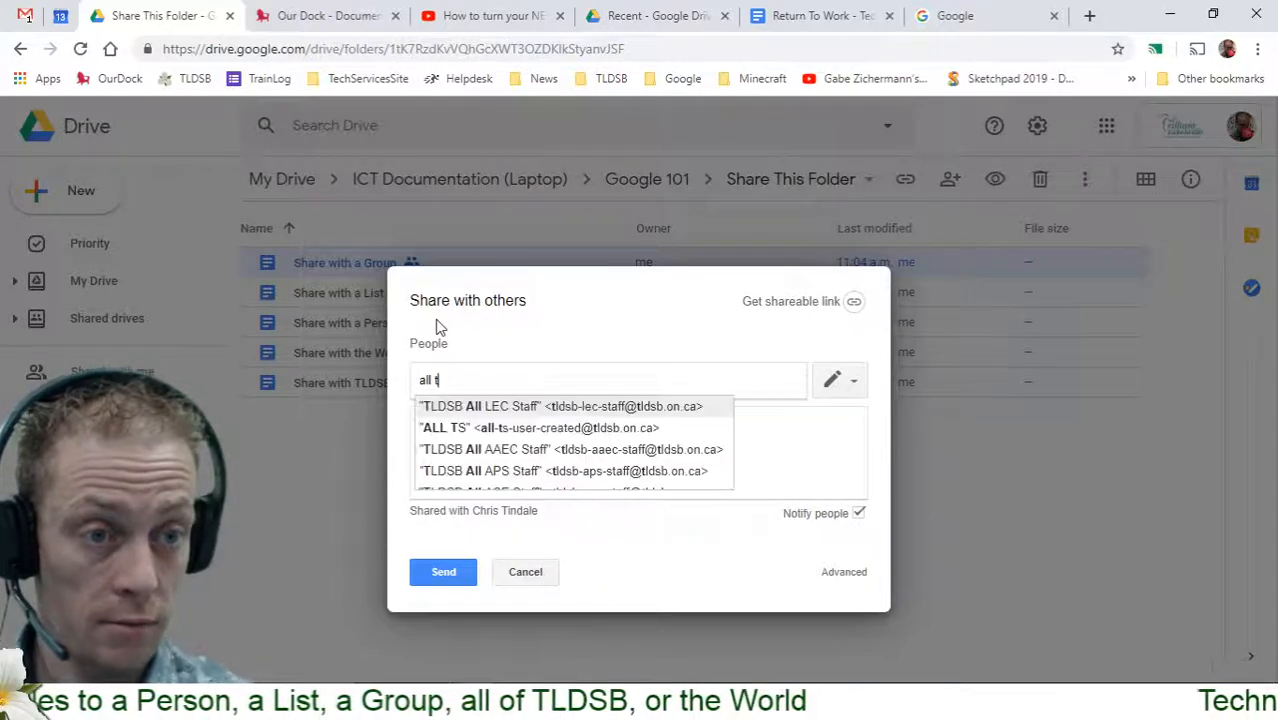
text(s)
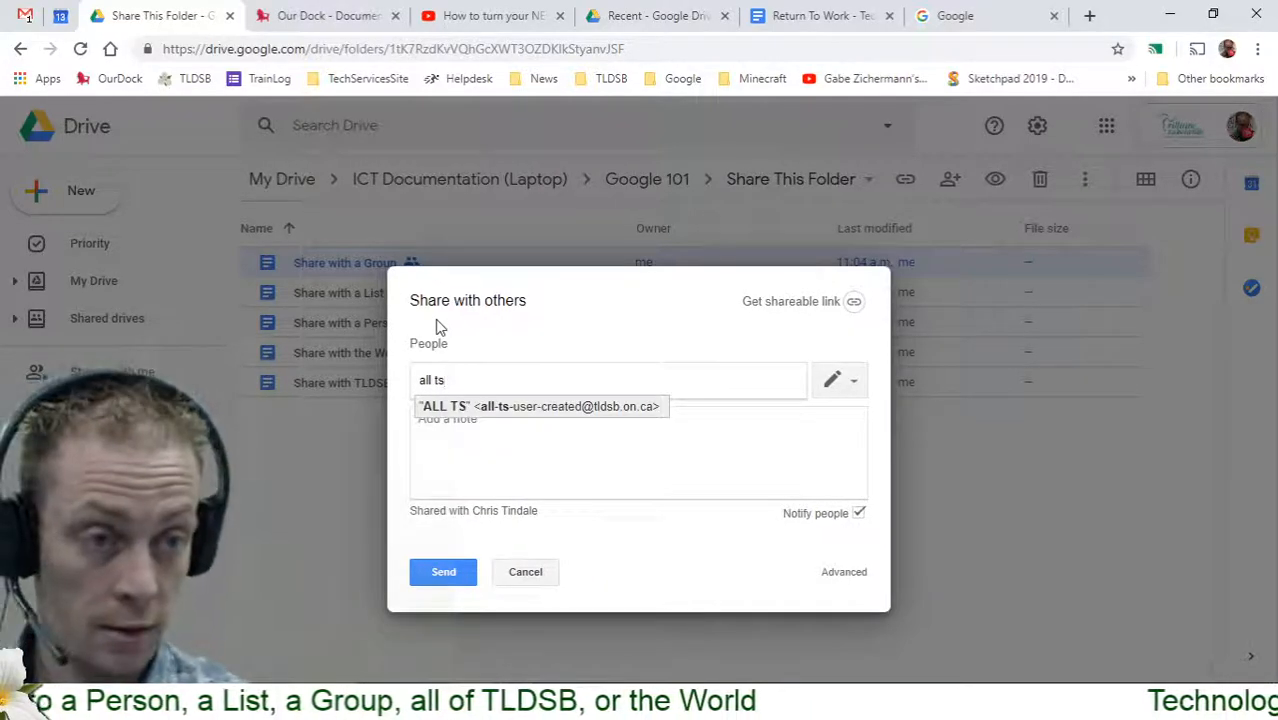
click(436, 406)
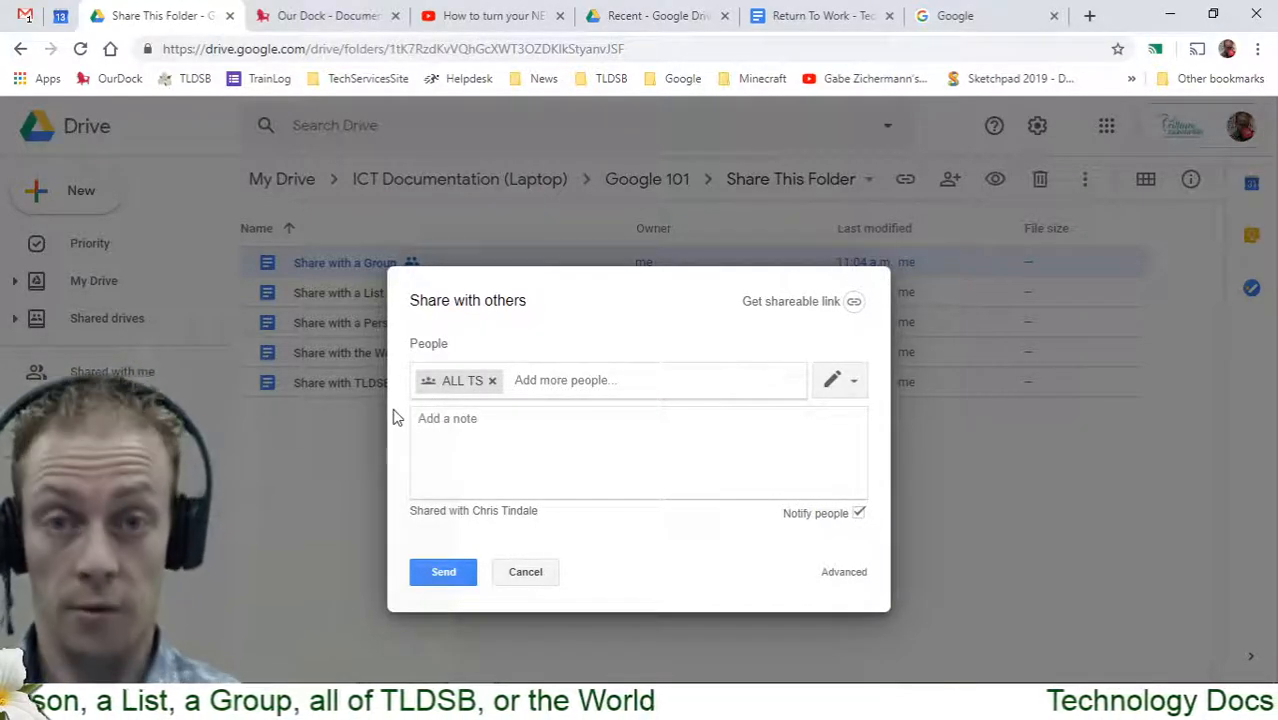
click(492, 381)
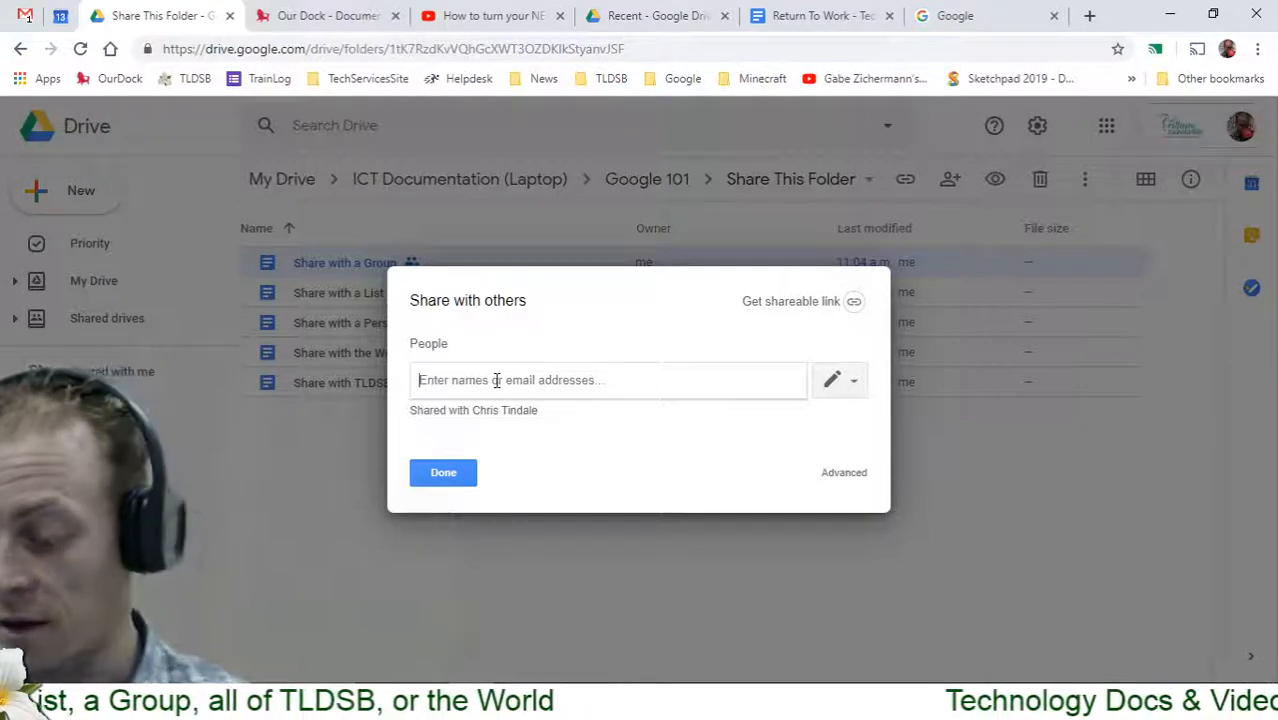
Add the TLDSB All LEC Staff group via 'all lec', remove it, and close the dialog
text(all eld)
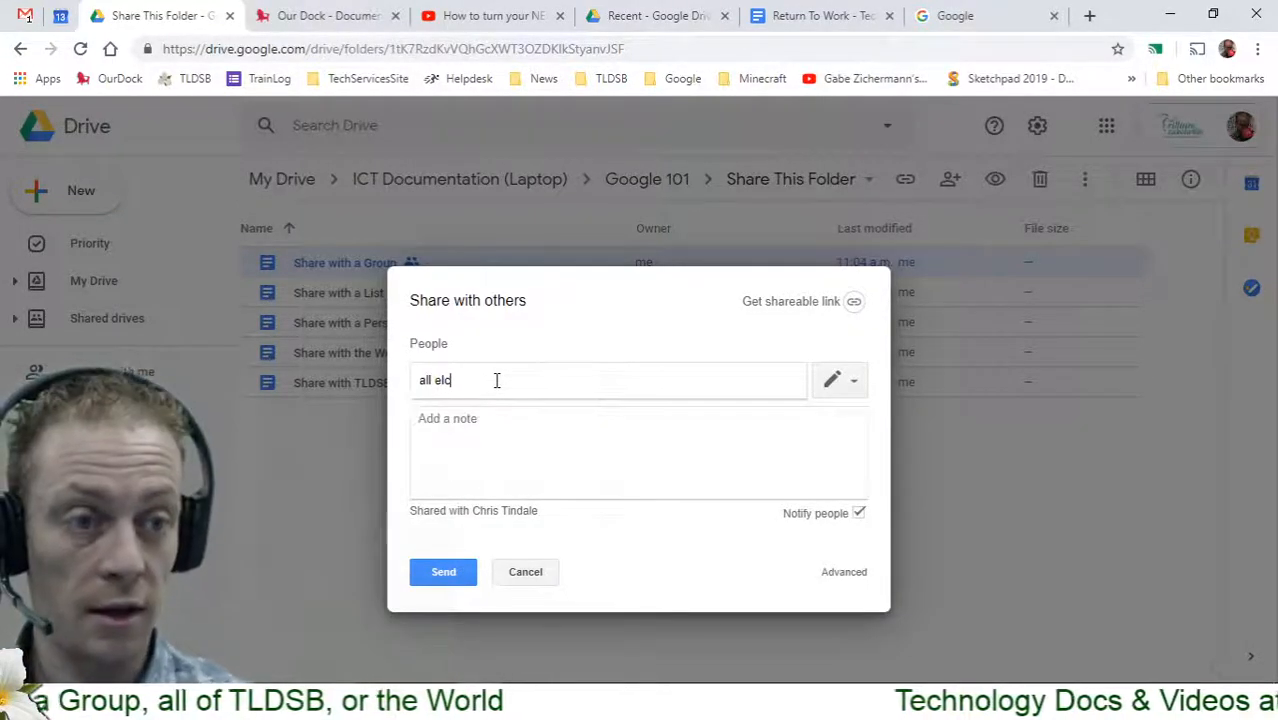
key(BackSpace)
key(BackSpace)
key(BackSpace)
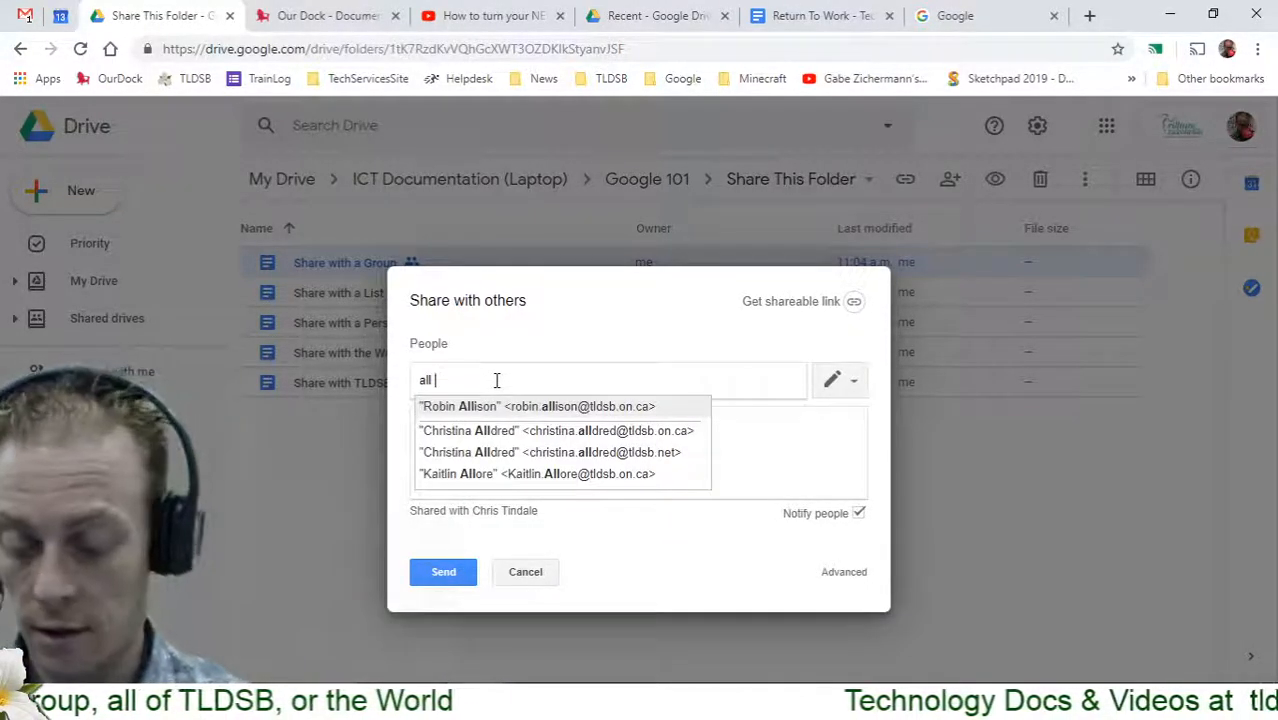
text(lec)
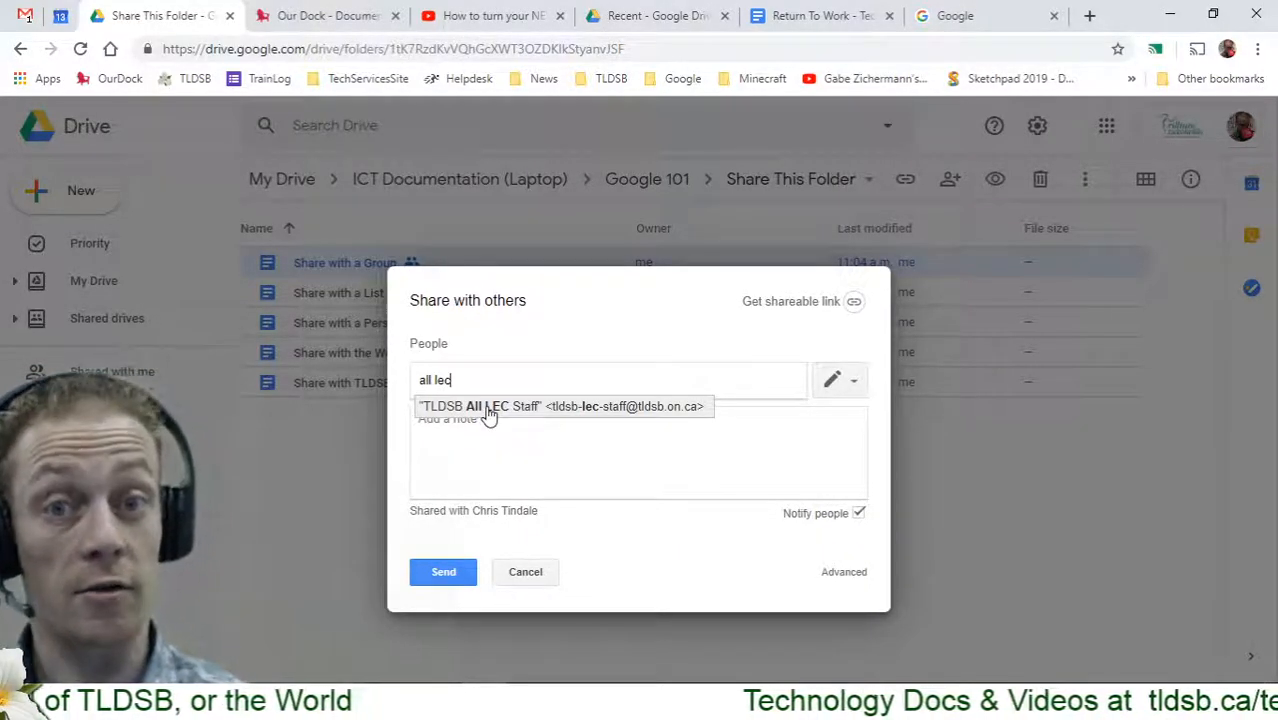
click(488, 408)
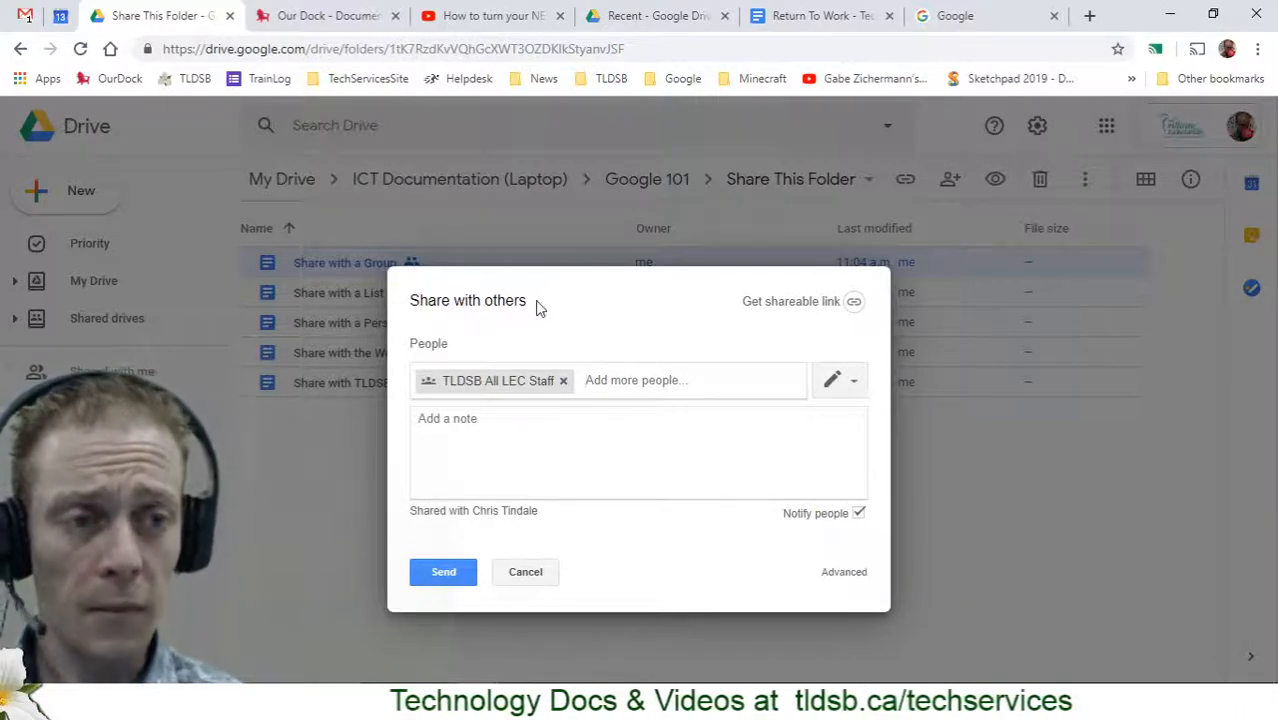
click(563, 383)
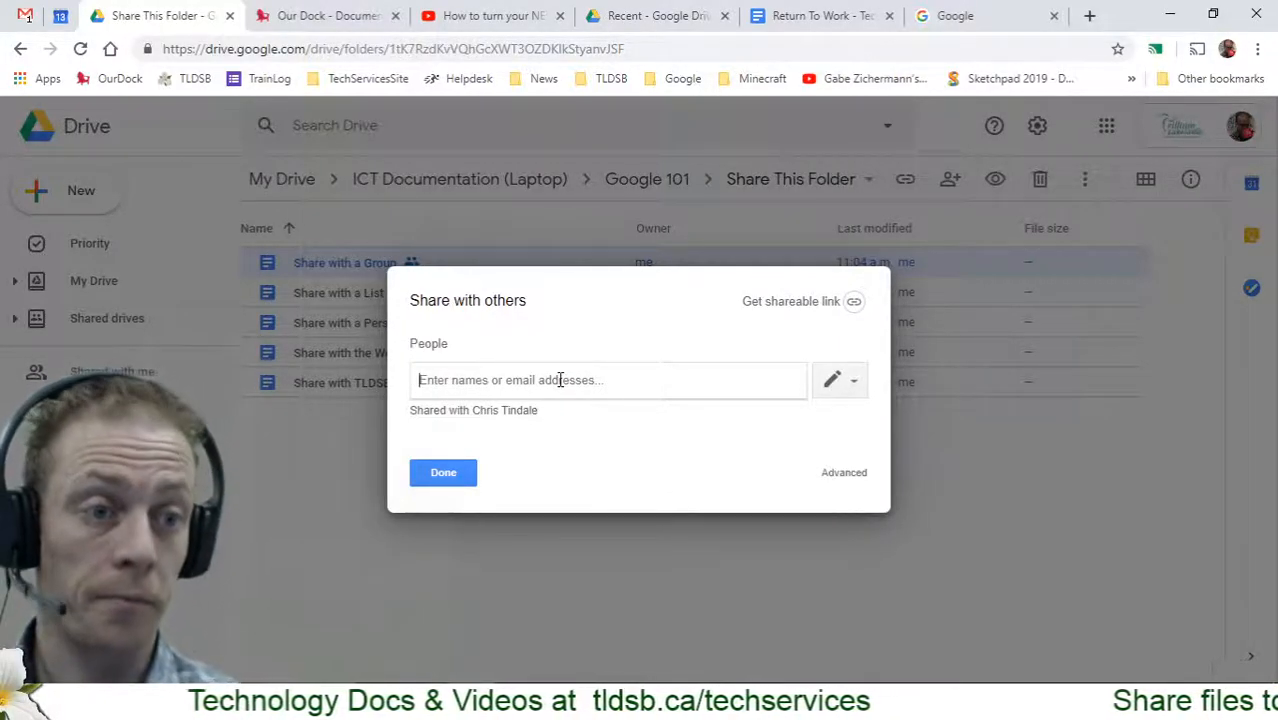
click(453, 475)
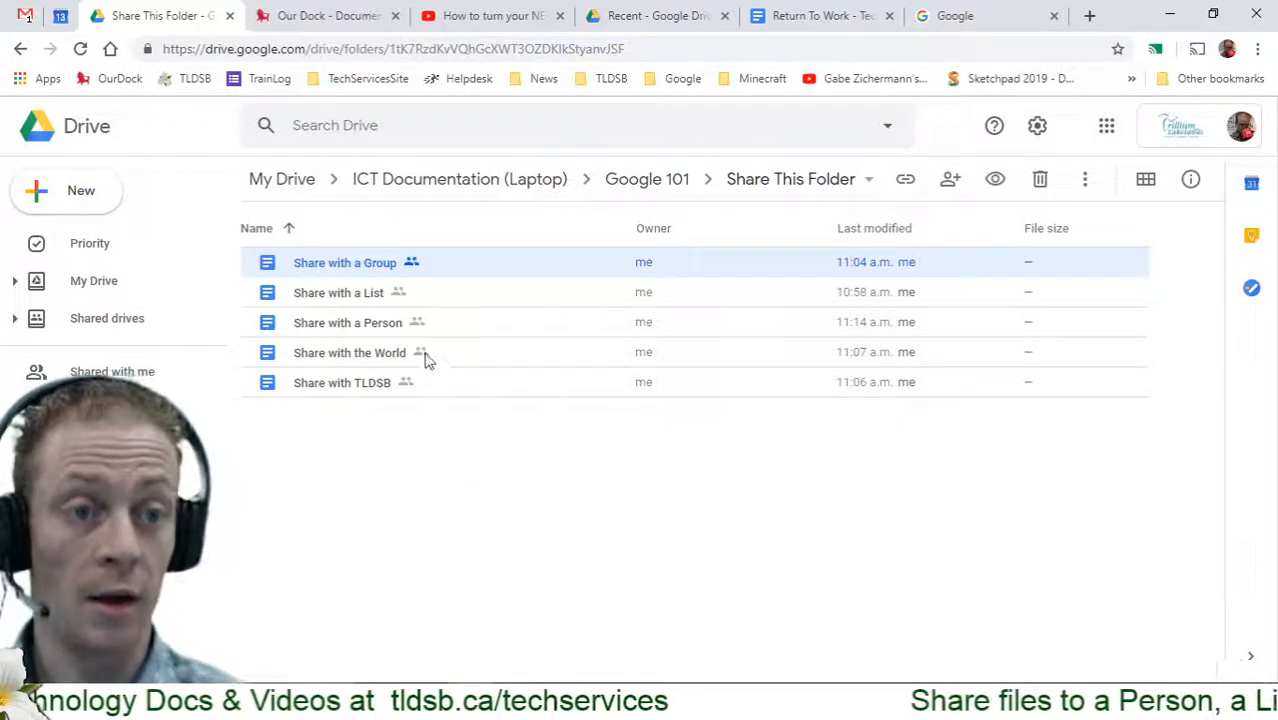
Turn on link sharing for Share with TLDSB, undo it, and reload the folder page with F5
click(342, 390)
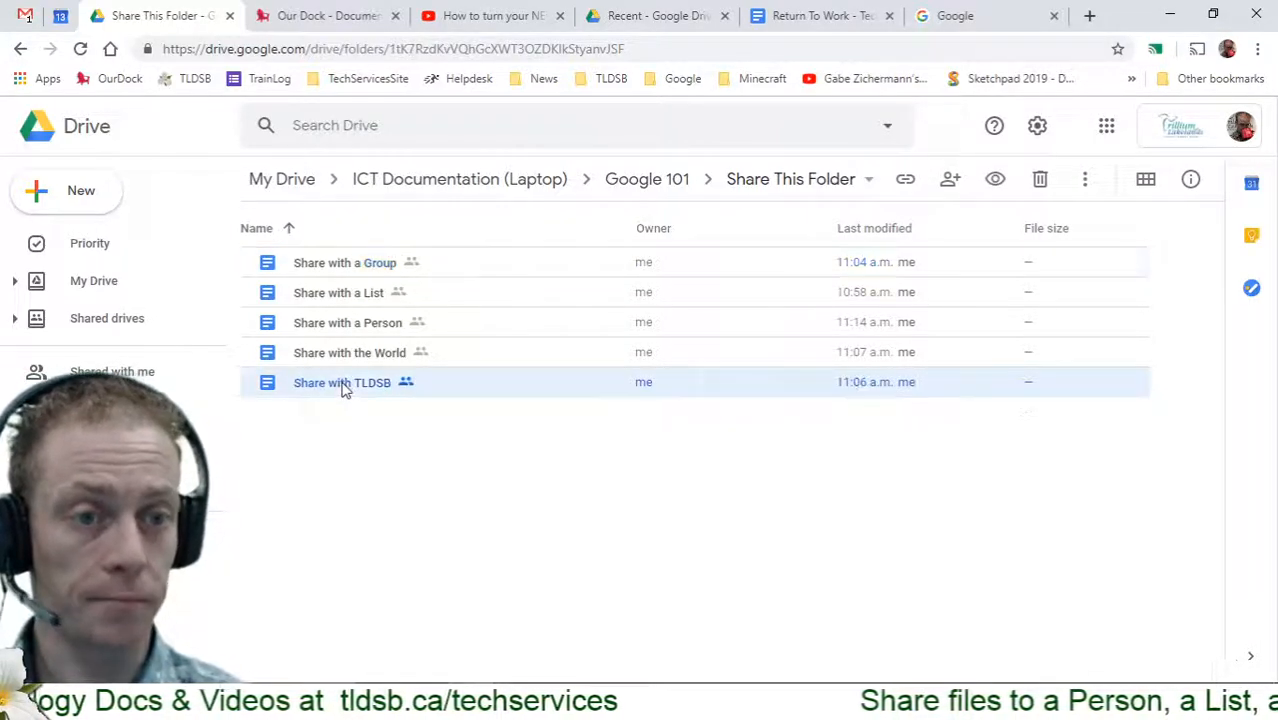
right_click(342, 390)
mouse_move(343, 390)
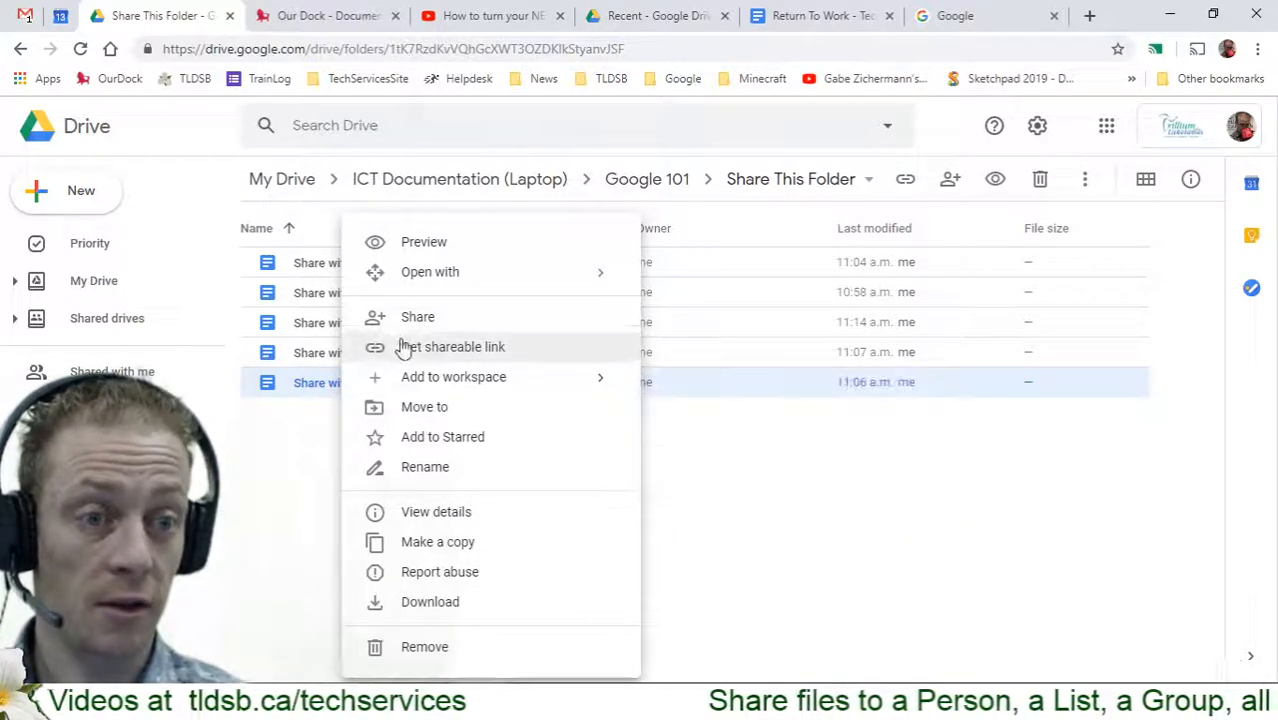
click(478, 360)
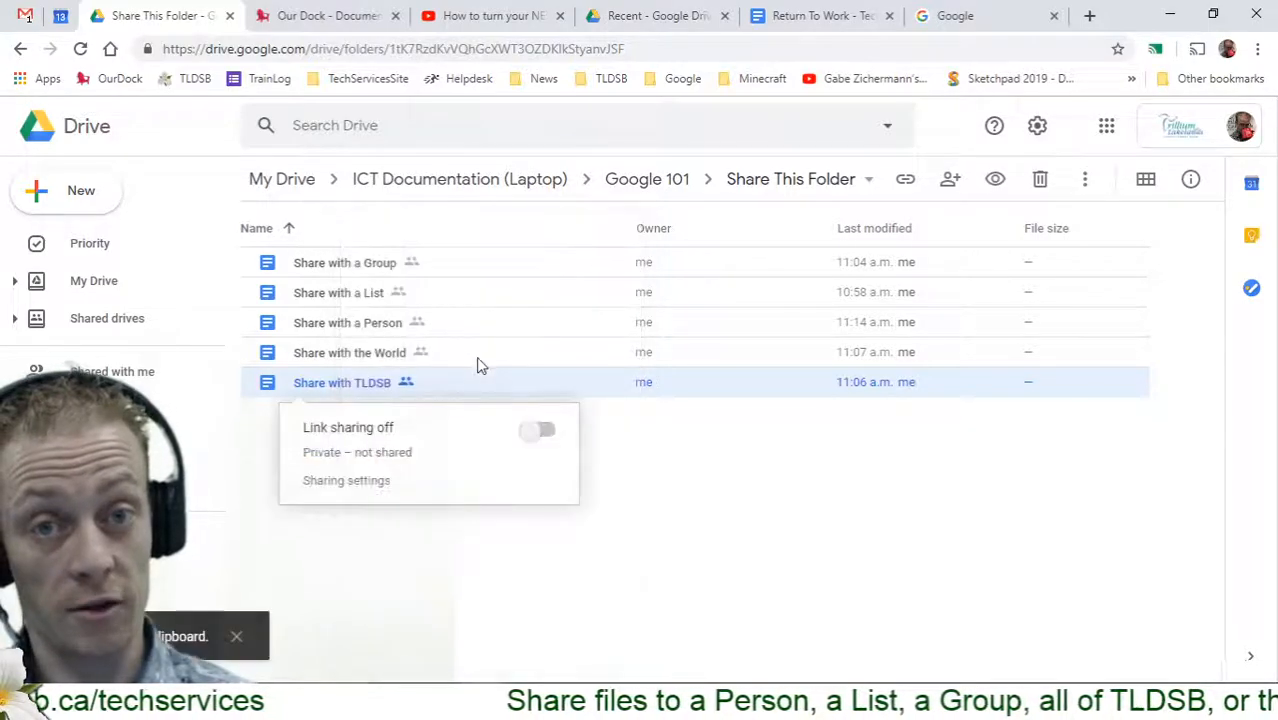
click(537, 430)
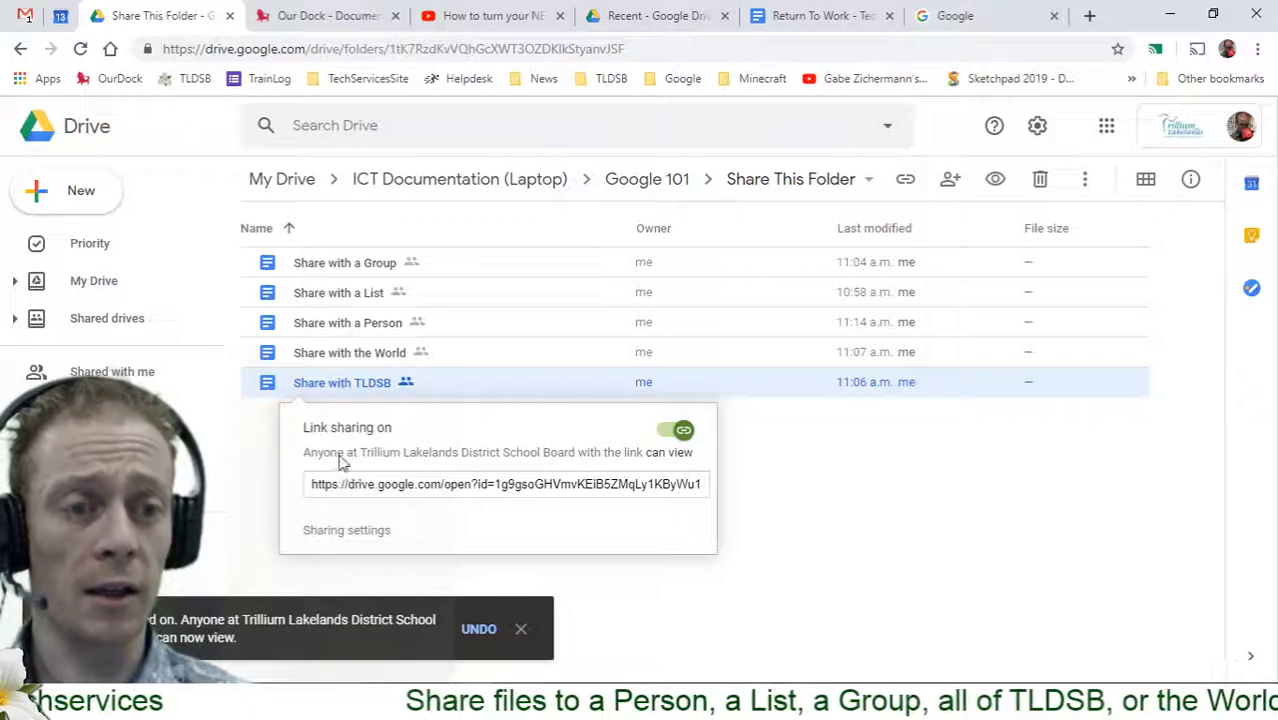
drag(318, 462, 540, 517)
click(540, 517)
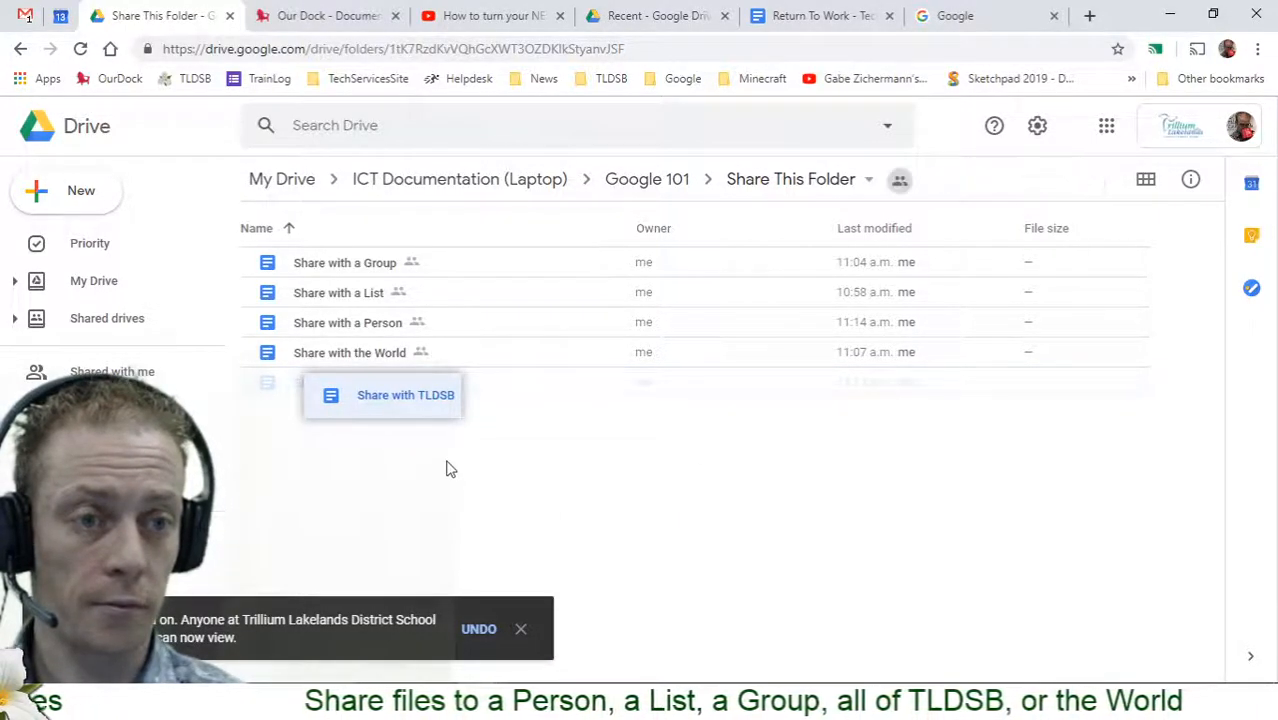
click(478, 630)
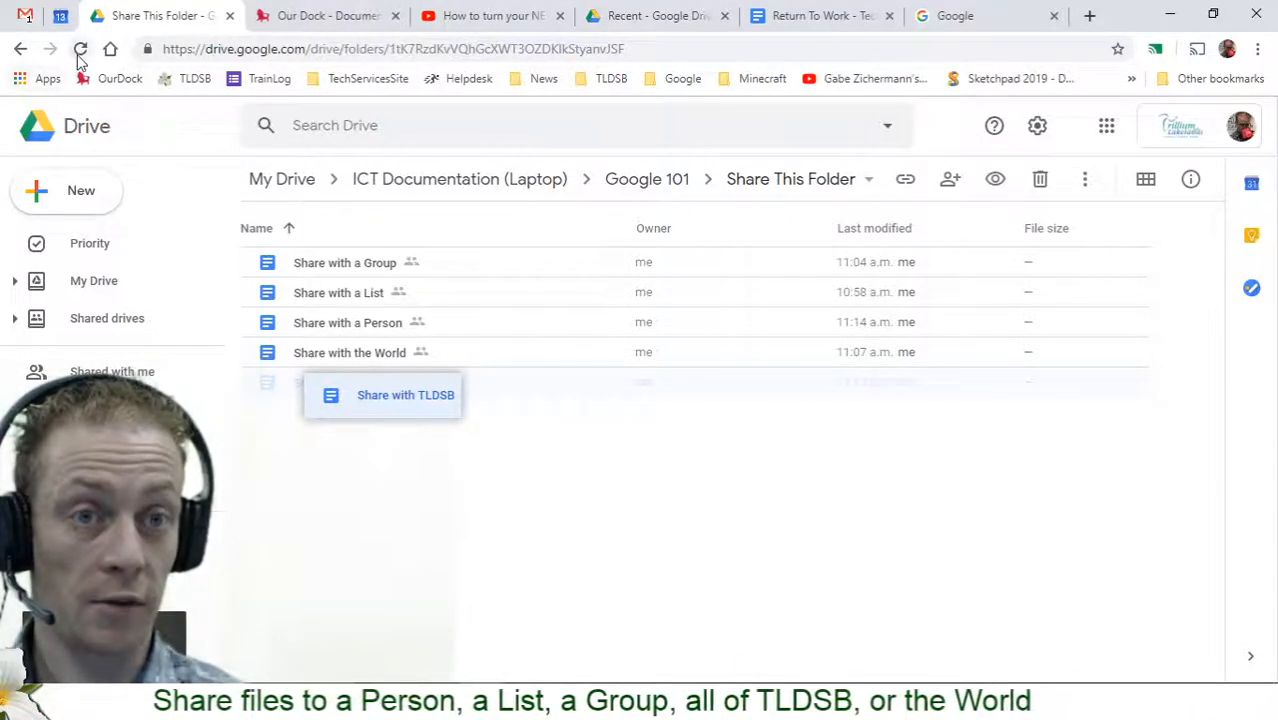
key(F5)
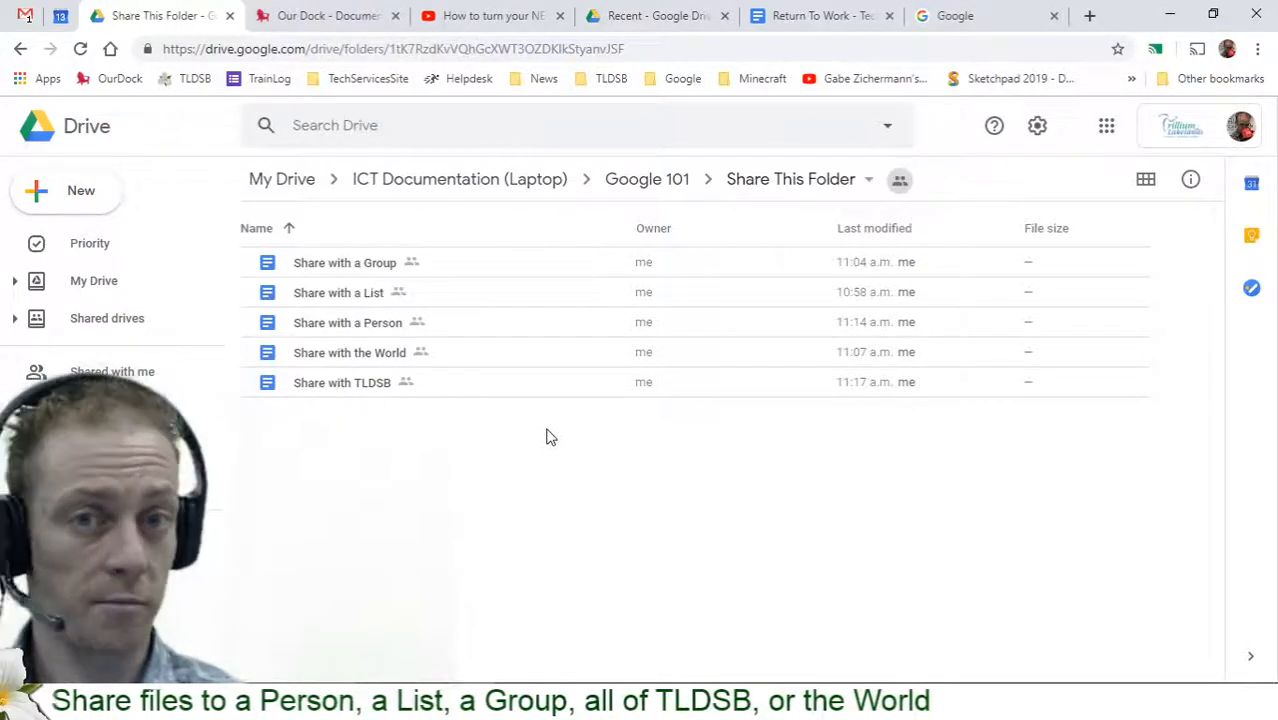
Turn on shareable-link sharing for Share with TLDSB and check its link status
right_click(378, 390)
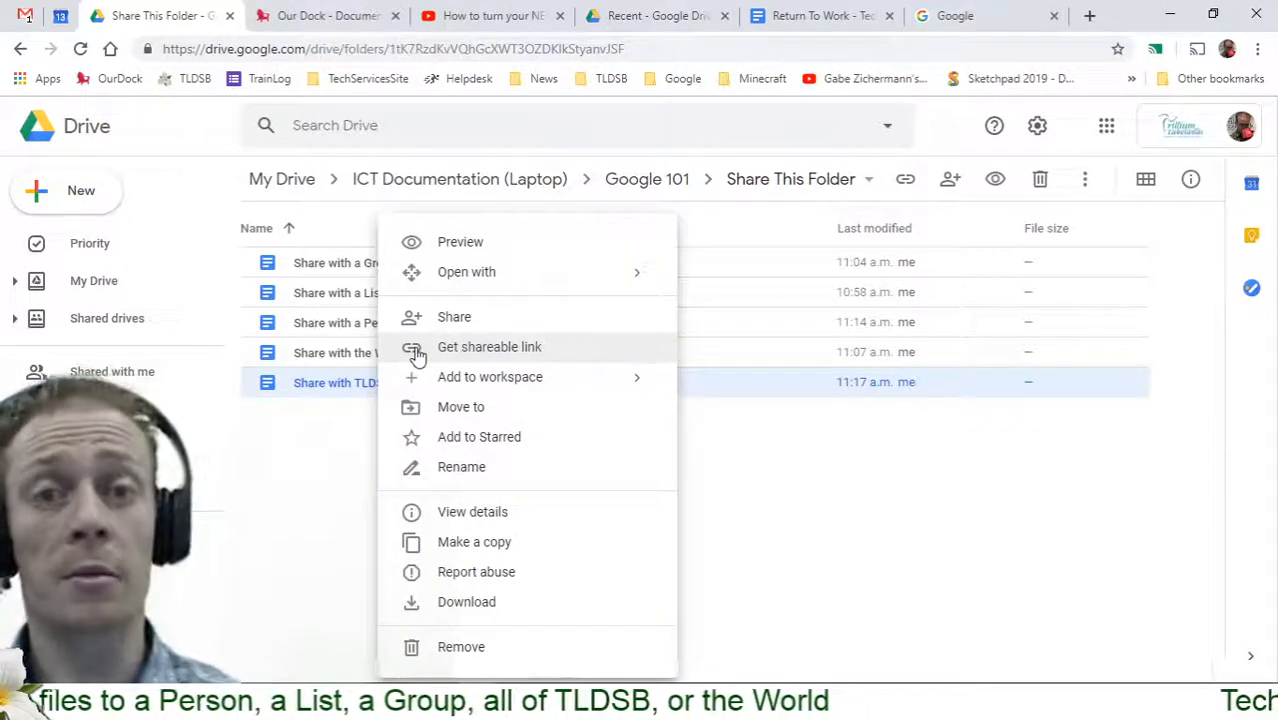
click(489, 347)
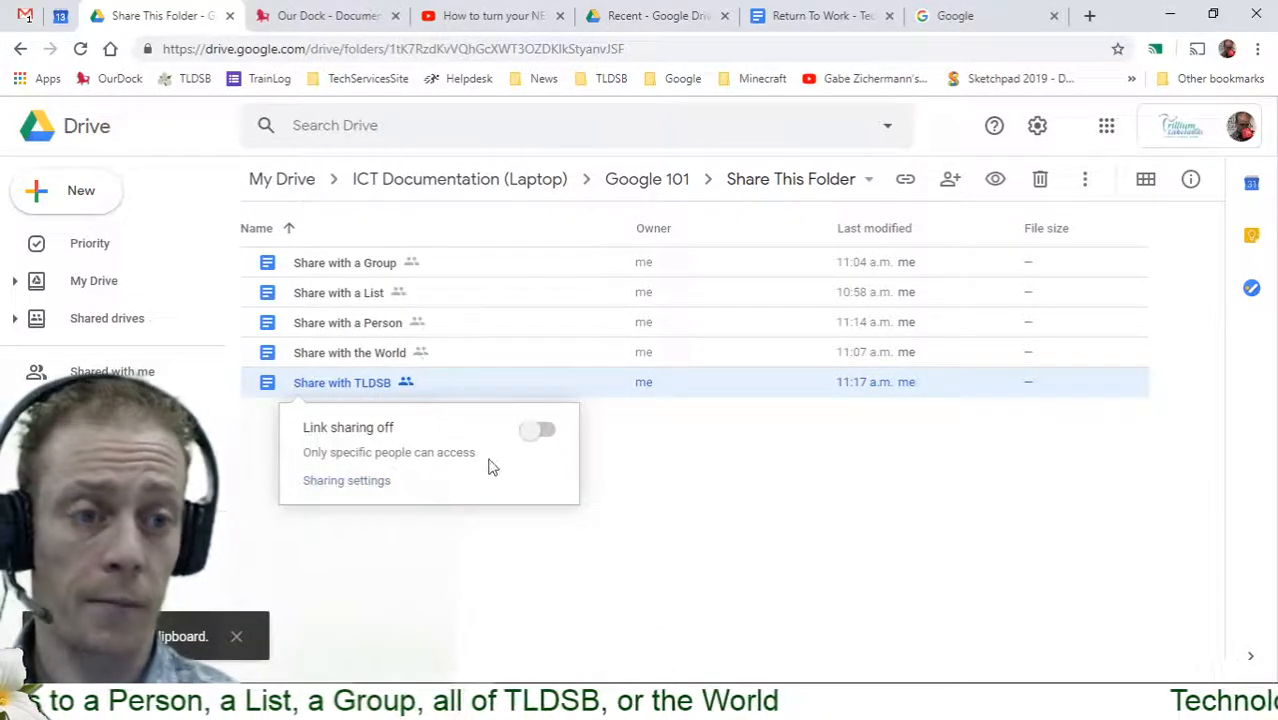
click(536, 431)
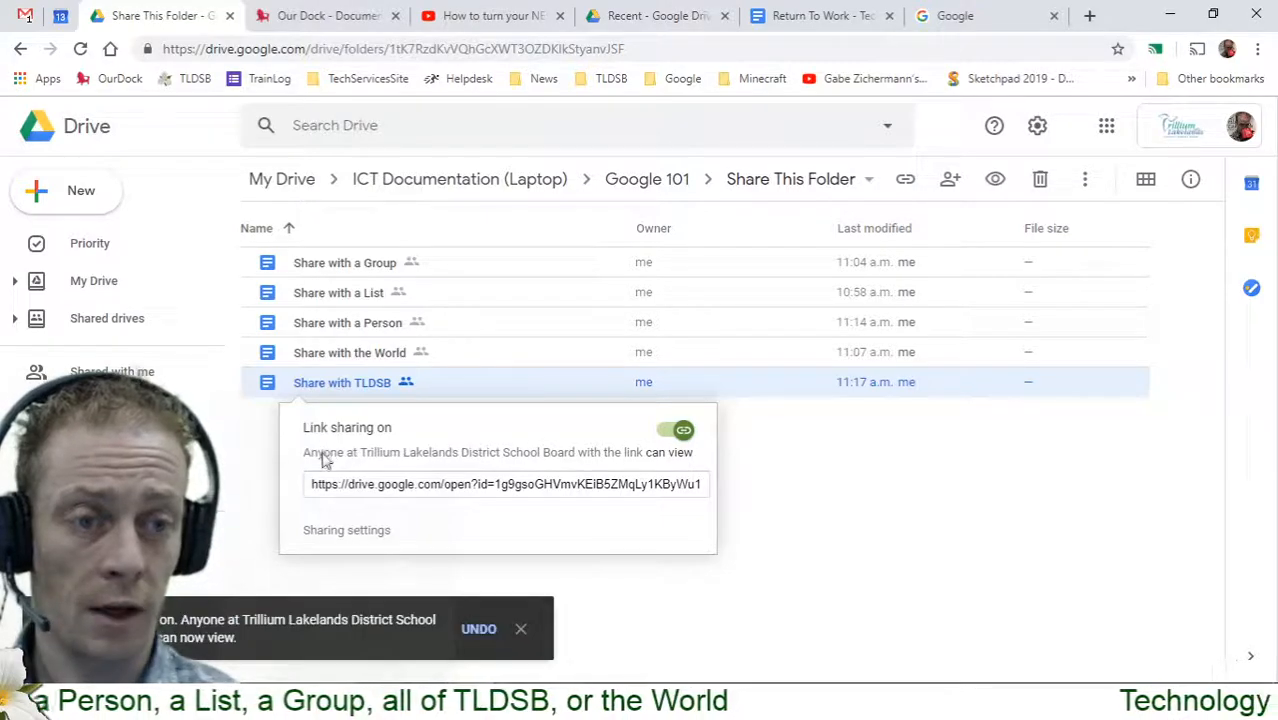
key(Escape)
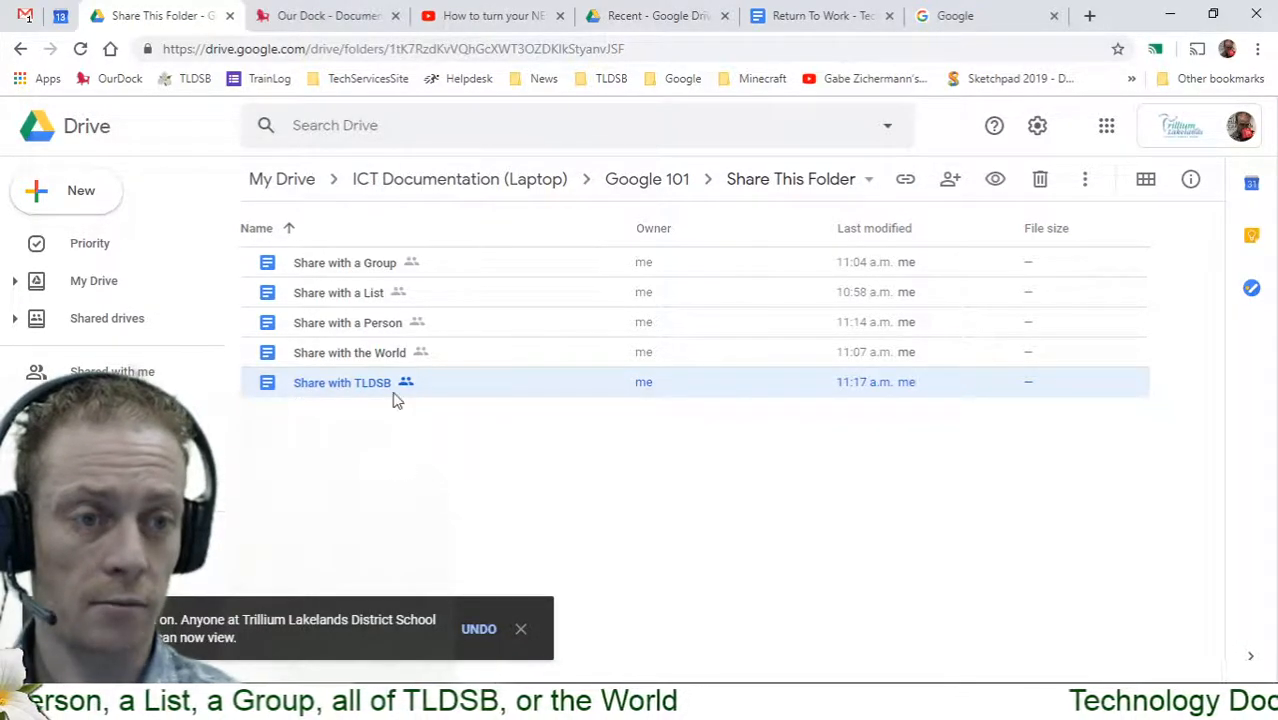
right_click(388, 390)
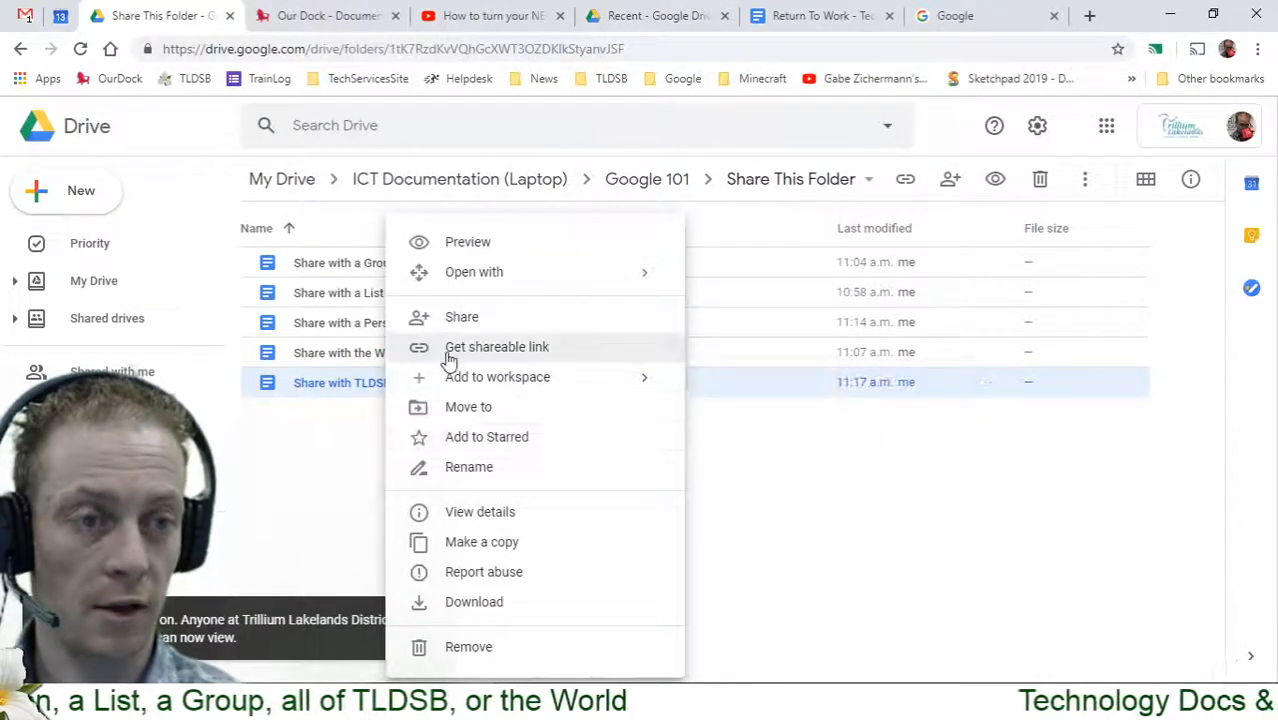
click(448, 350)
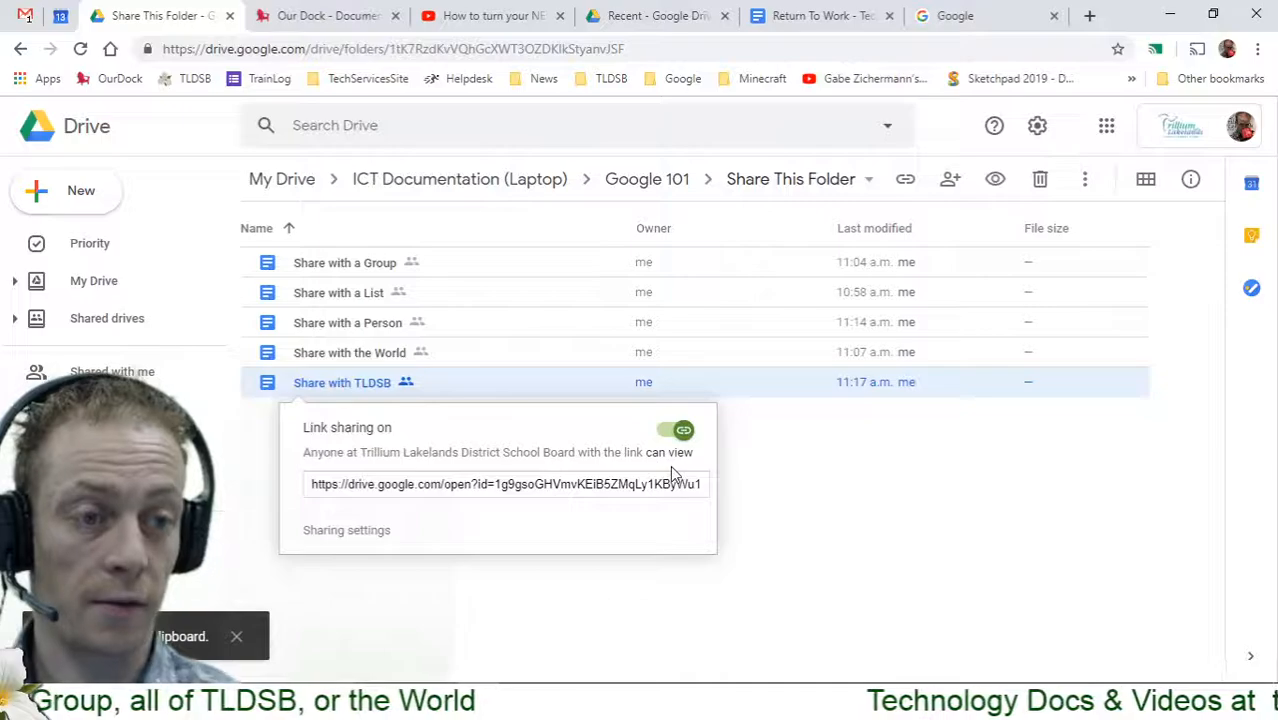
In full sharing settings, set Share with TLDSB's link access to 'can edit' and close
click(350, 531)
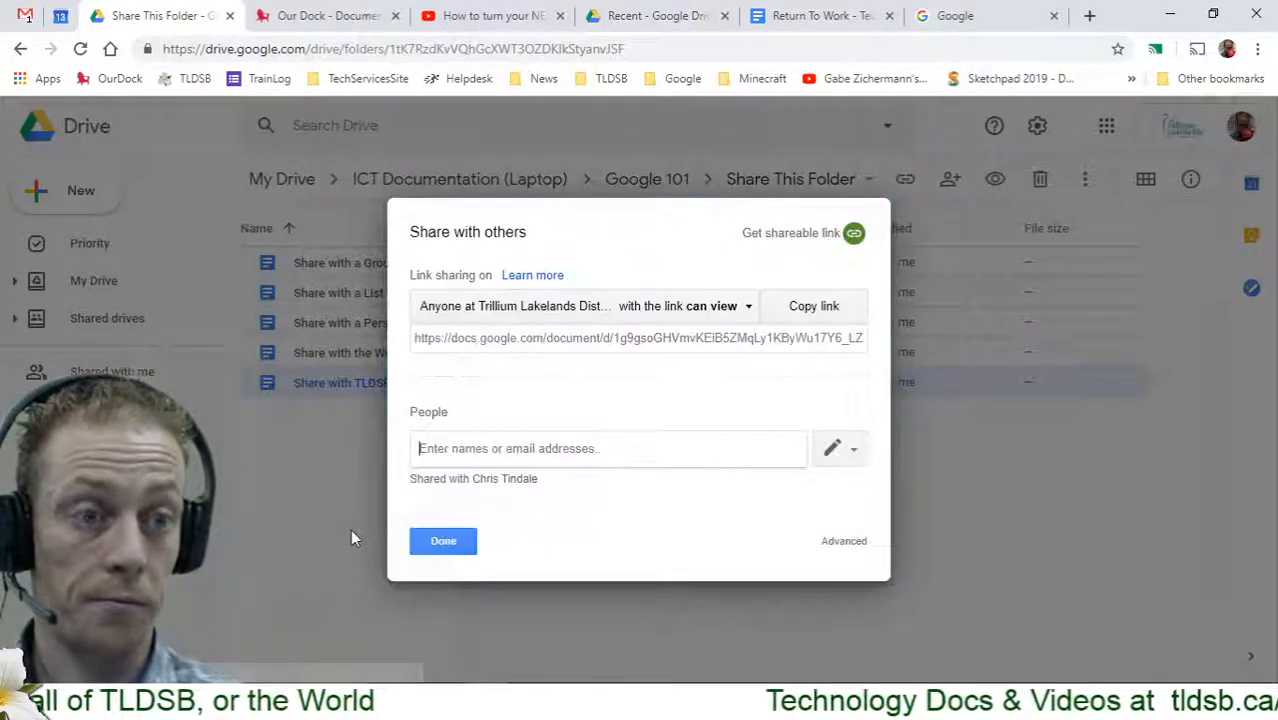
click(750, 310)
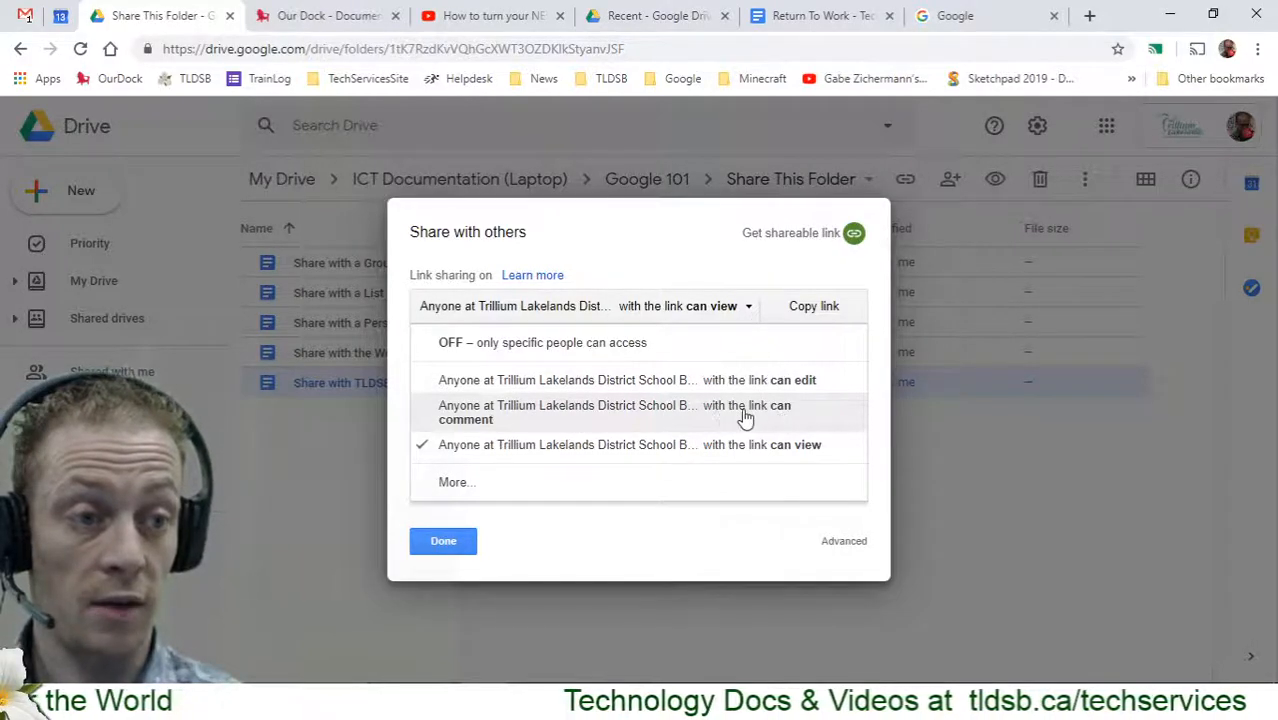
click(453, 424)
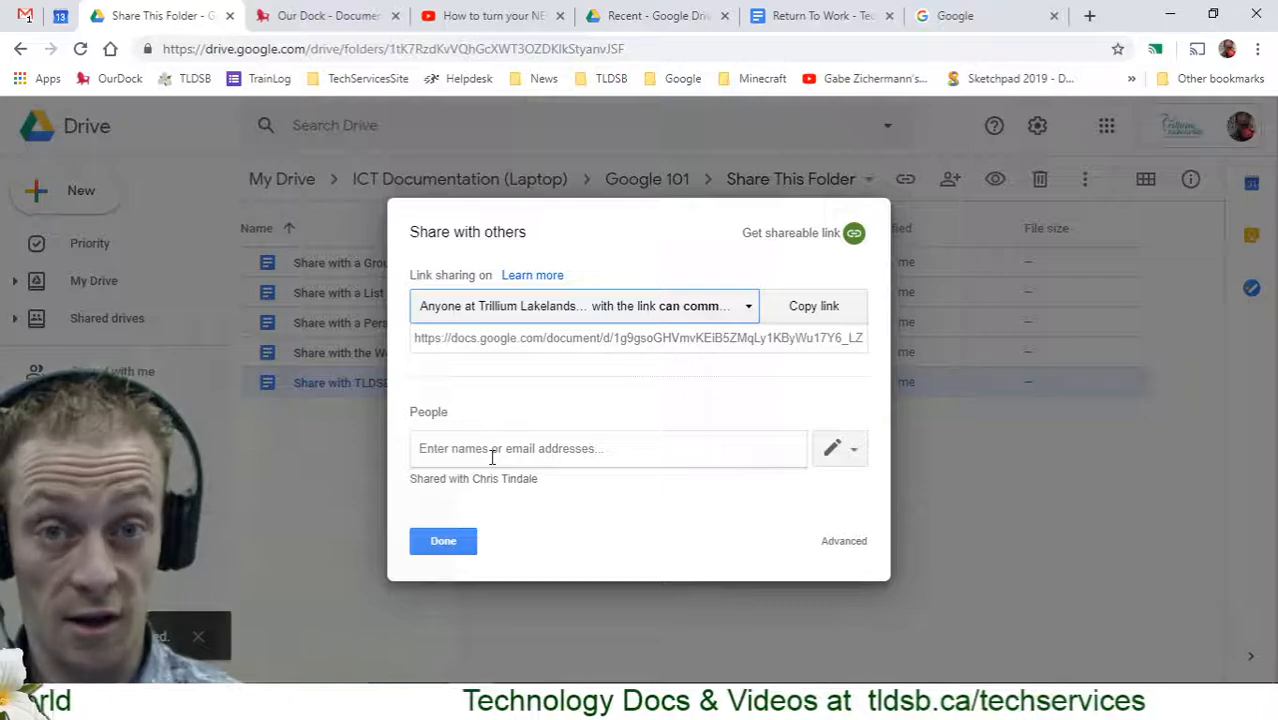
click(747, 312)
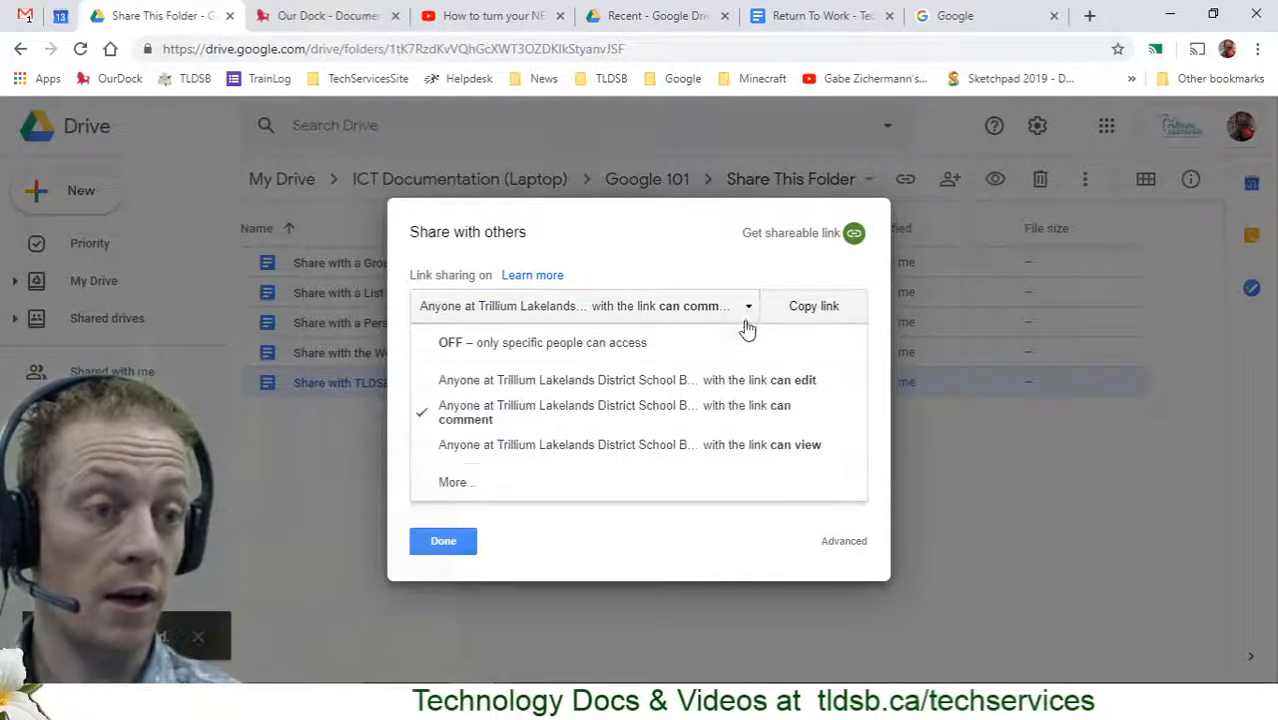
click(655, 382)
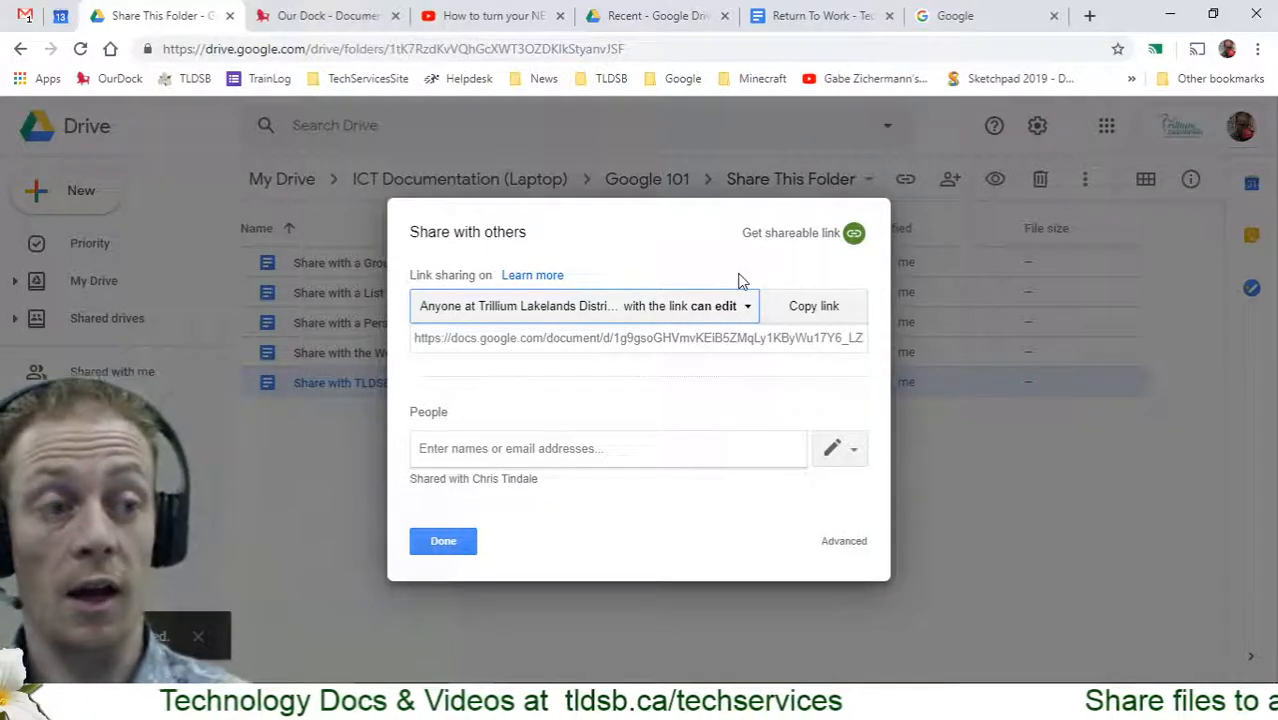
click(745, 306)
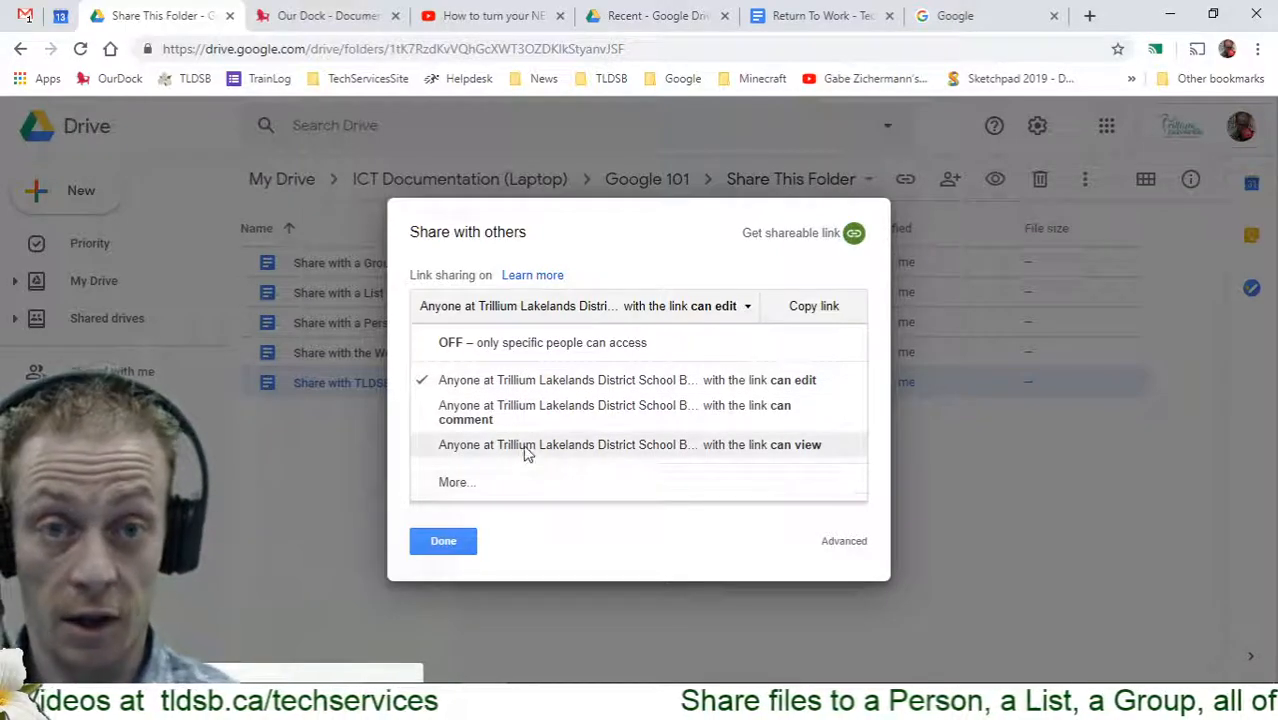
click(470, 540)
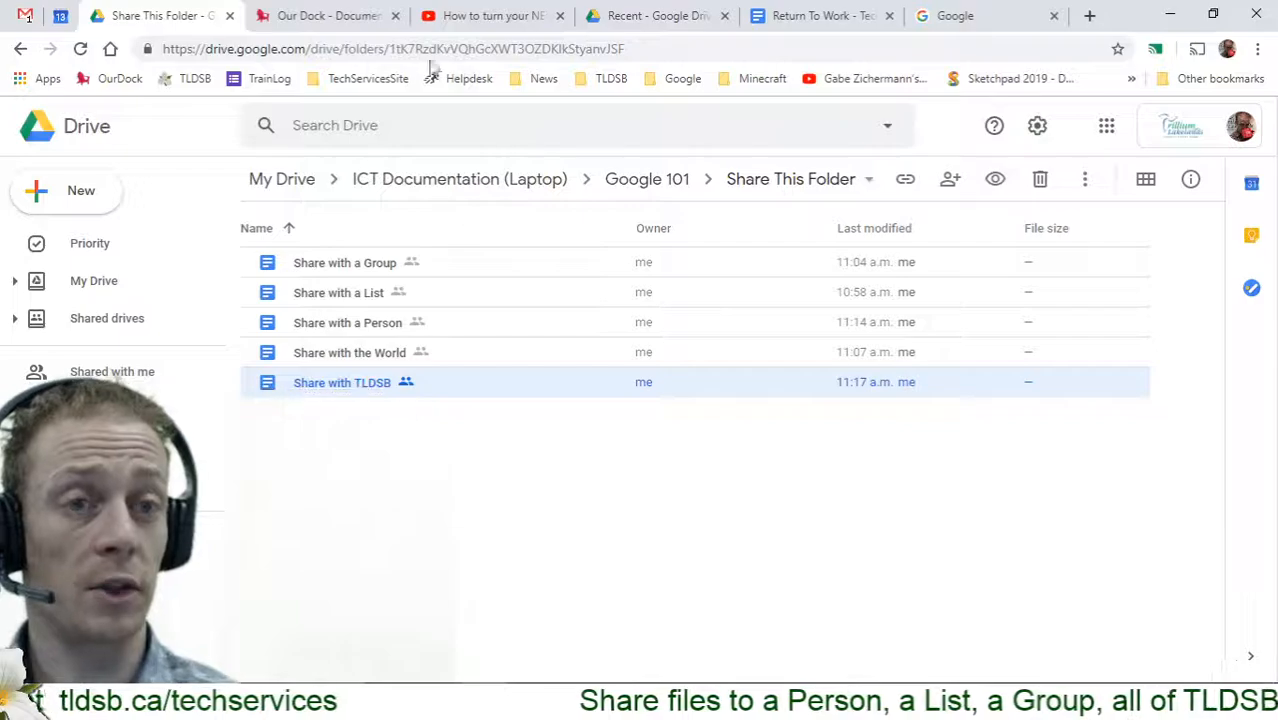
Turn on link sharing for Share with the World and open its More... link-sharing options
click(334, 132)
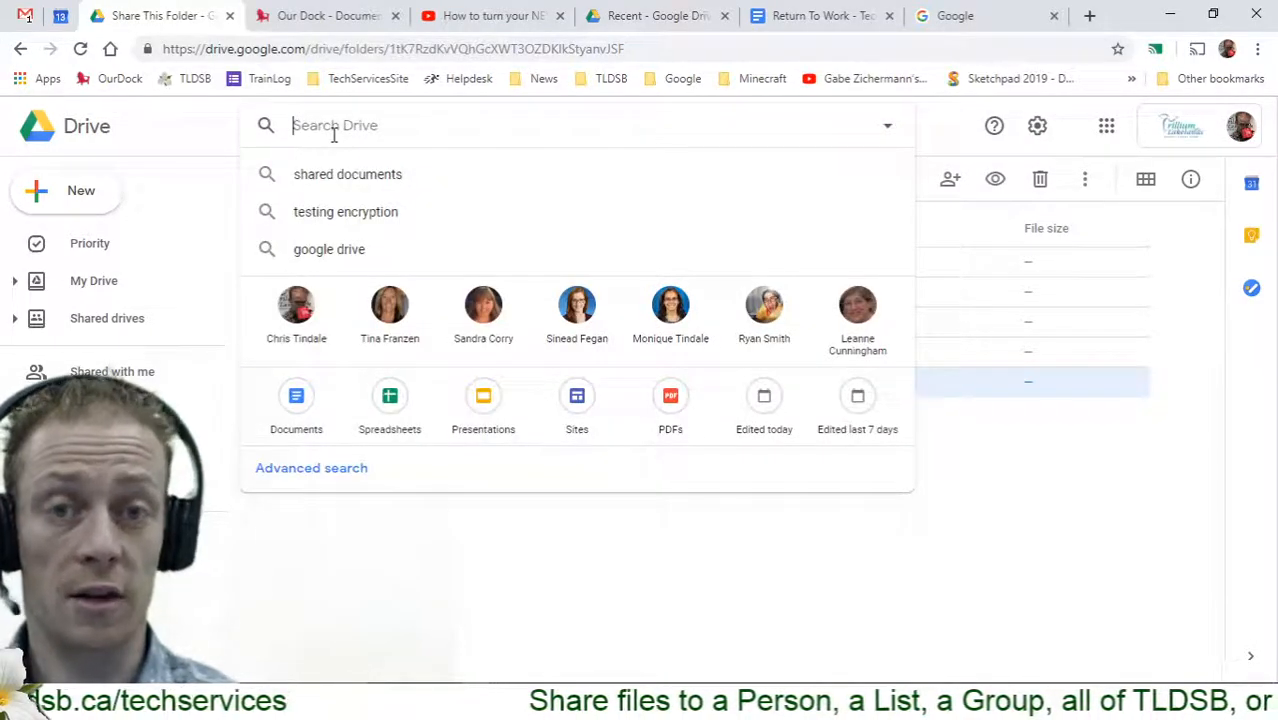
click(530, 572)
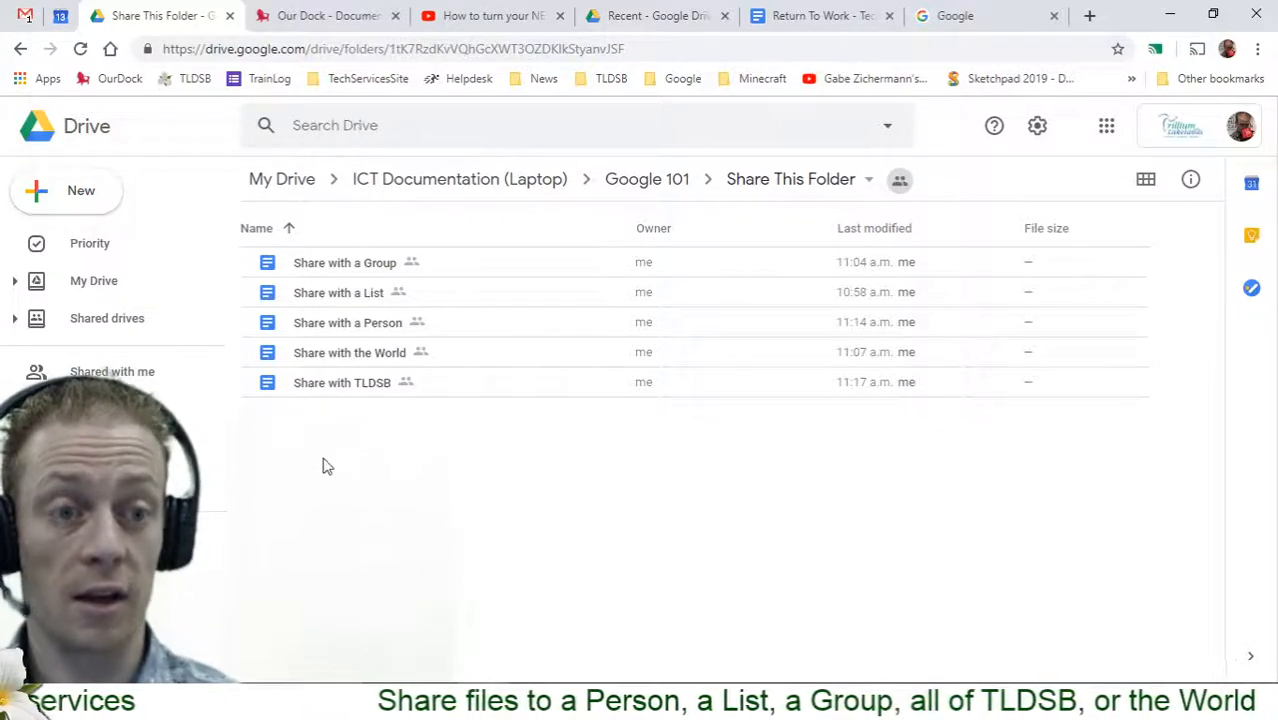
click(357, 352)
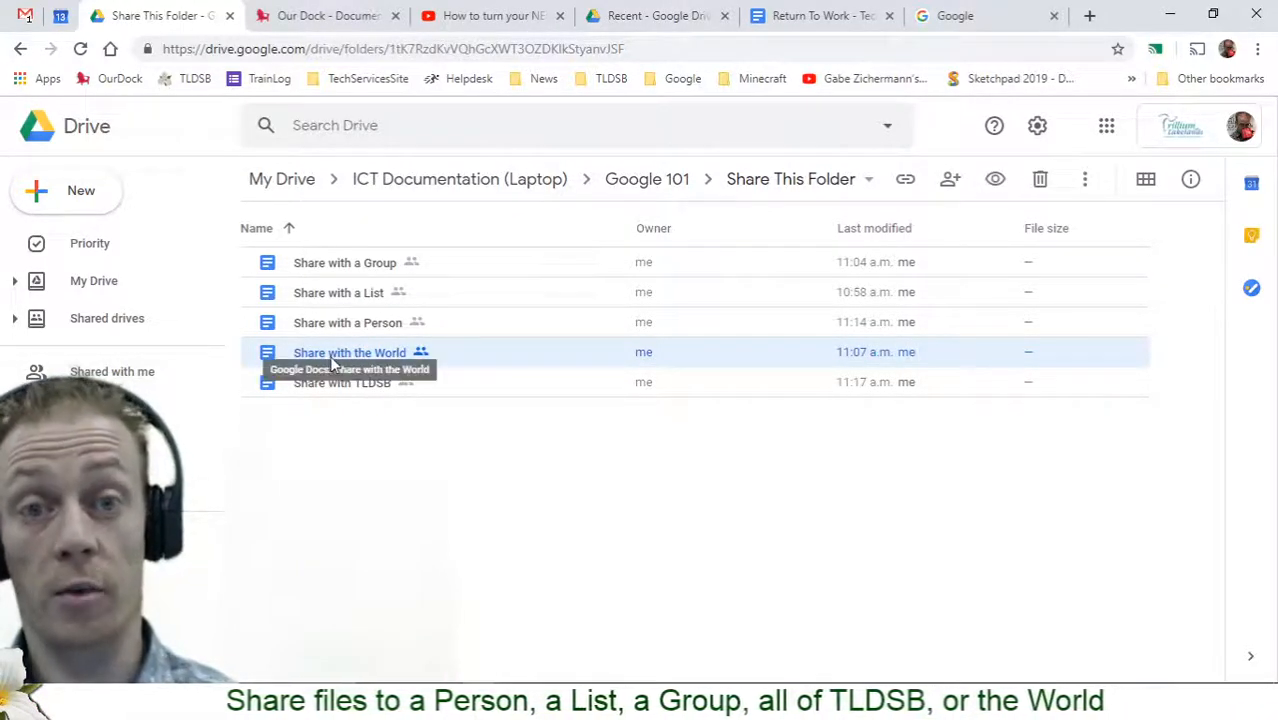
right_click(362, 364)
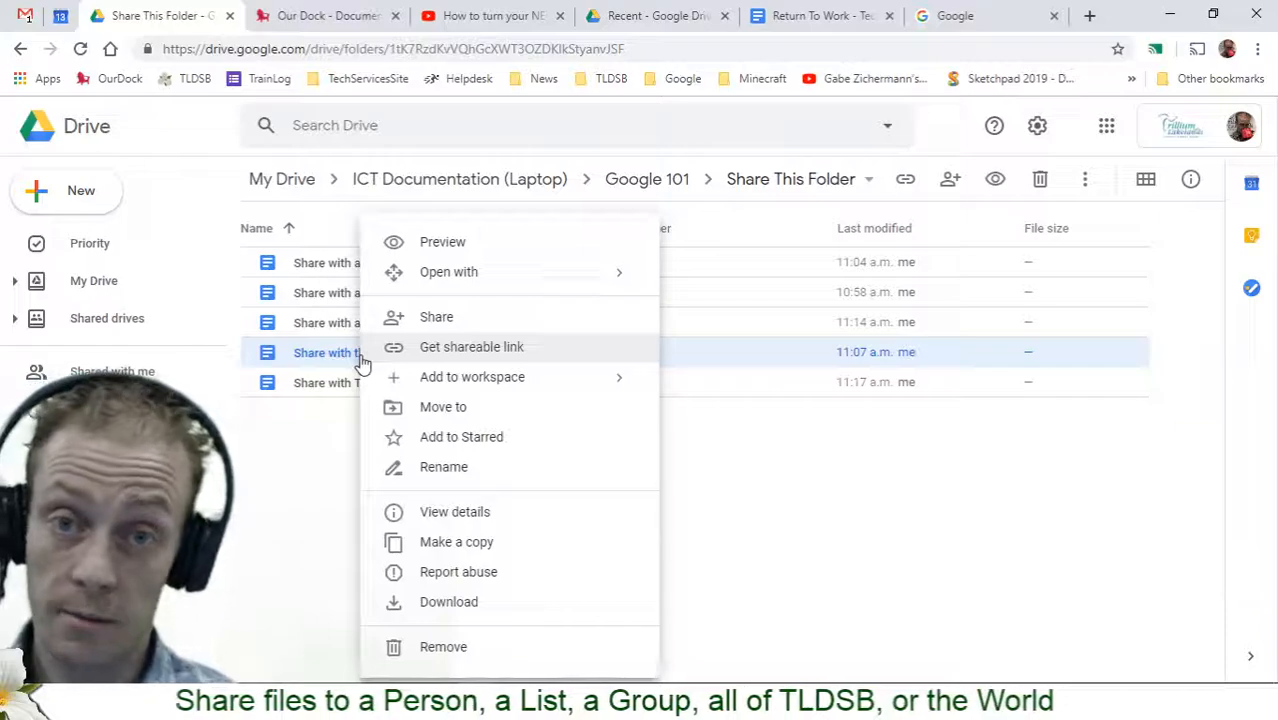
click(405, 318)
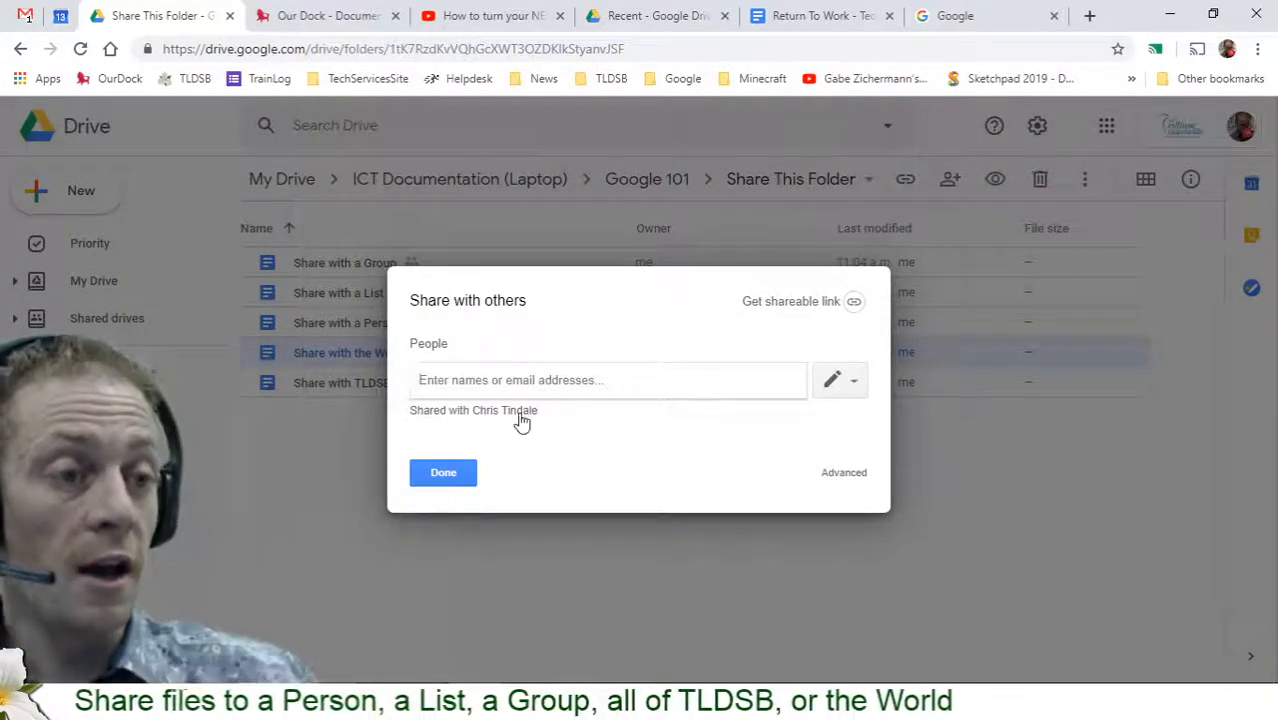
click(785, 303)
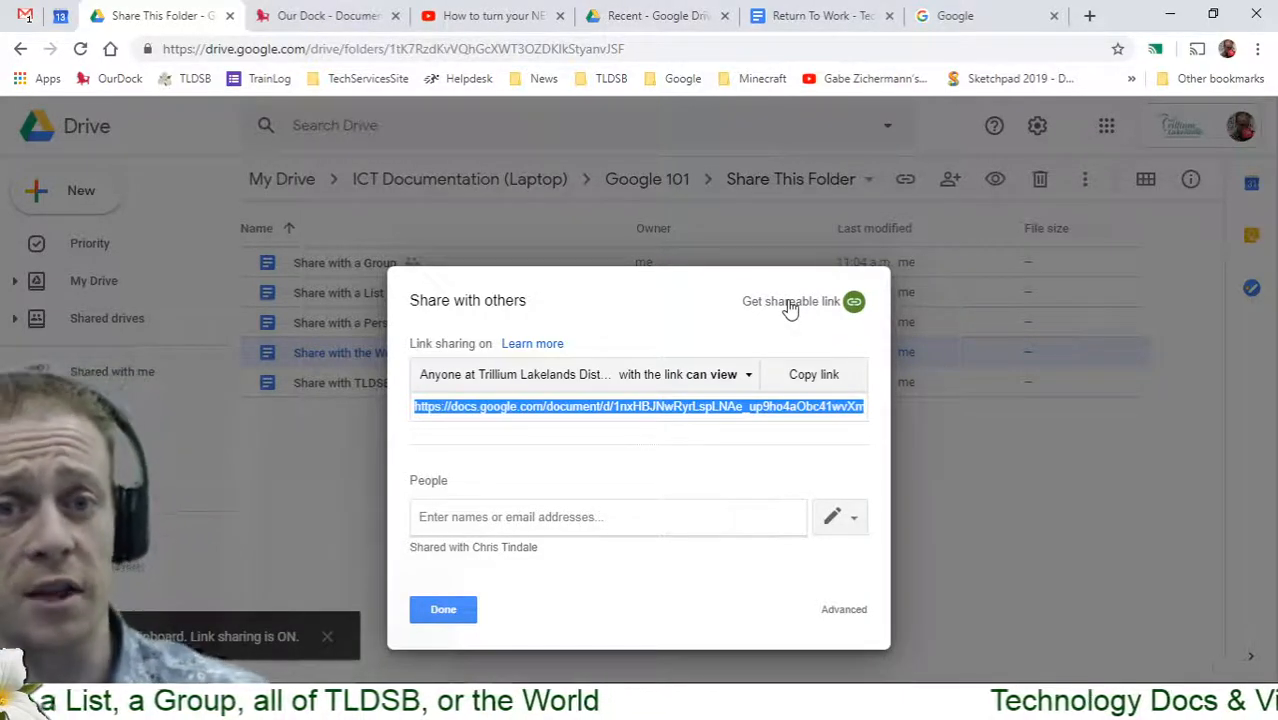
click(731, 378)
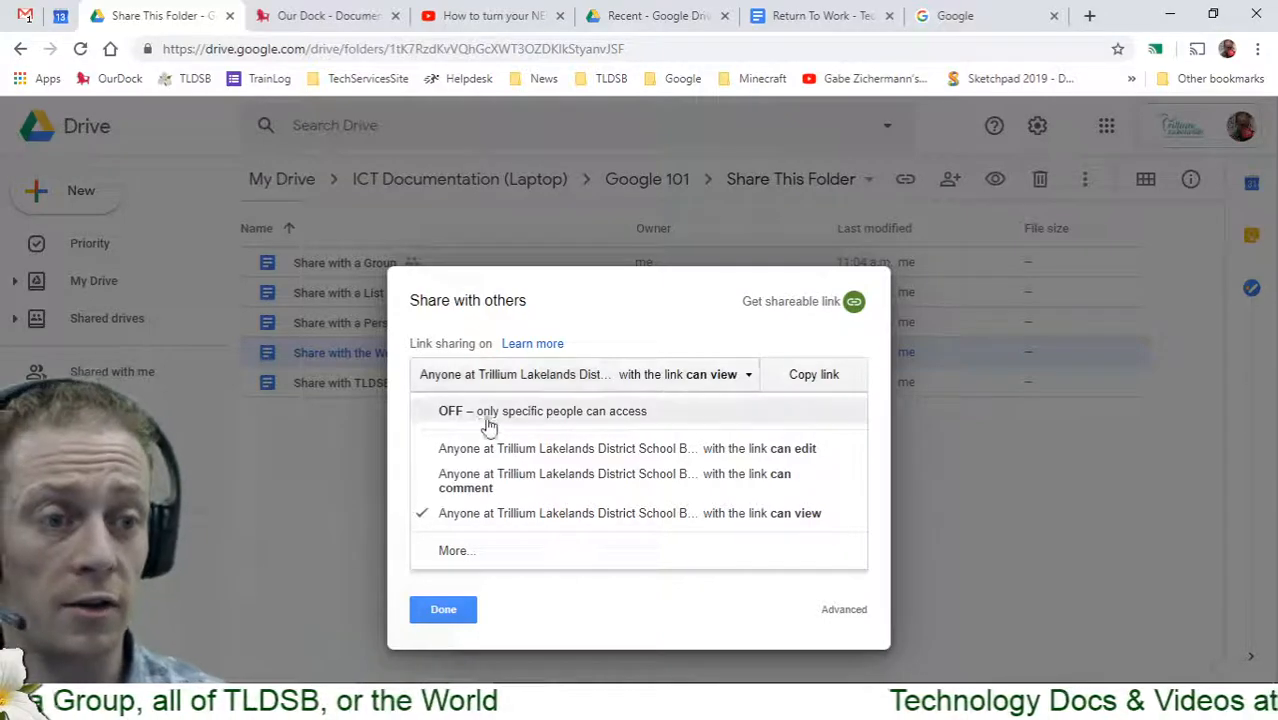
click(455, 552)
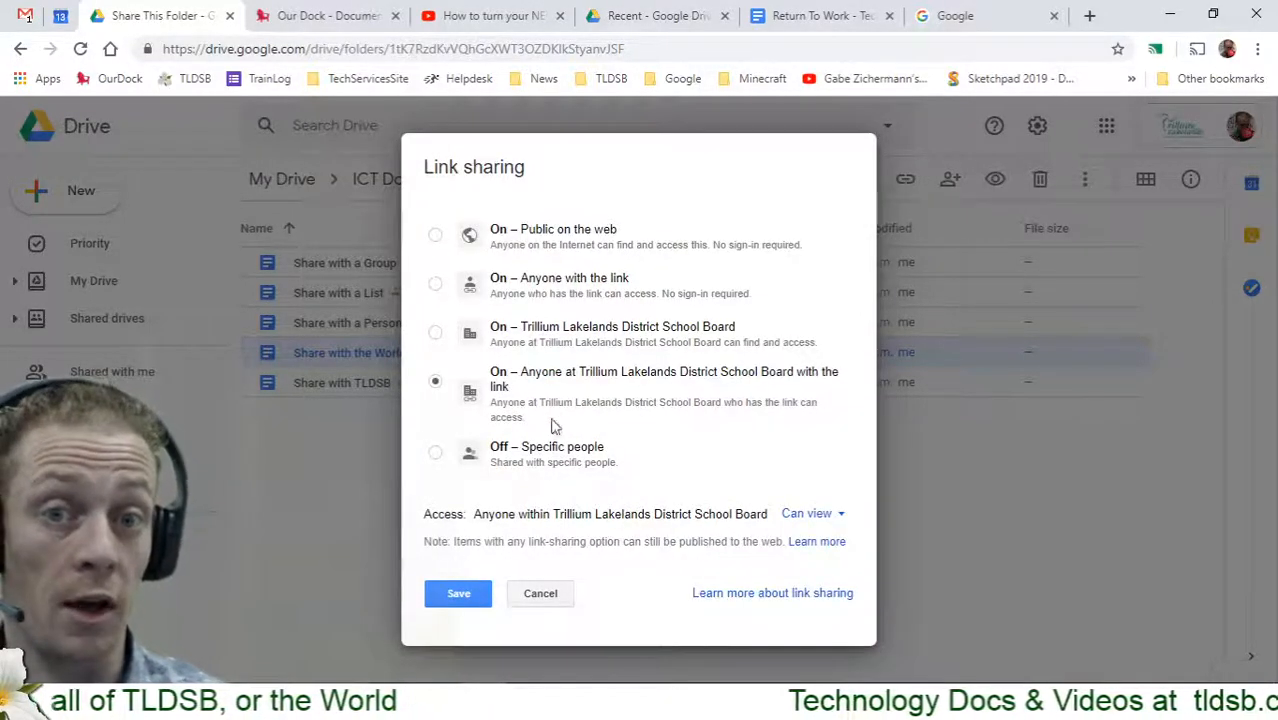
Set 'Share with the World' link sharing to On – Anyone with the link, Can view, and save
click(435, 235)
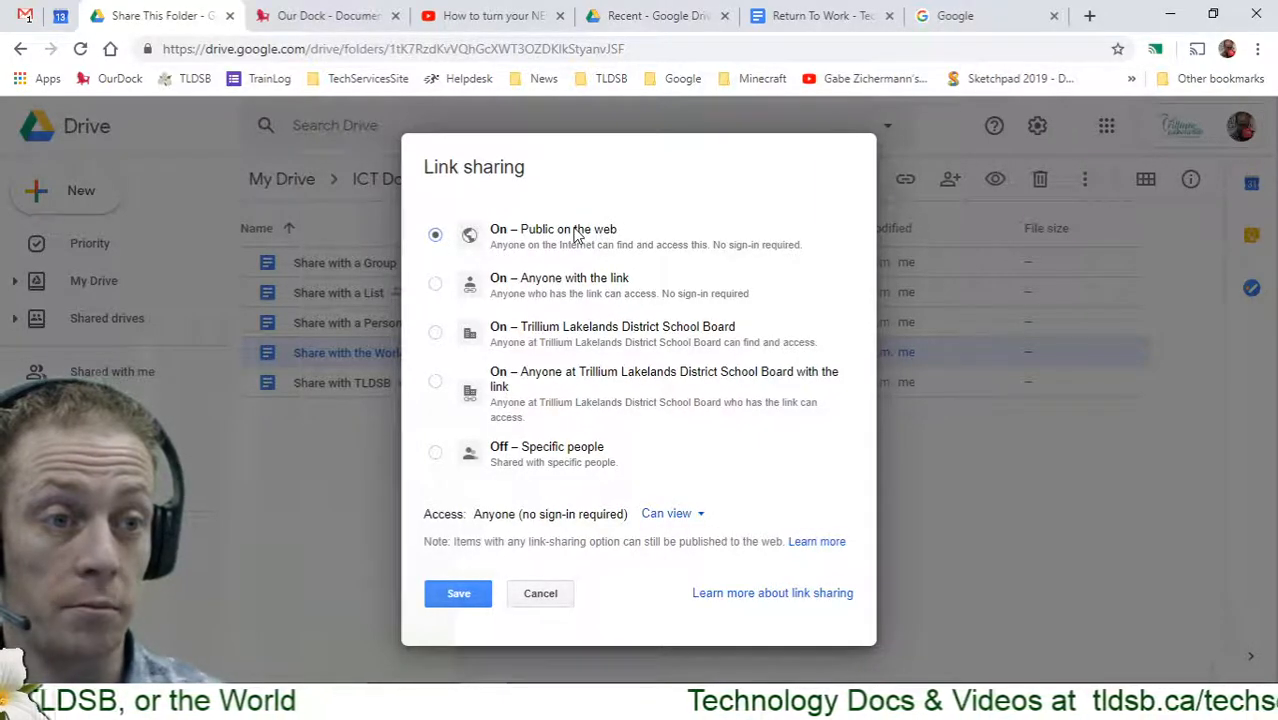
click(592, 288)
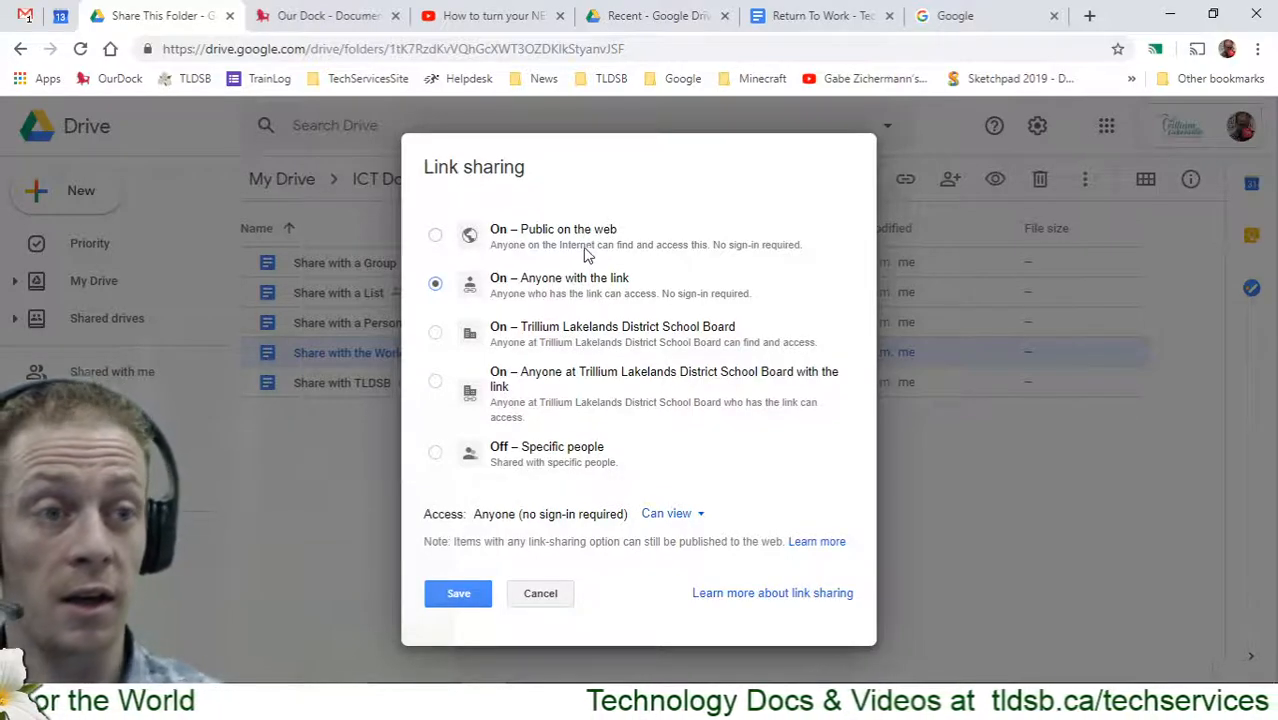
click(515, 244)
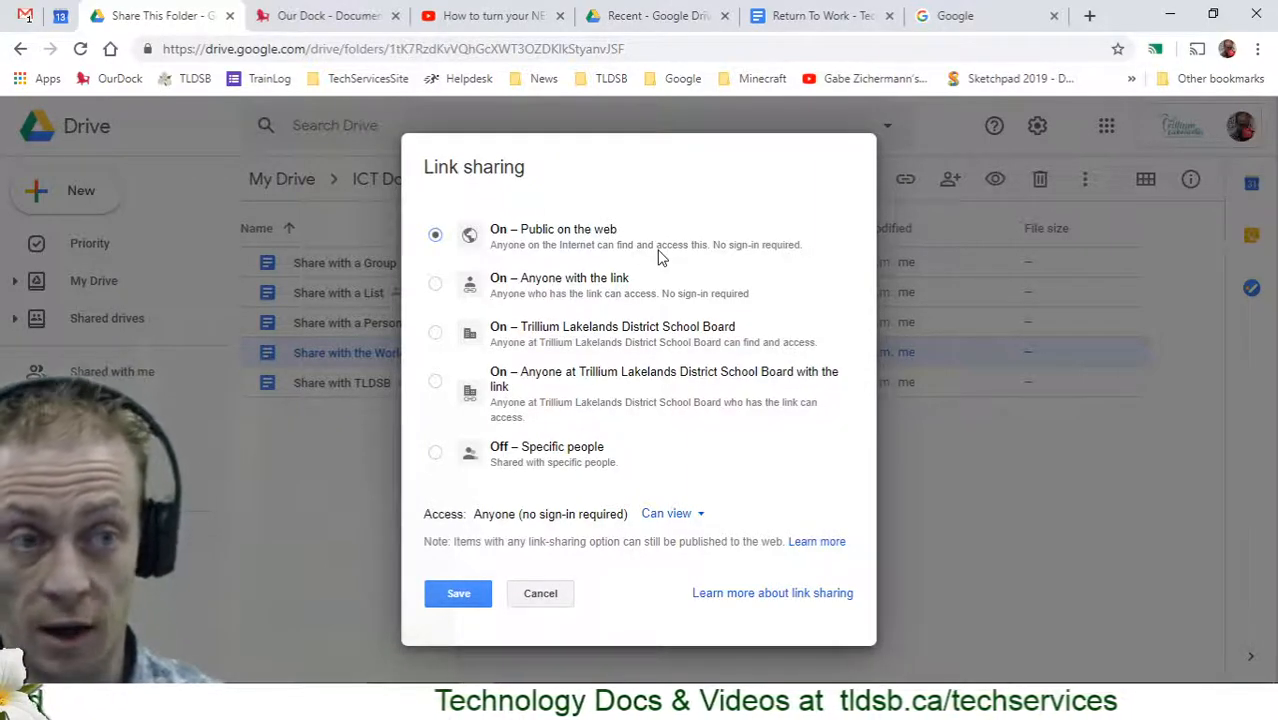
click(436, 285)
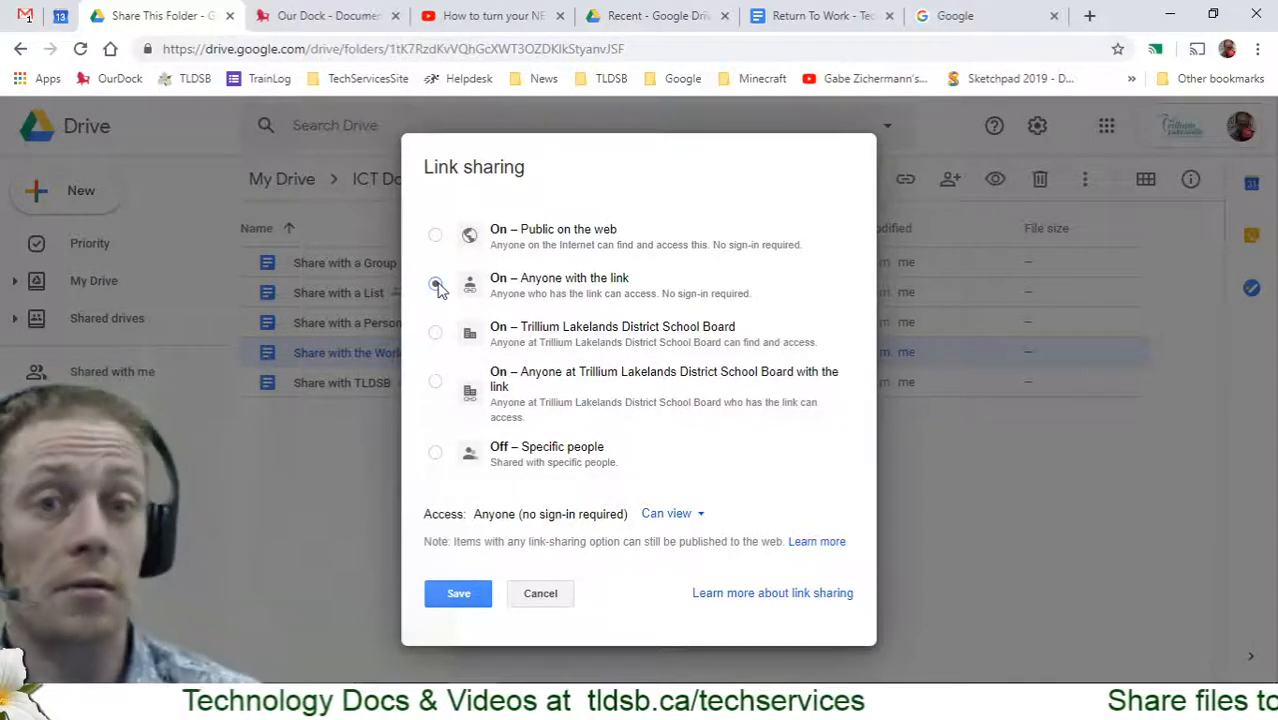
click(436, 285)
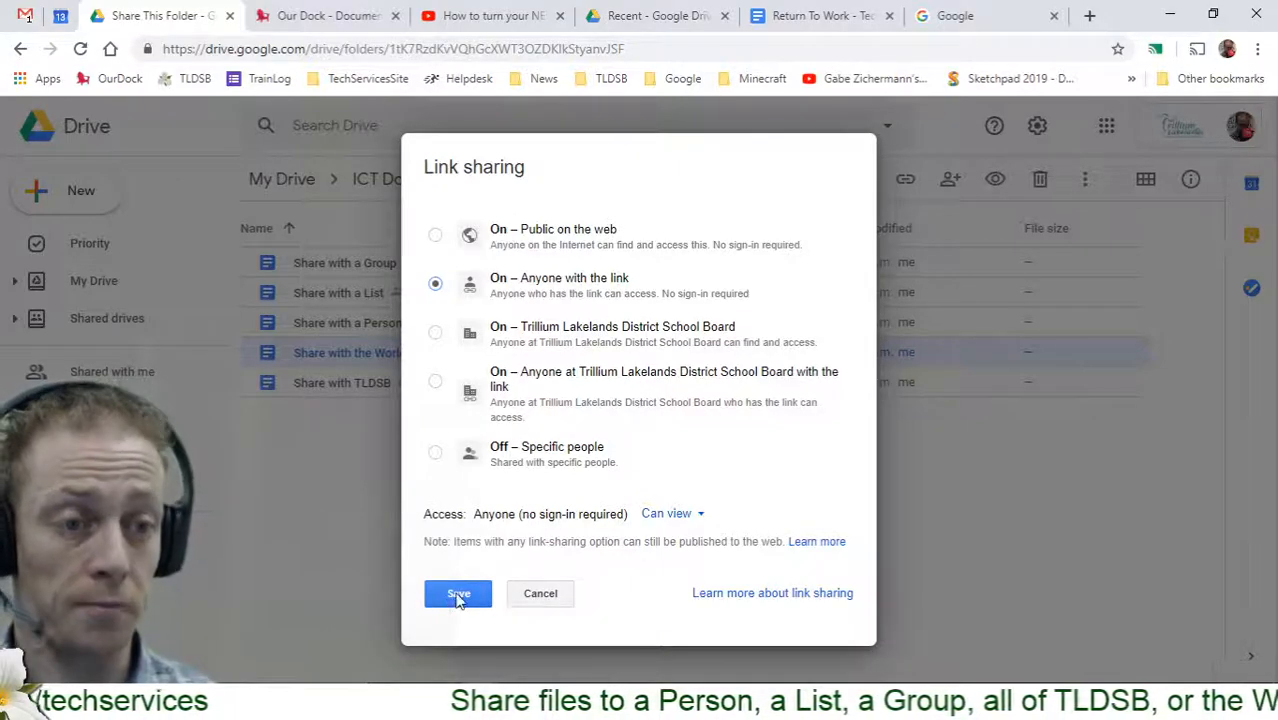
click(683, 519)
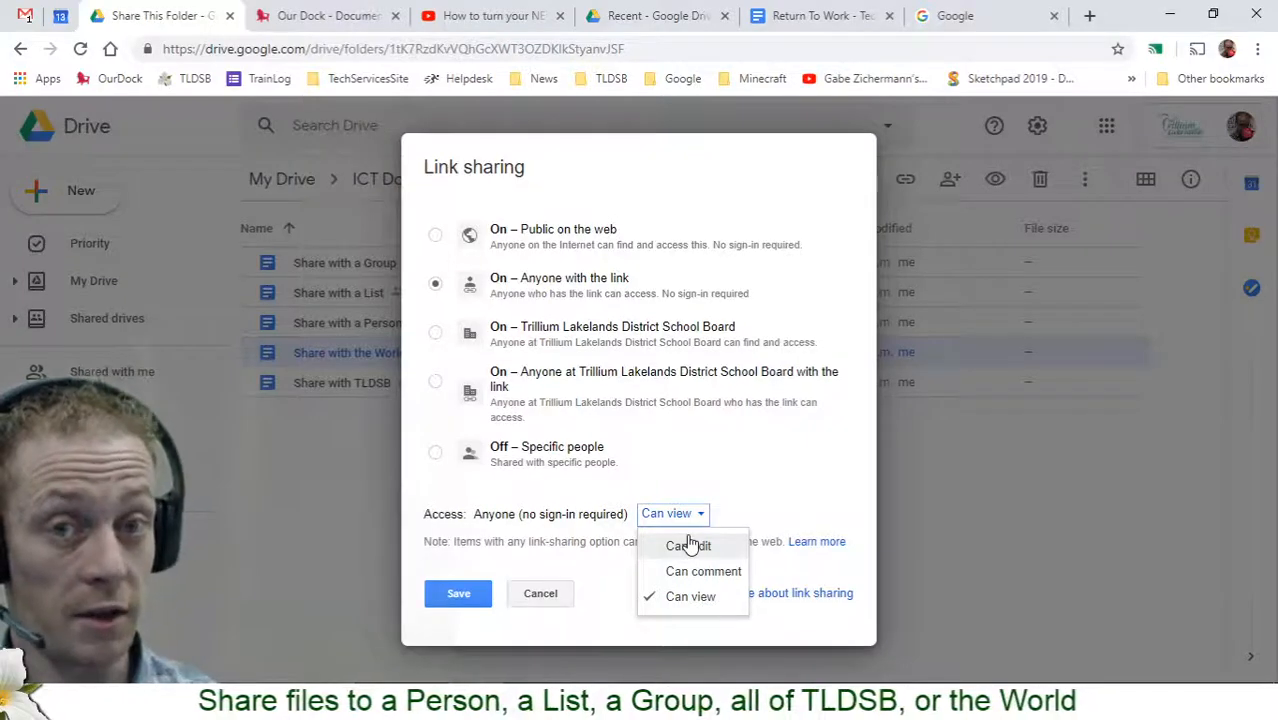
click(456, 593)
click(446, 549)
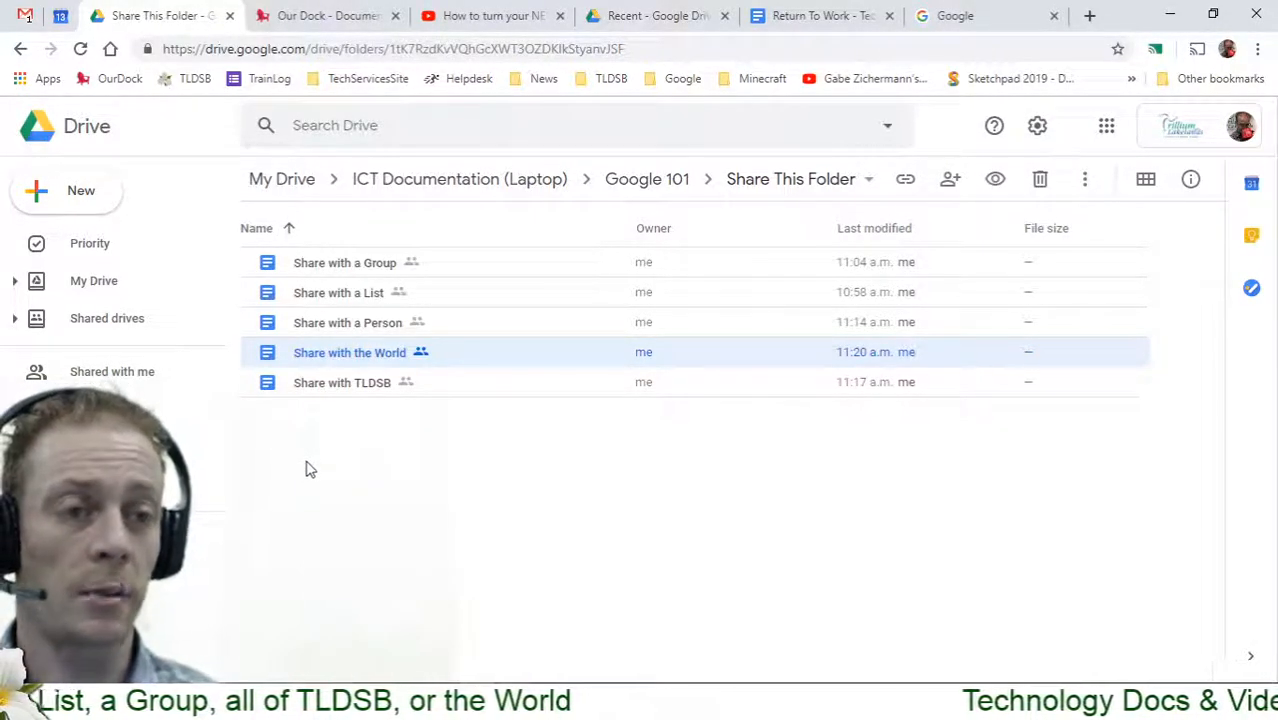
Turn on TLDSB link sharing for 'Share with a Group', then select 'Share with a Person'
right_click(358, 268)
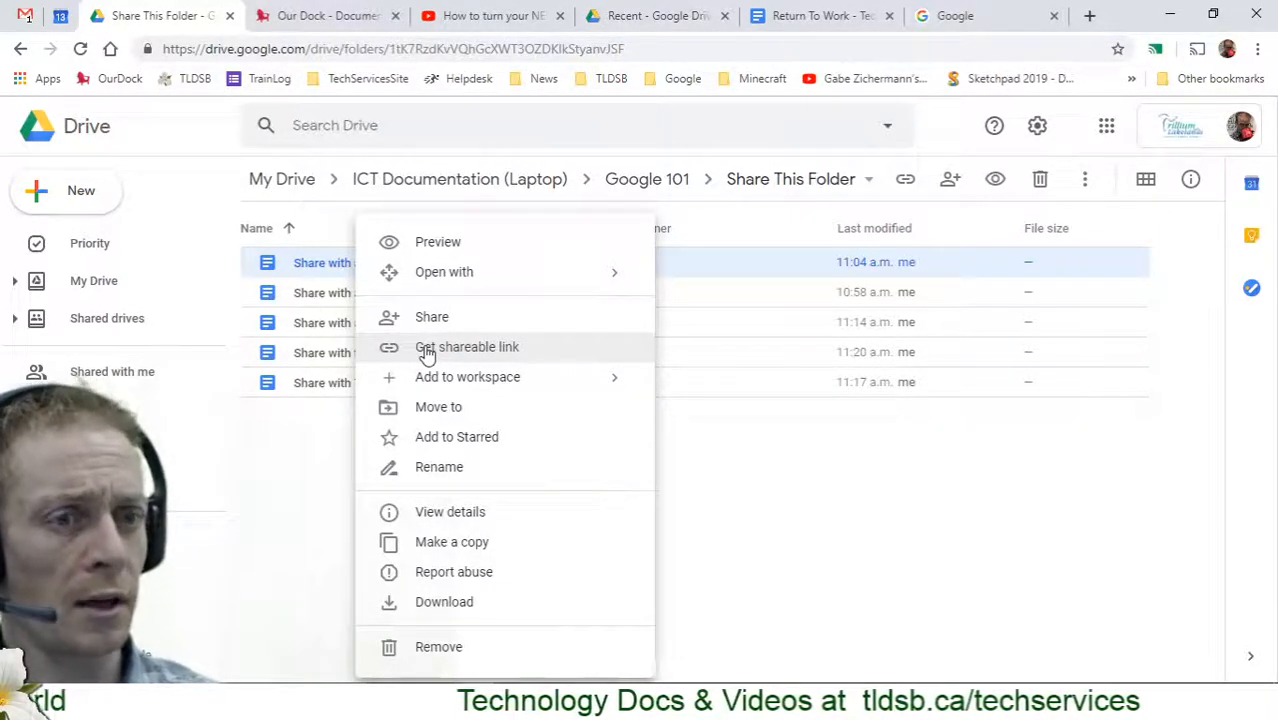
click(427, 350)
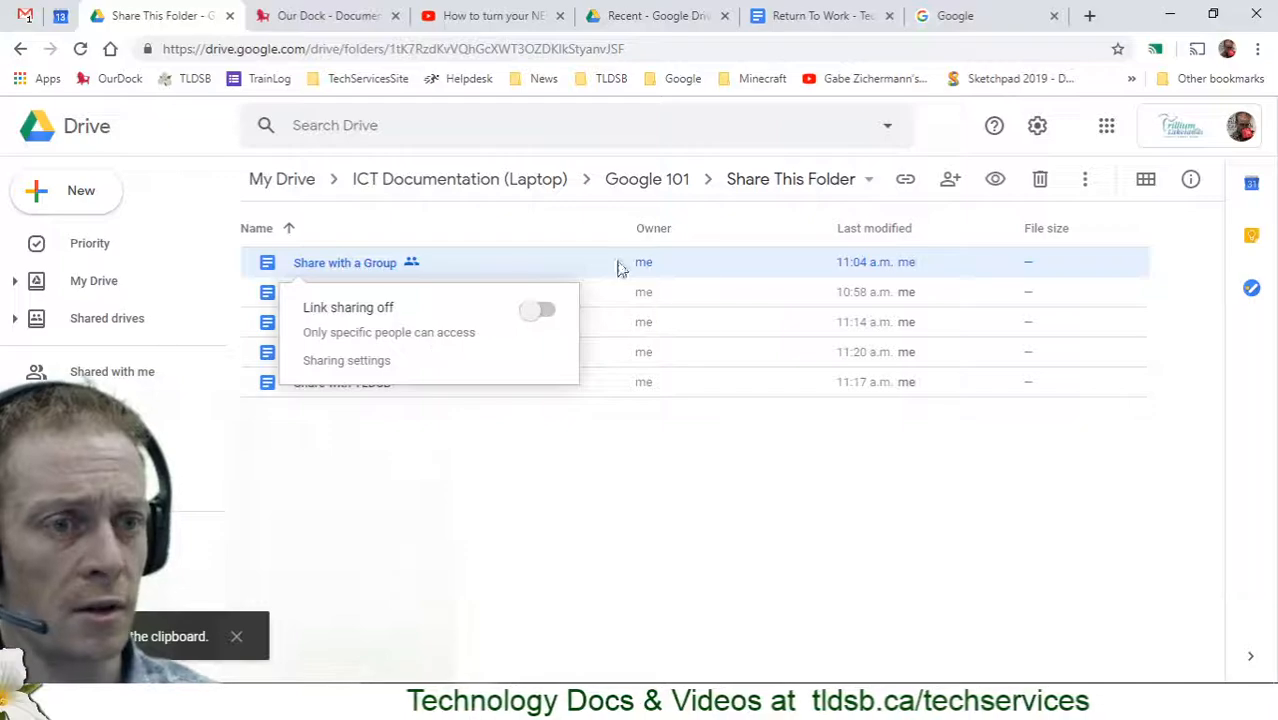
click(538, 311)
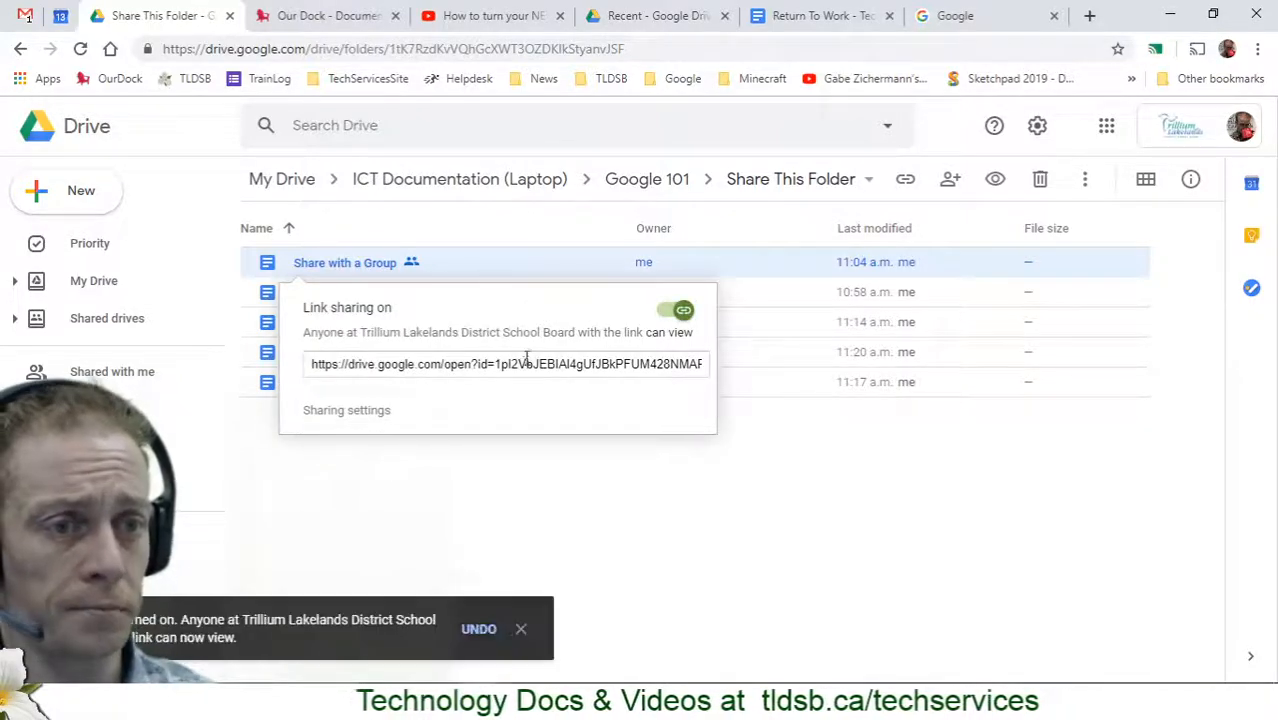
key(Escape)
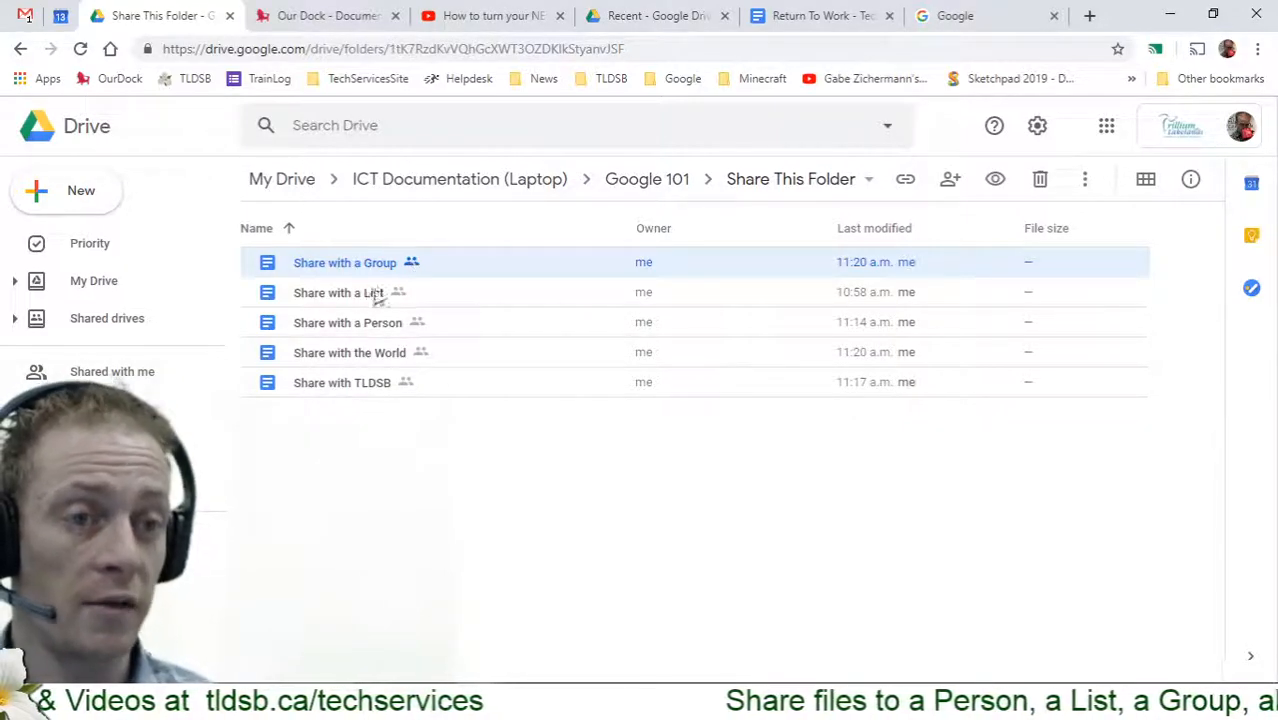
click(367, 330)
Open 'Share with a Person' in Google Docs and bring up its advanced sharing settings
double_click(367, 330)
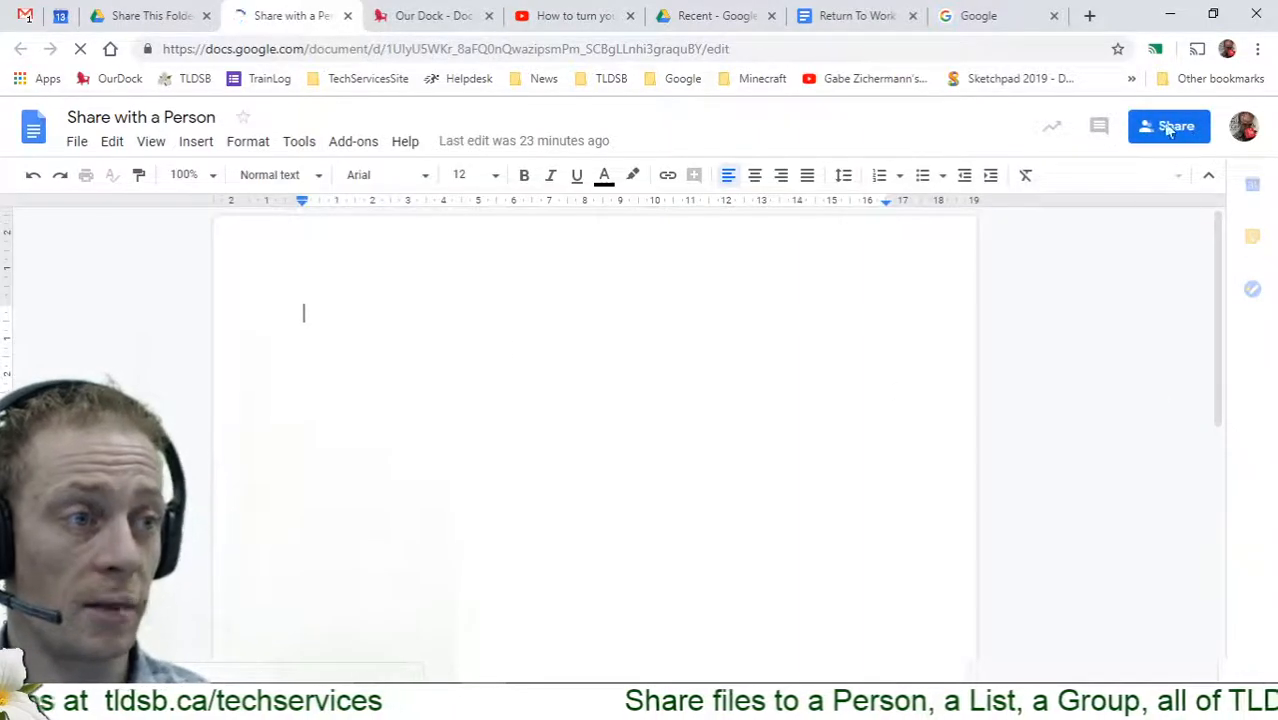
click(1163, 128)
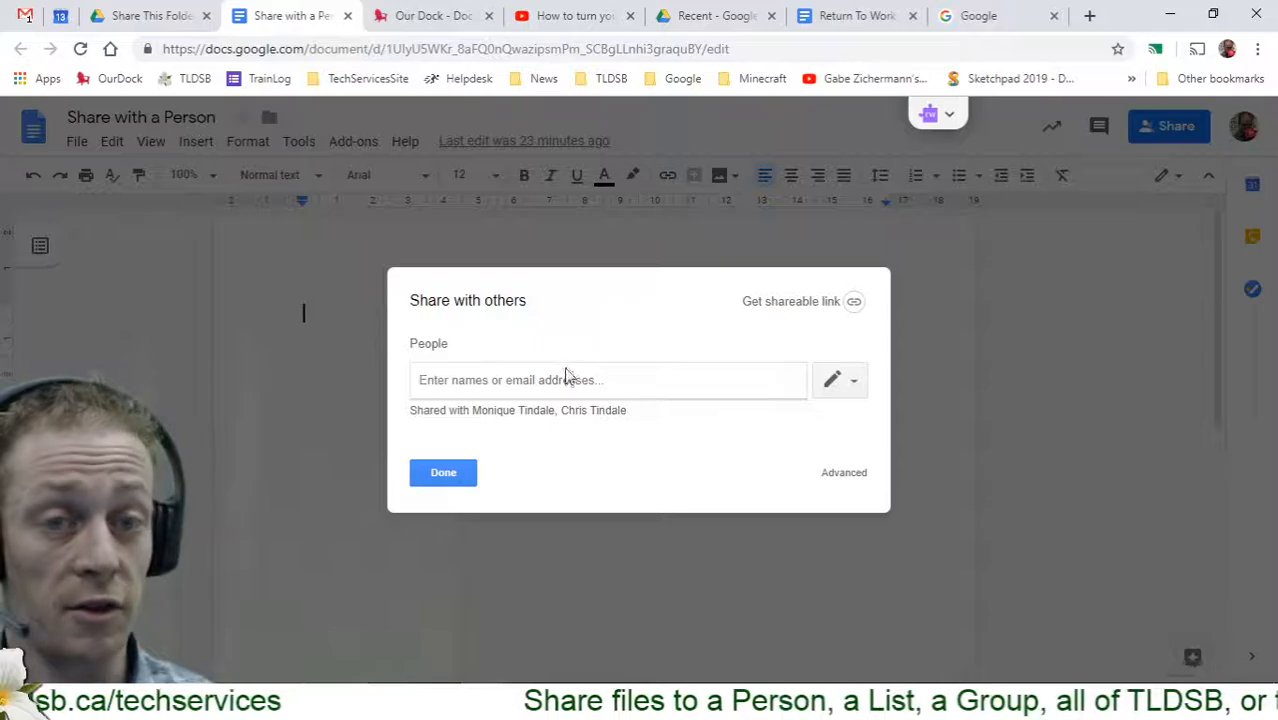
click(845, 473)
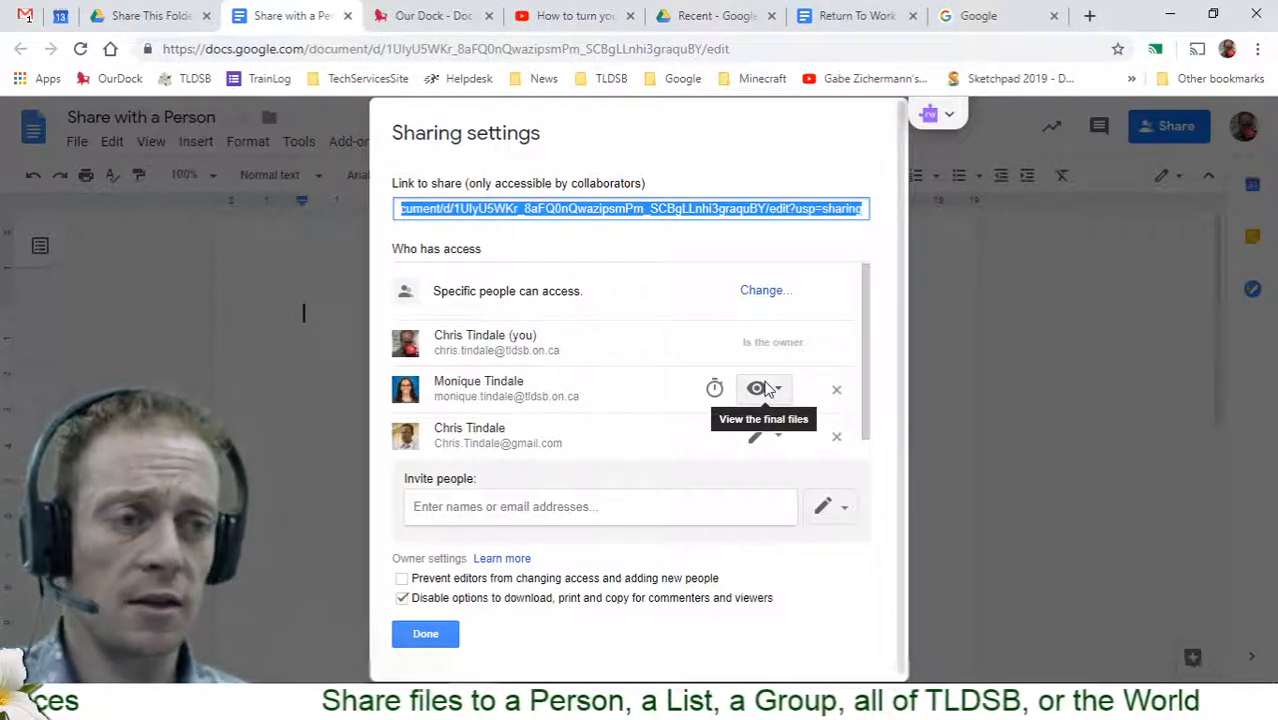
Remove both invited collaborators, save the changes, and reopen the Share panel
click(838, 443)
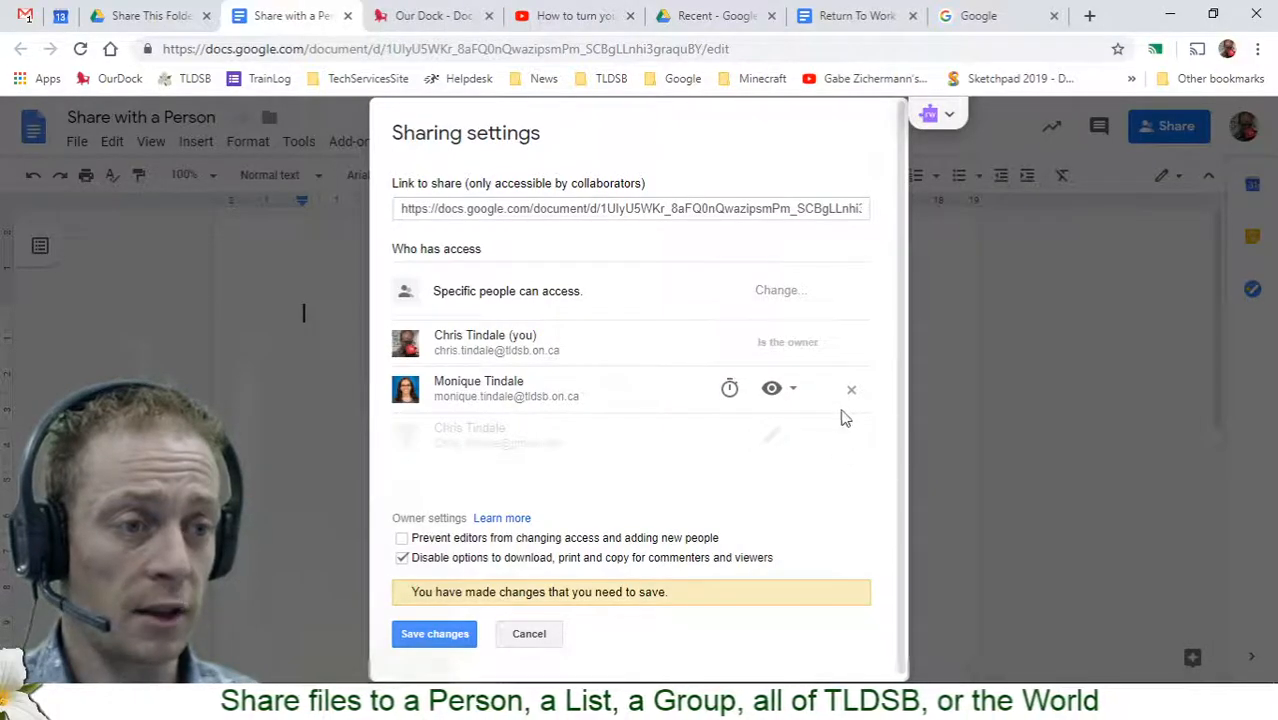
click(851, 391)
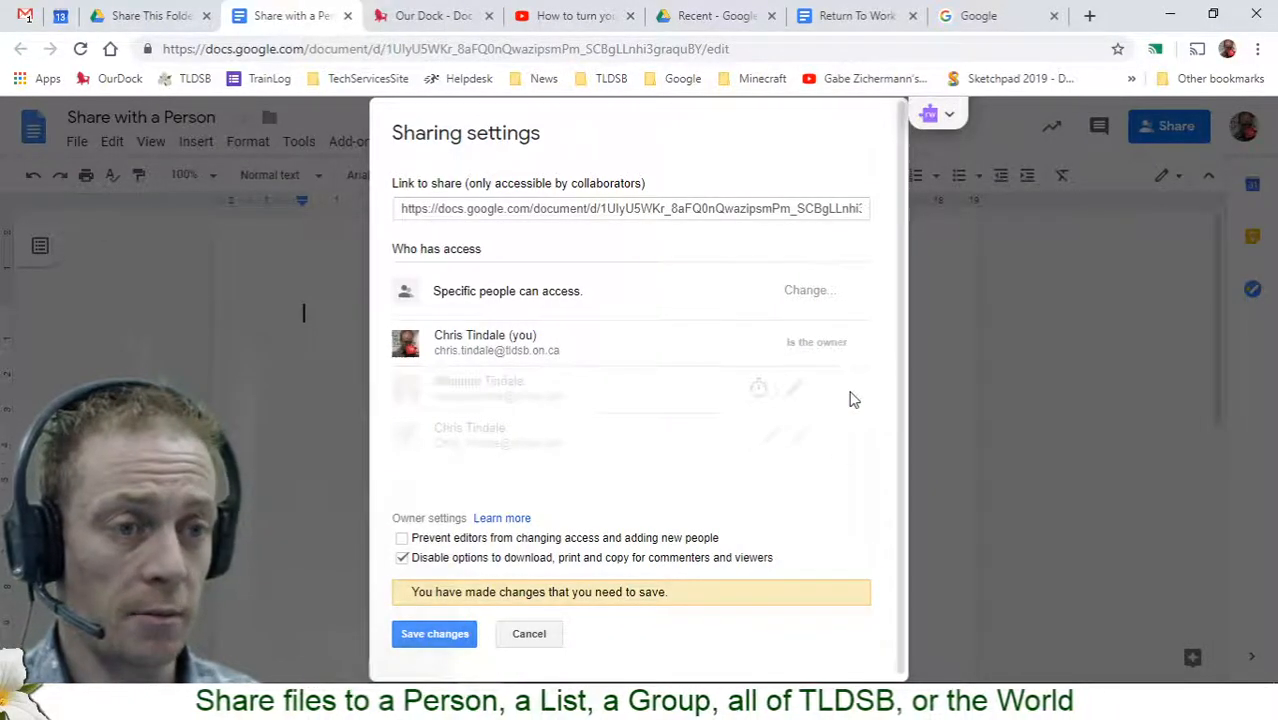
click(440, 634)
click(426, 635)
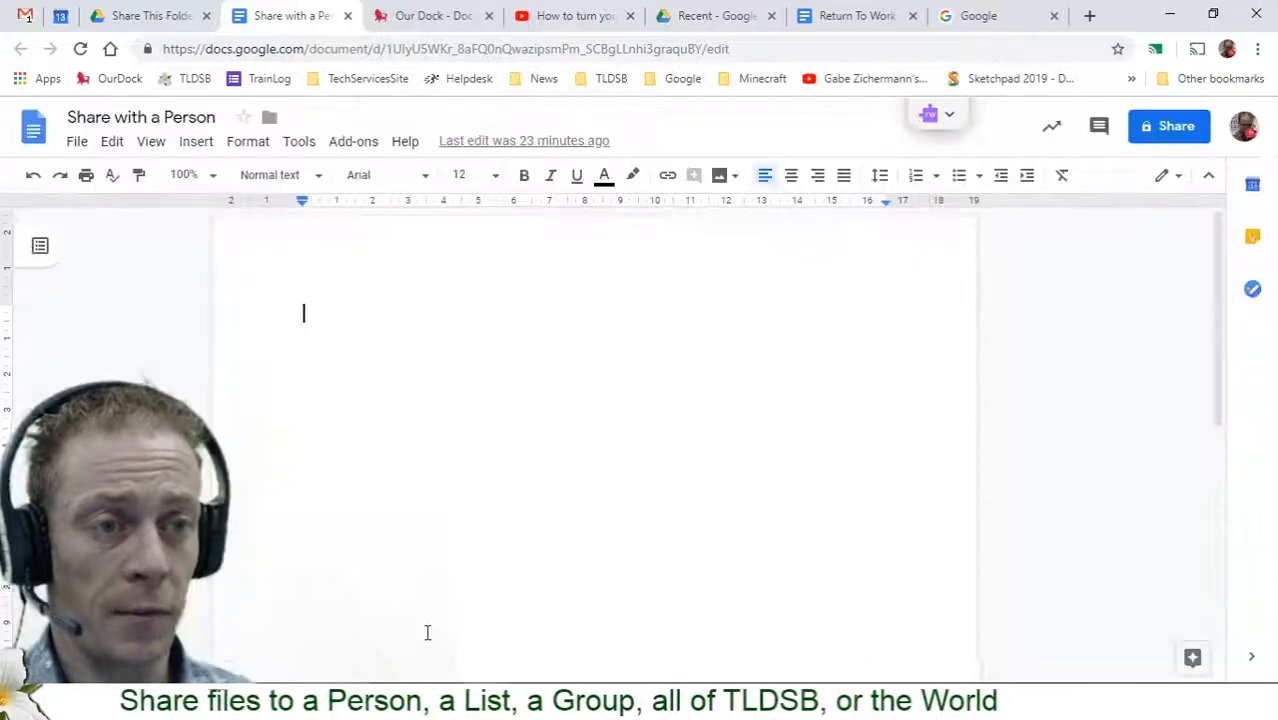
click(1166, 130)
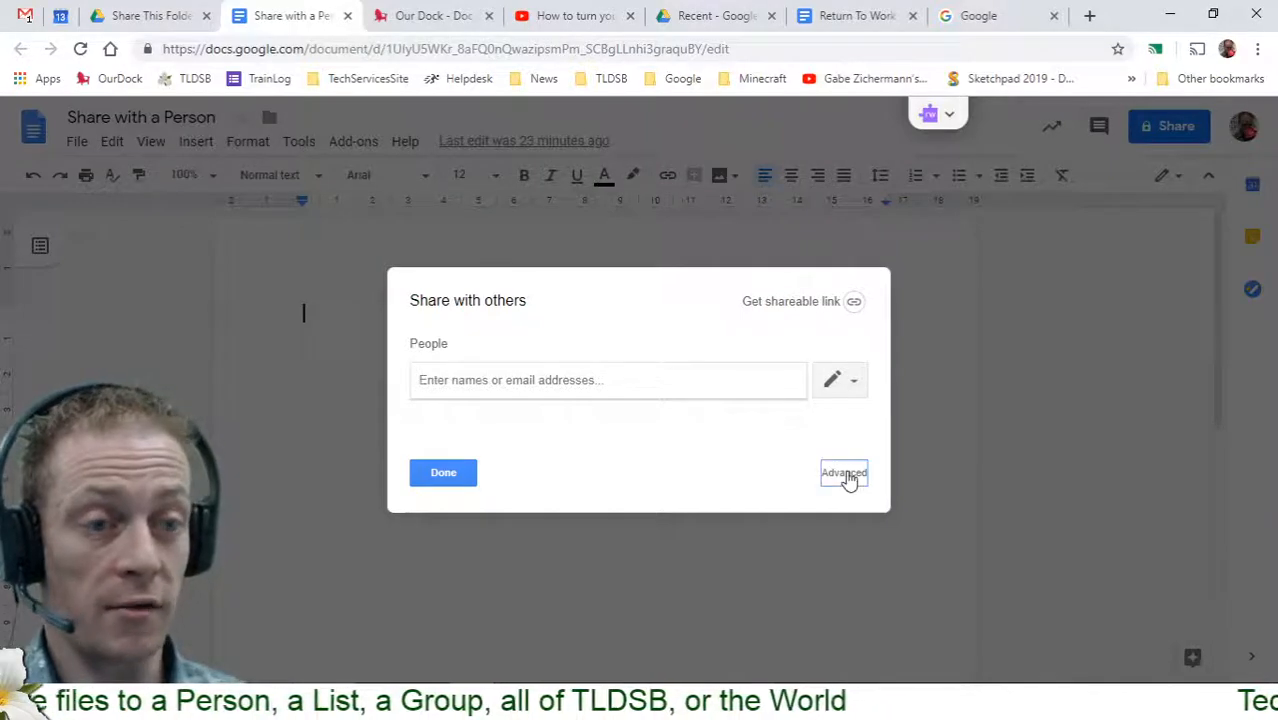
Confirm 'Share with a Person' reads Private in advanced settings, then close its Docs tab
click(844, 473)
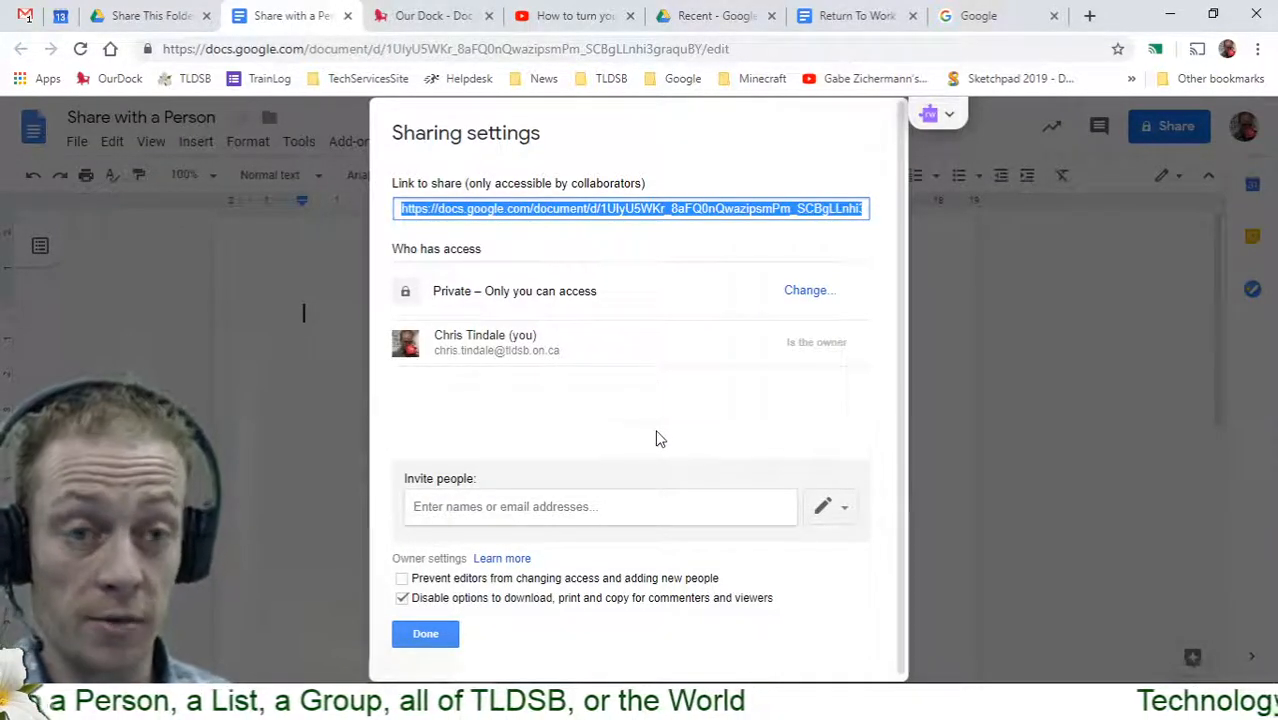
drag(484, 211, 576, 209)
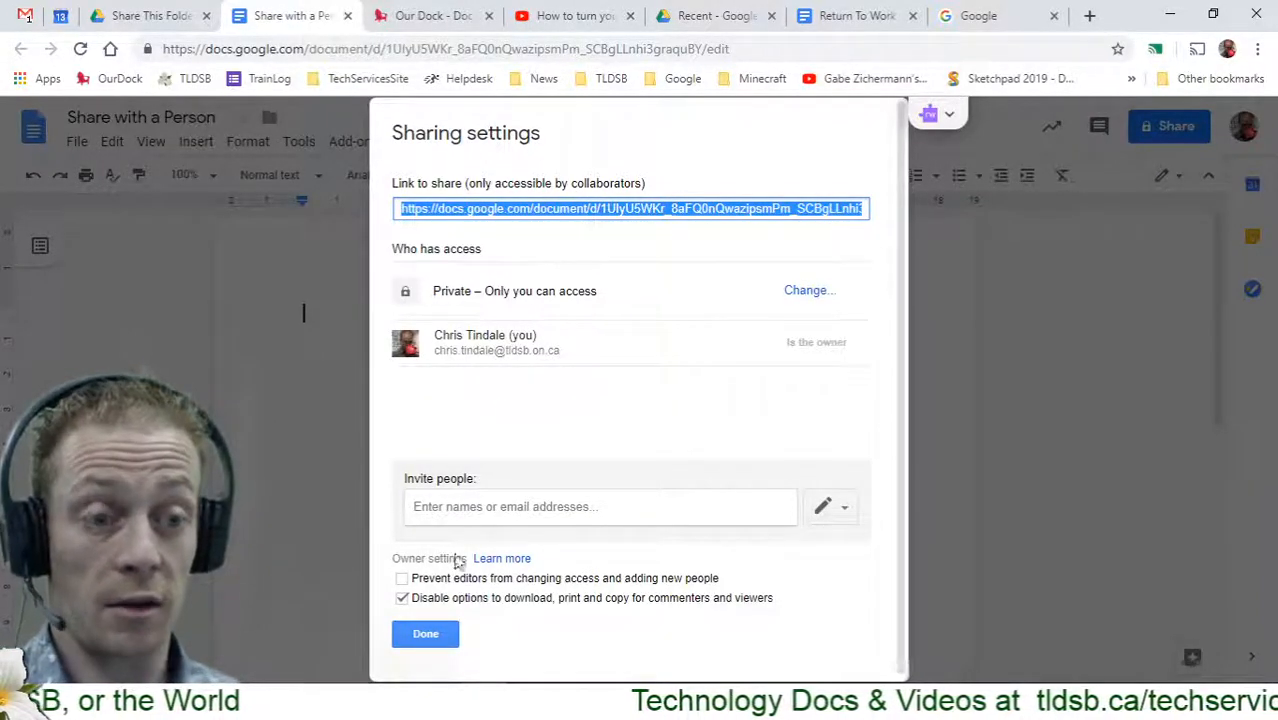
click(443, 633)
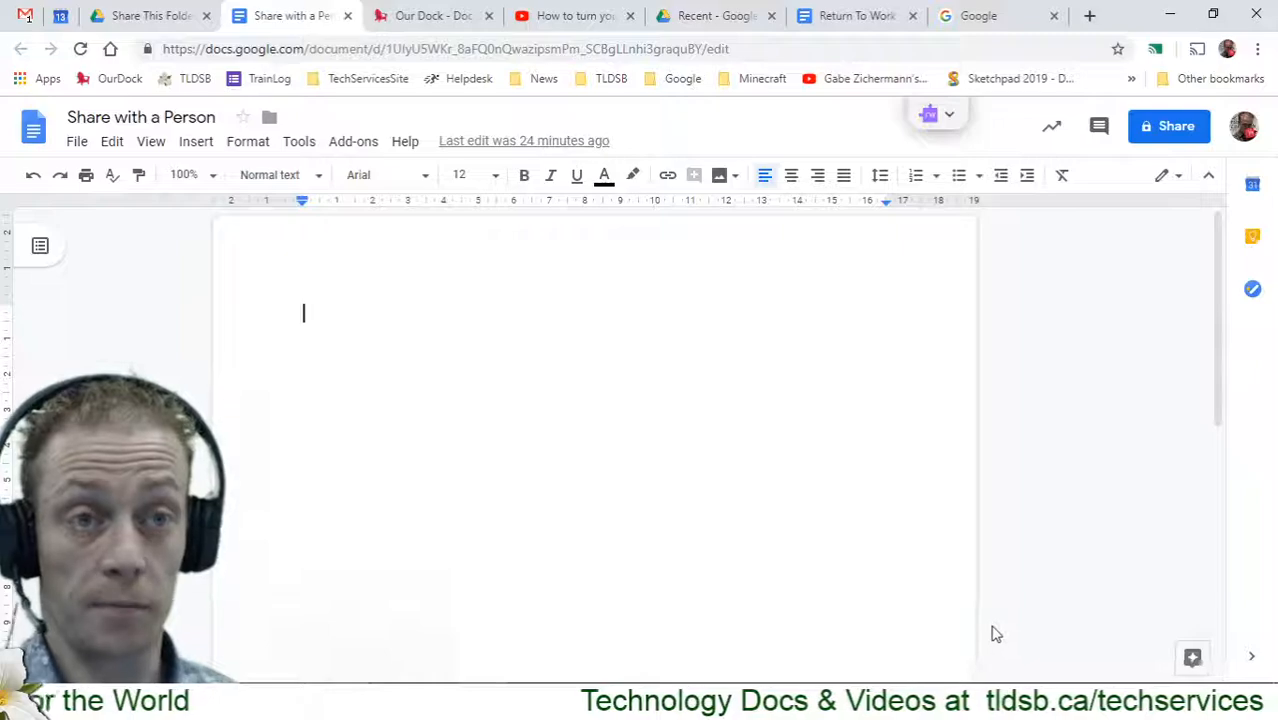
click(347, 15)
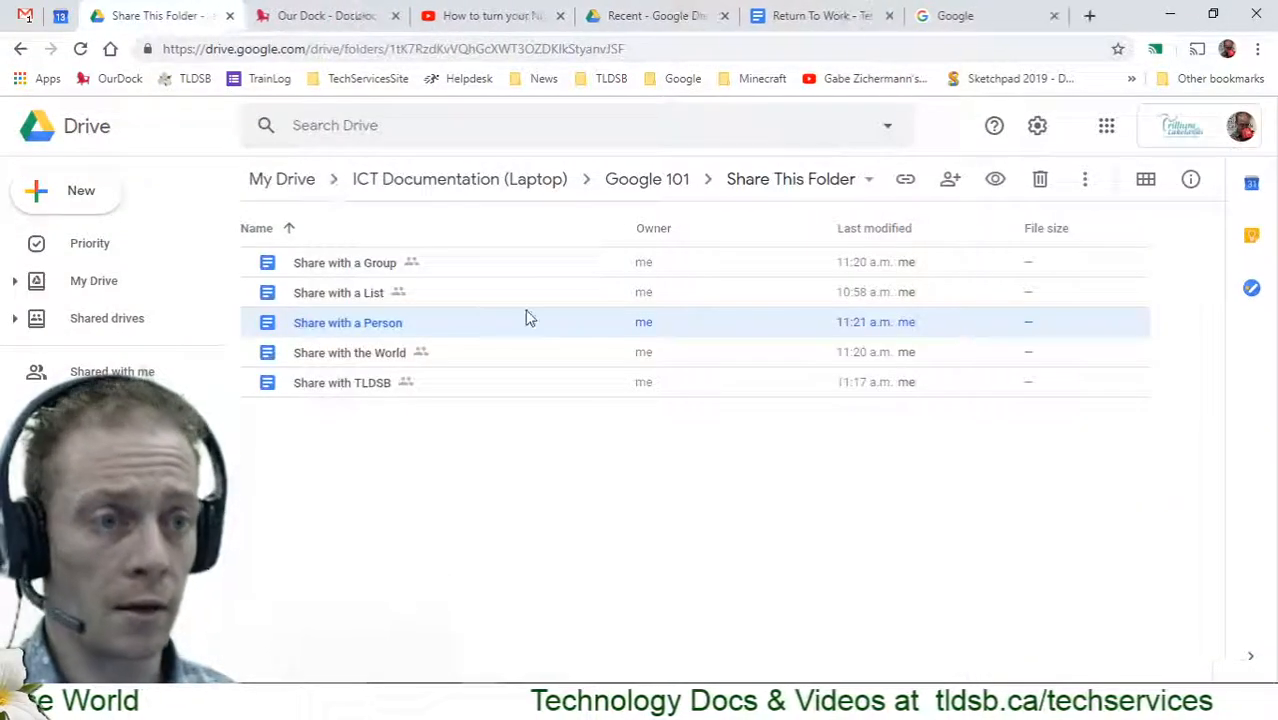